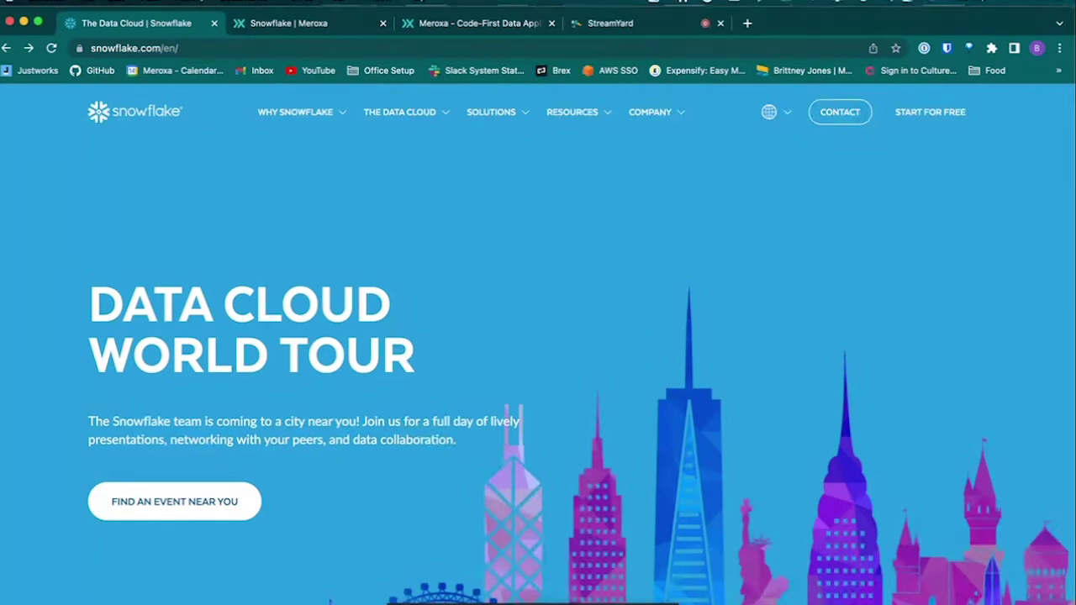
Step: Sign in to the existing Snowflake trial account with the saved login, then bring up the Meroxa Snowflake setup docs
click(926, 118)
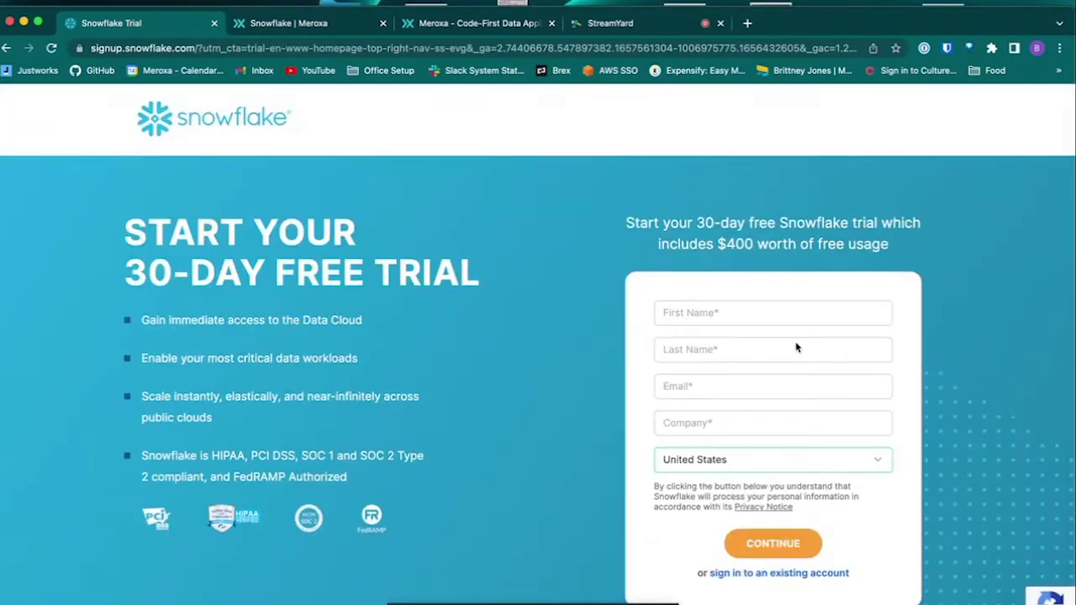
click(739, 574)
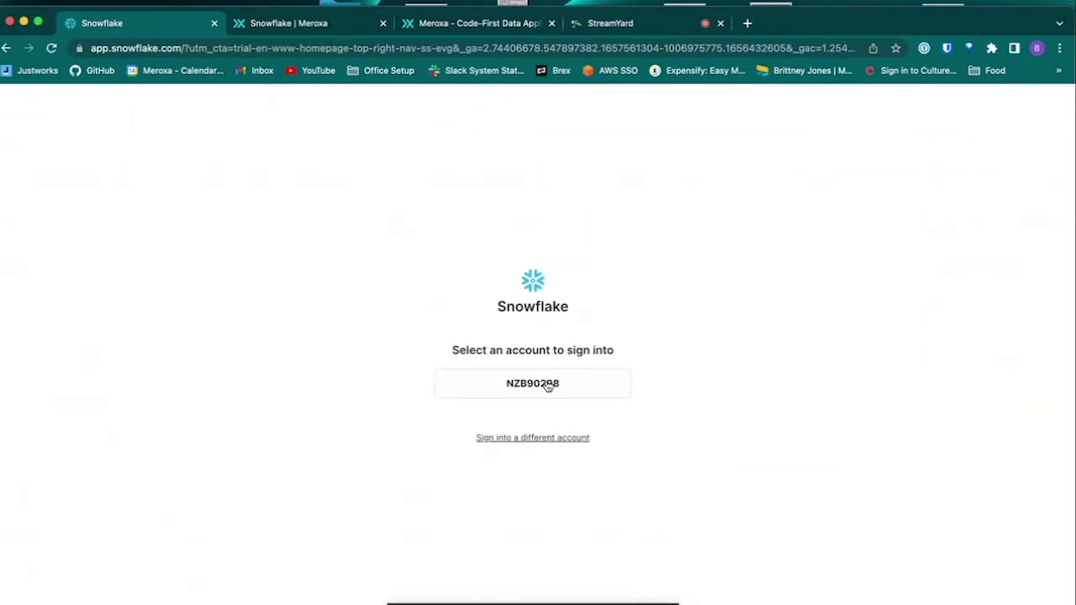
click(547, 385)
click(444, 337)
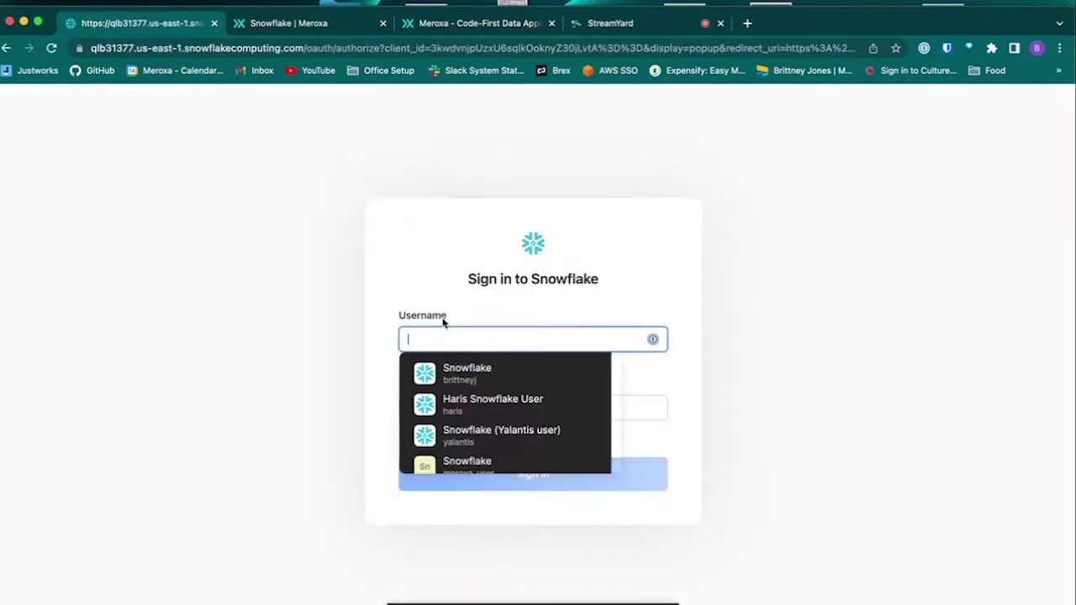
click(451, 374)
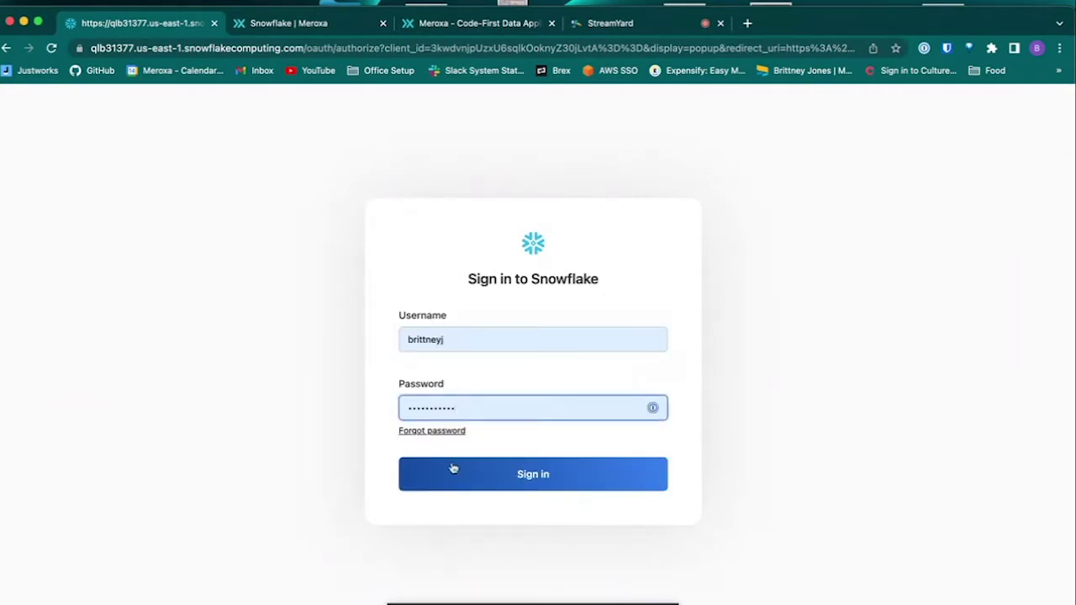
click(502, 475)
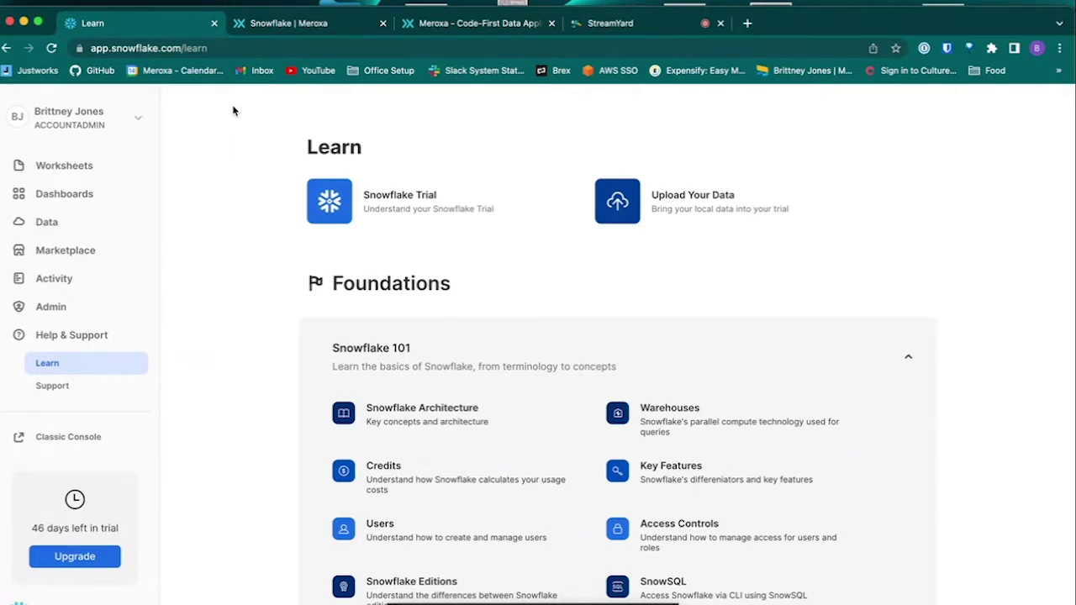
click(309, 23)
scroll(311, 284, up, 2)
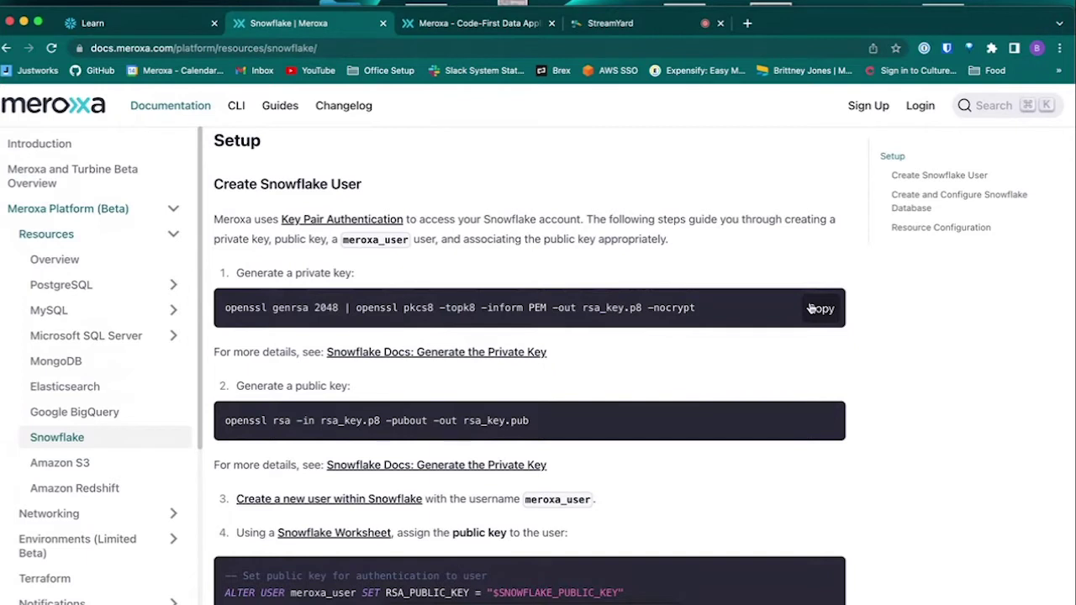
Step: Generate the rsa_key.p8 private key with the docs' openssl command
click(811, 308)
key(super+Tab)
key(super+Tab)
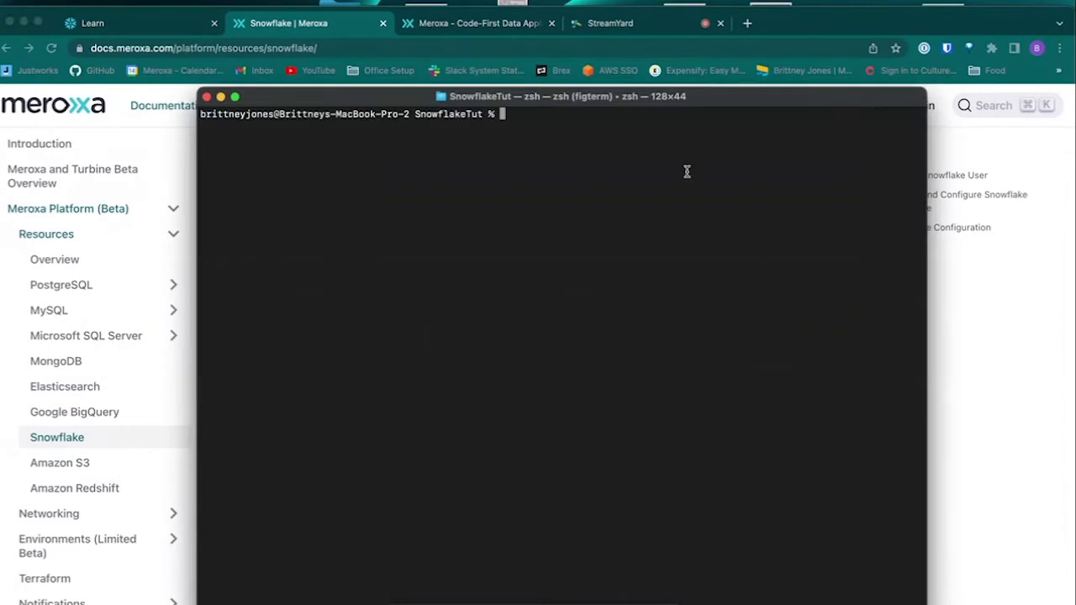
key(super+v)
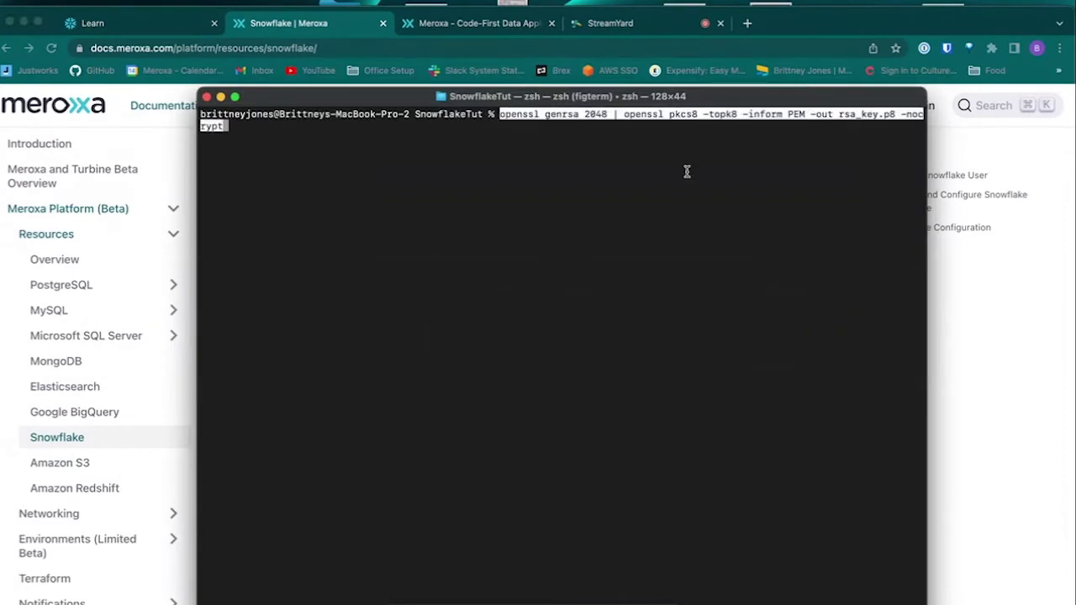
key(Return)
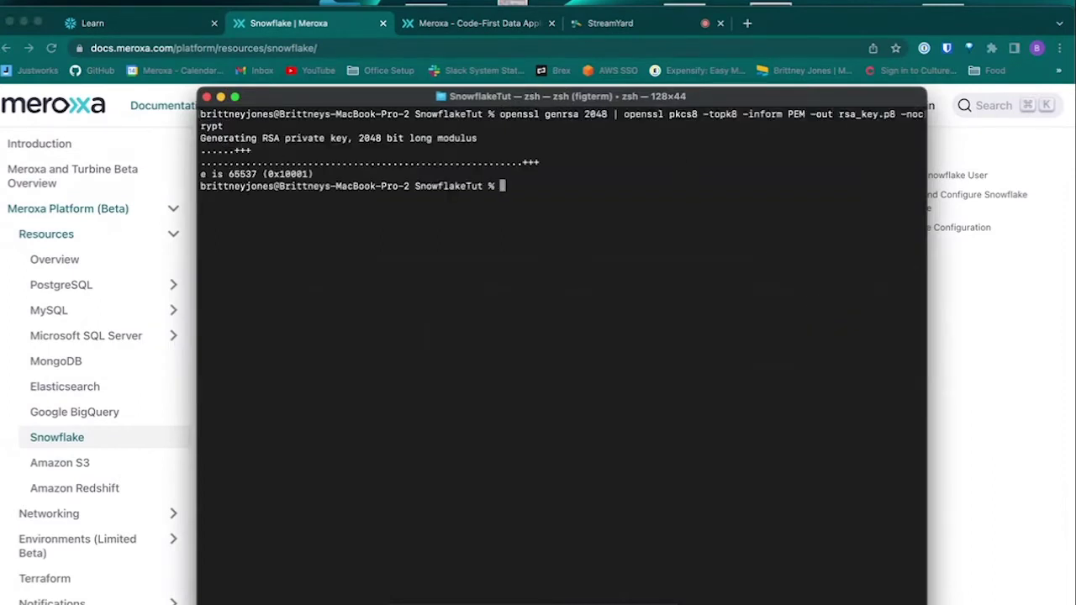
Step: Generate the rsa_key.pub public key with the docs' second openssl command
click(1056, 288)
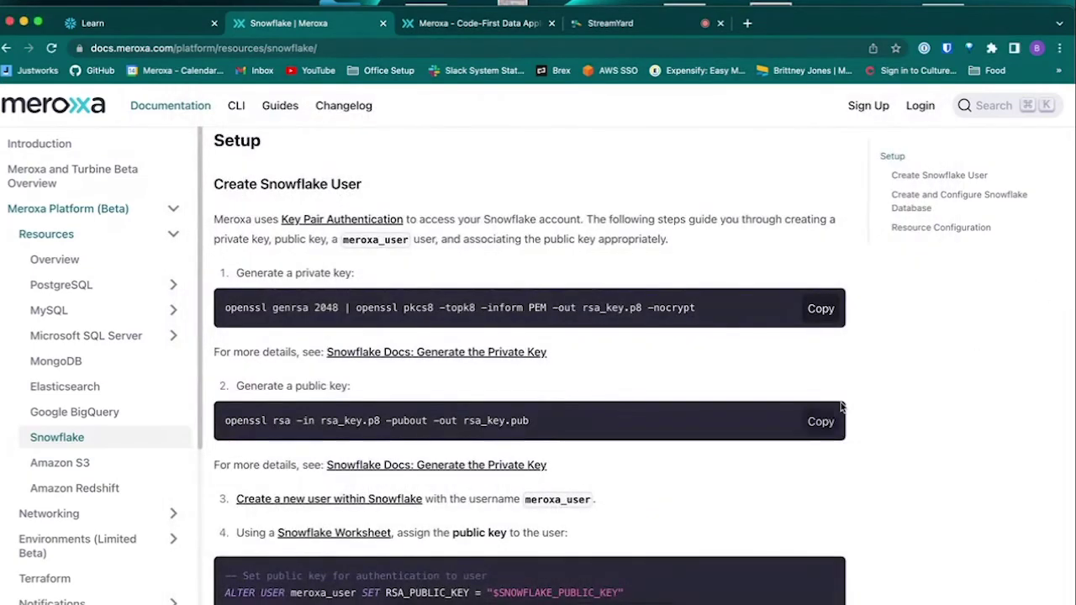
click(821, 421)
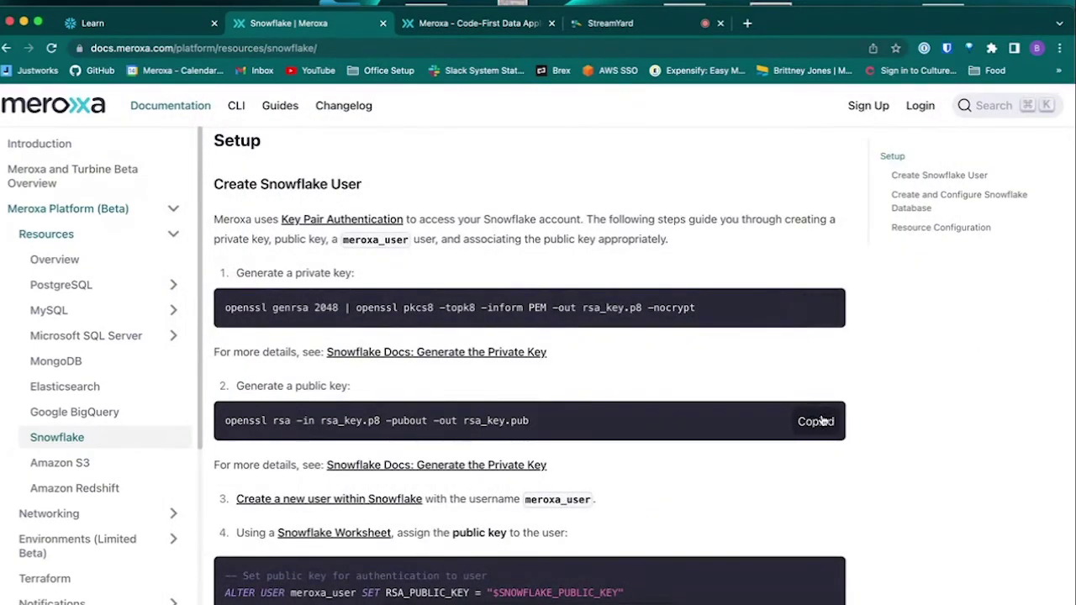
key(super+Tab)
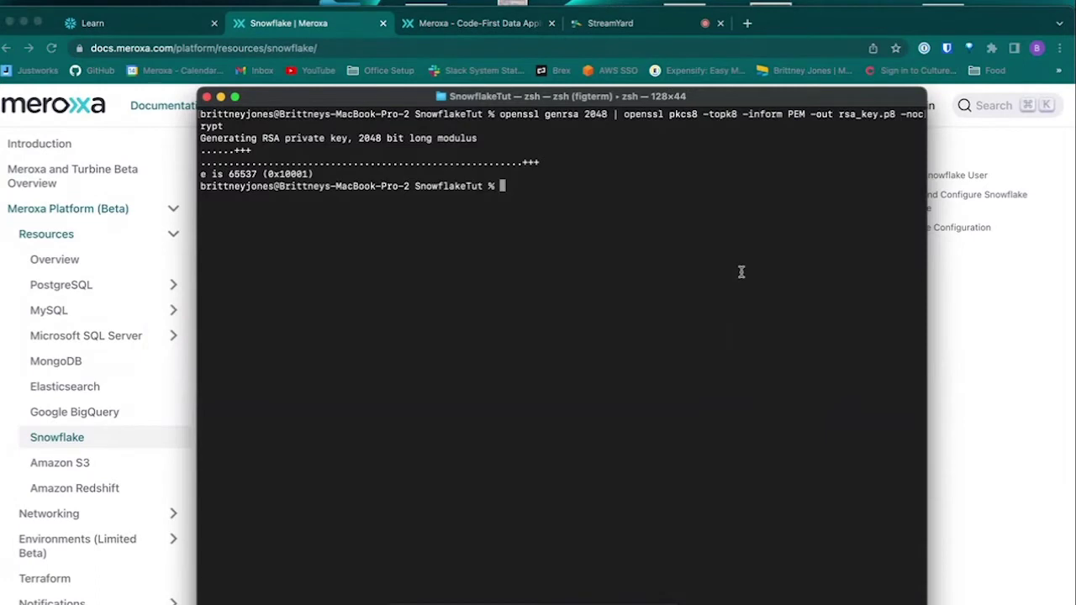
key(super+v)
key(Return)
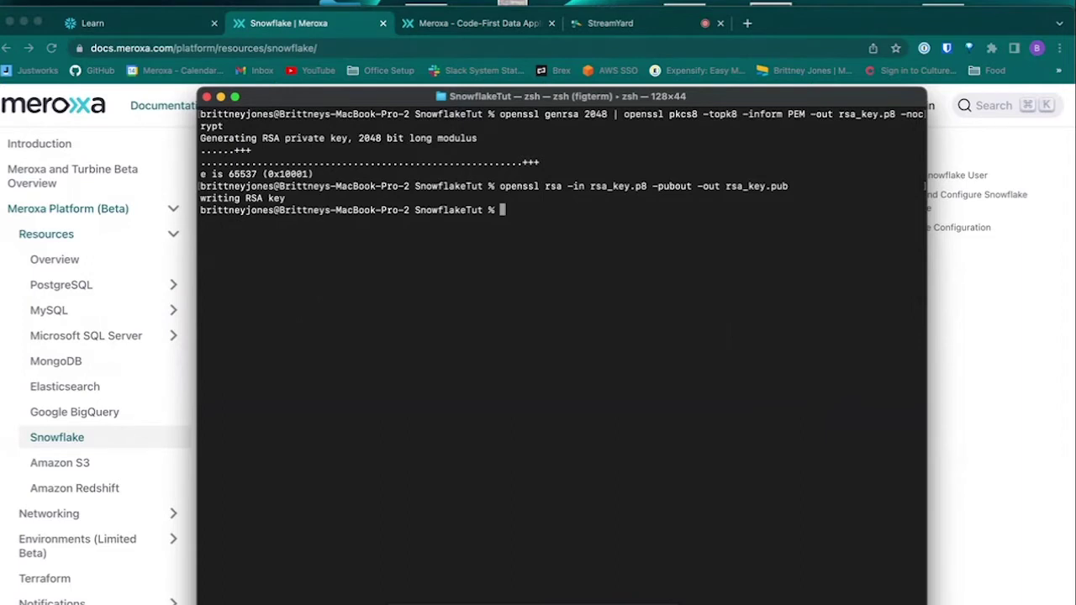
Step: List the files with ls to confirm both key files exist
text(ls)
key(Return)
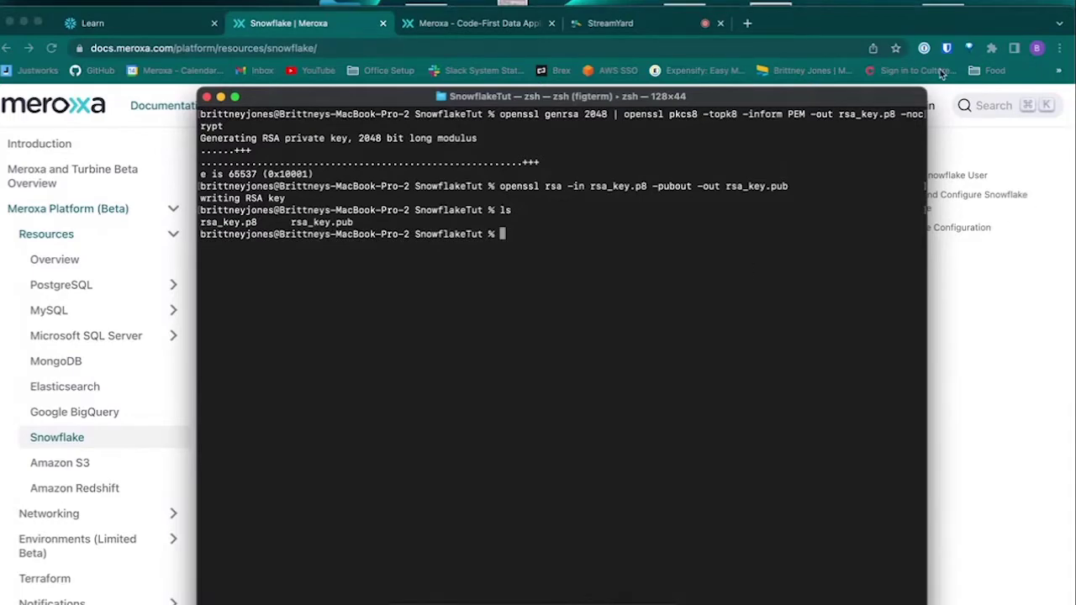
click(132, 25)
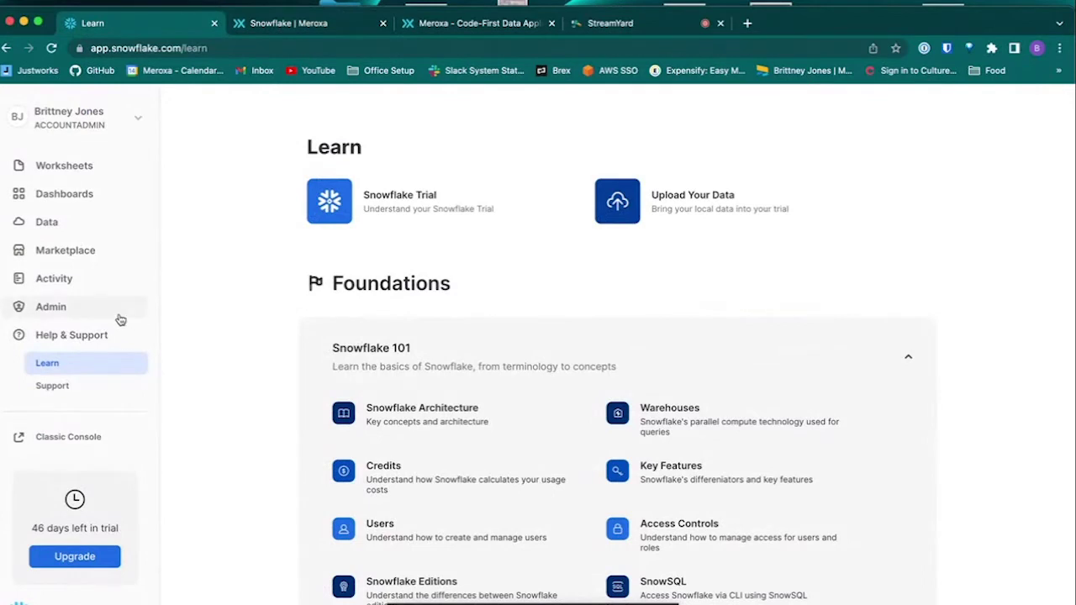
Step: Start a new user under Admin > Users & Roles named meroxa_user
click(88, 305)
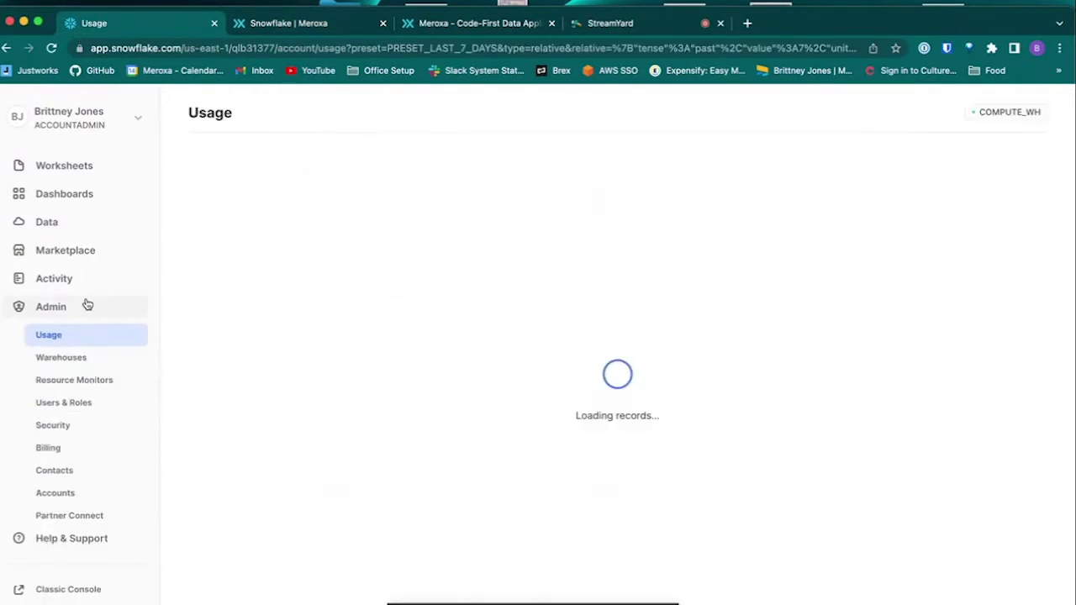
click(80, 403)
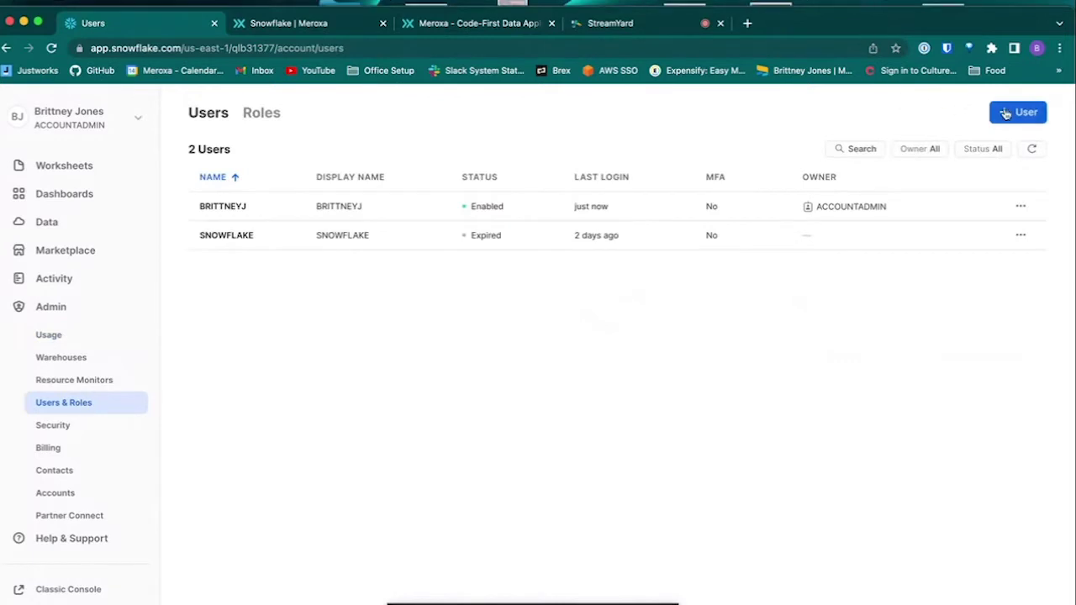
click(1005, 114)
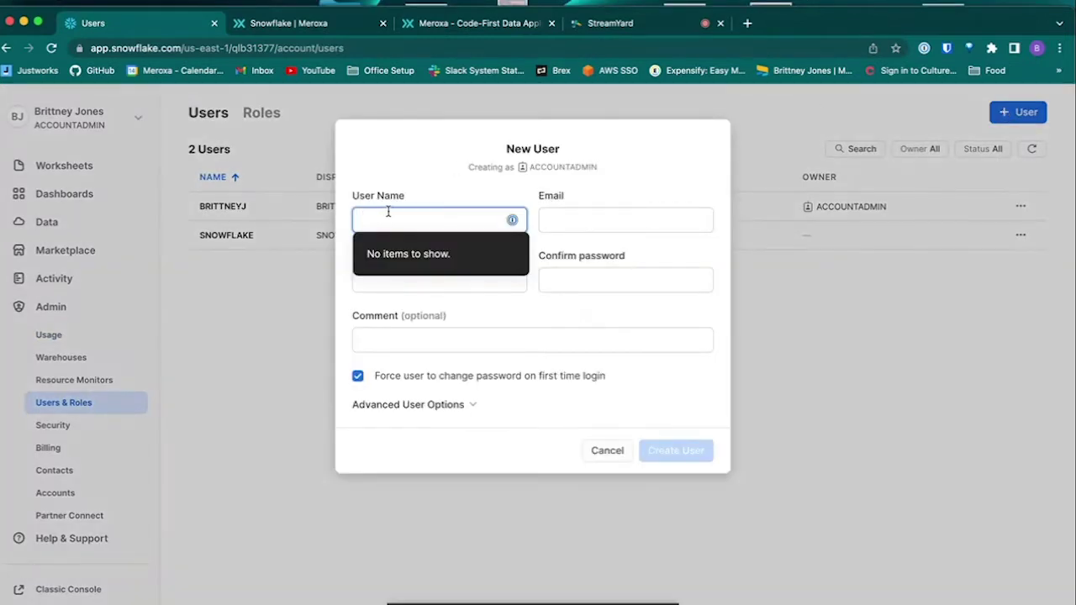
text(me)
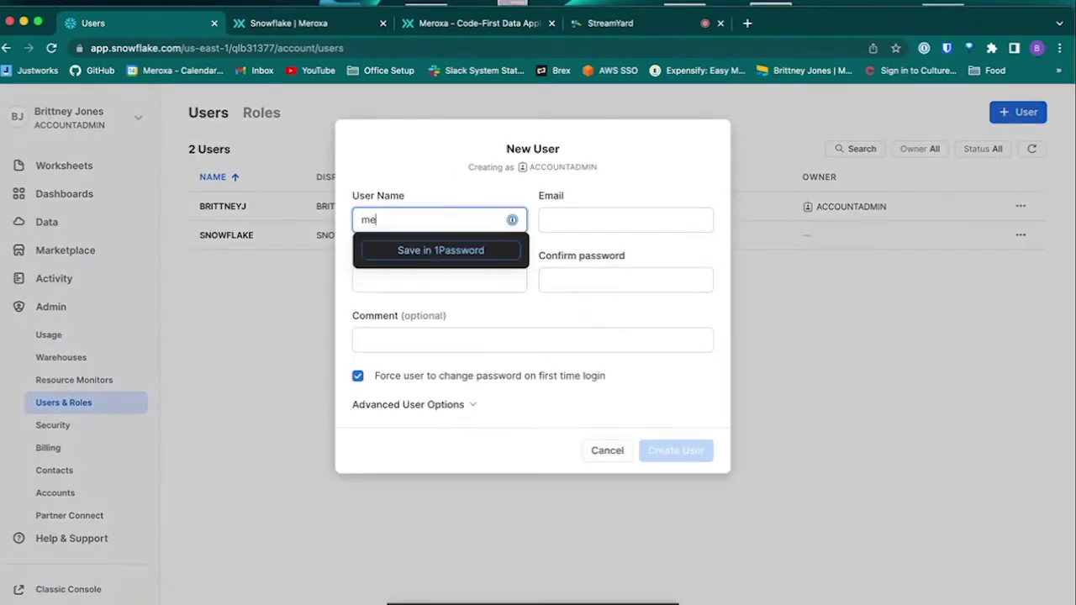
text(roxa_us)
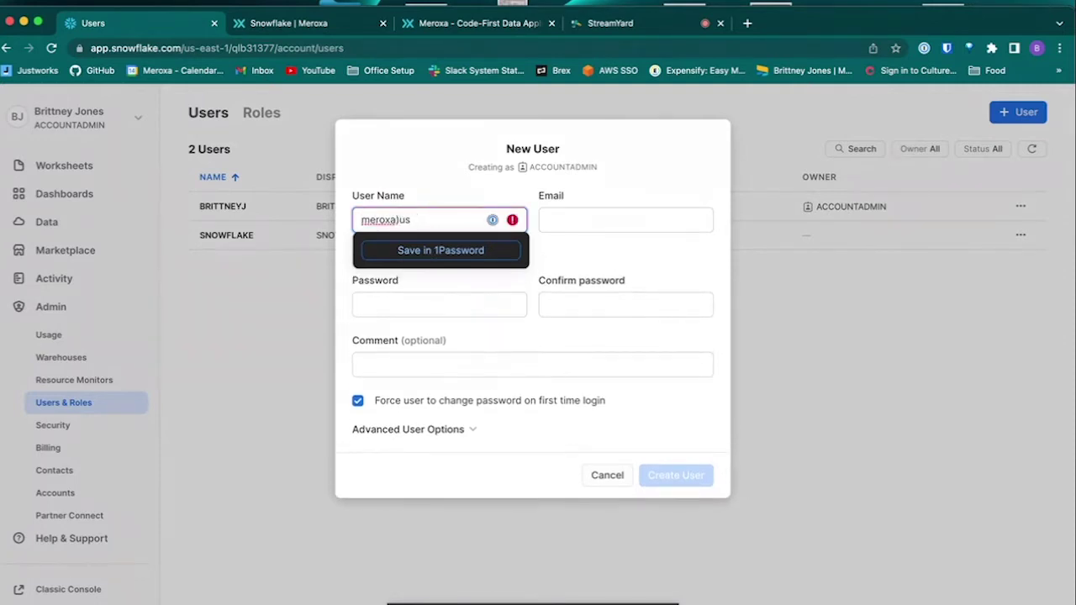
key(BackSpace)
key(BackSpace)
key(BackSpace)
text(_us)
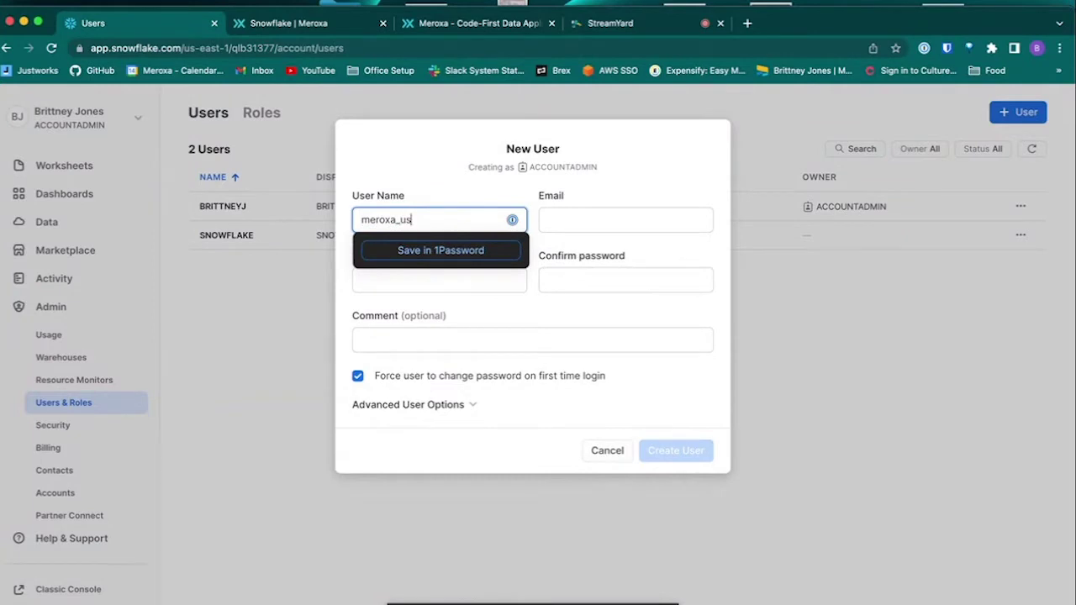
text(er)
Step: Enter the user's e-mail and password, turn off forced password change, and create the user
click(626, 219)
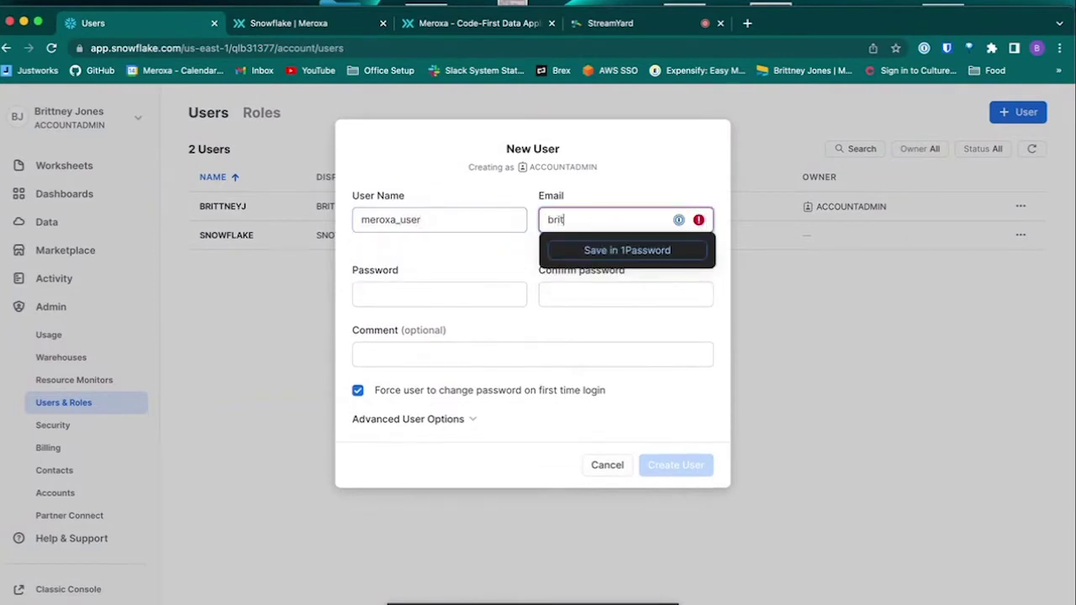
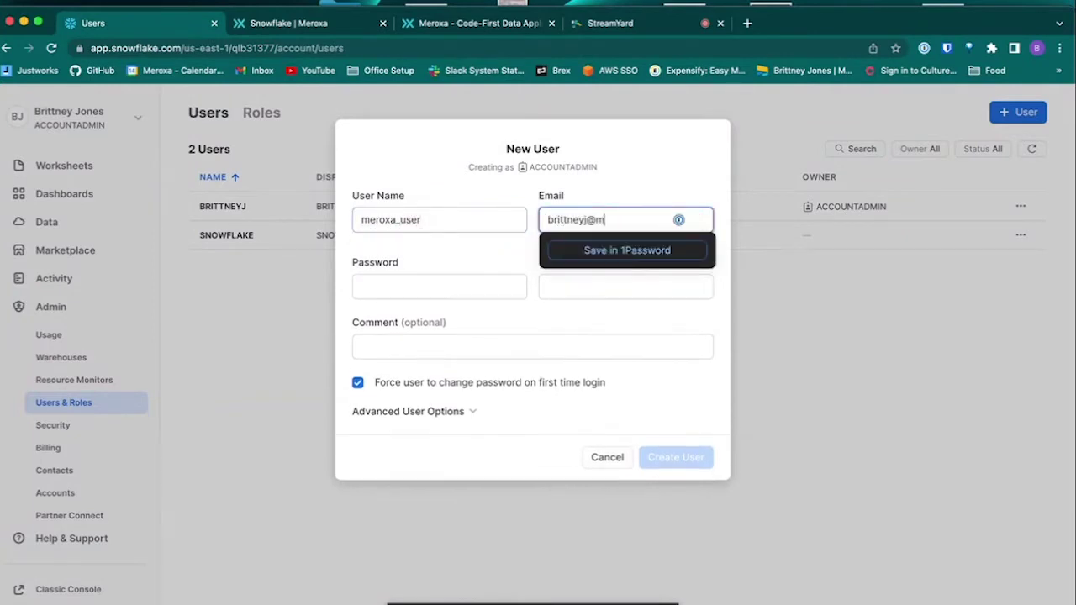
key(Tab)
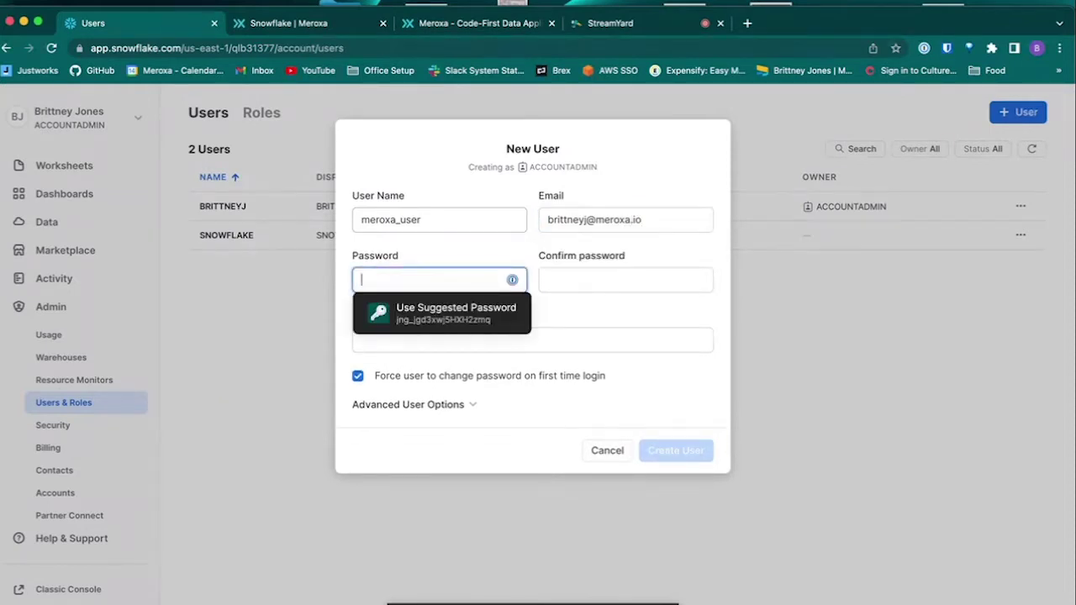
text(••••••••)
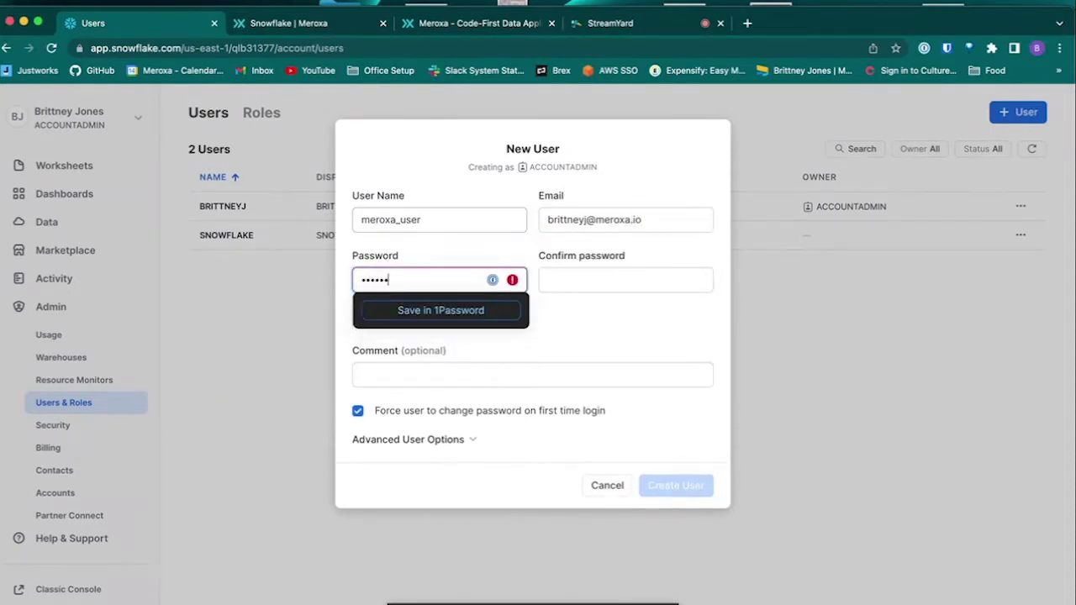
key(Tab)
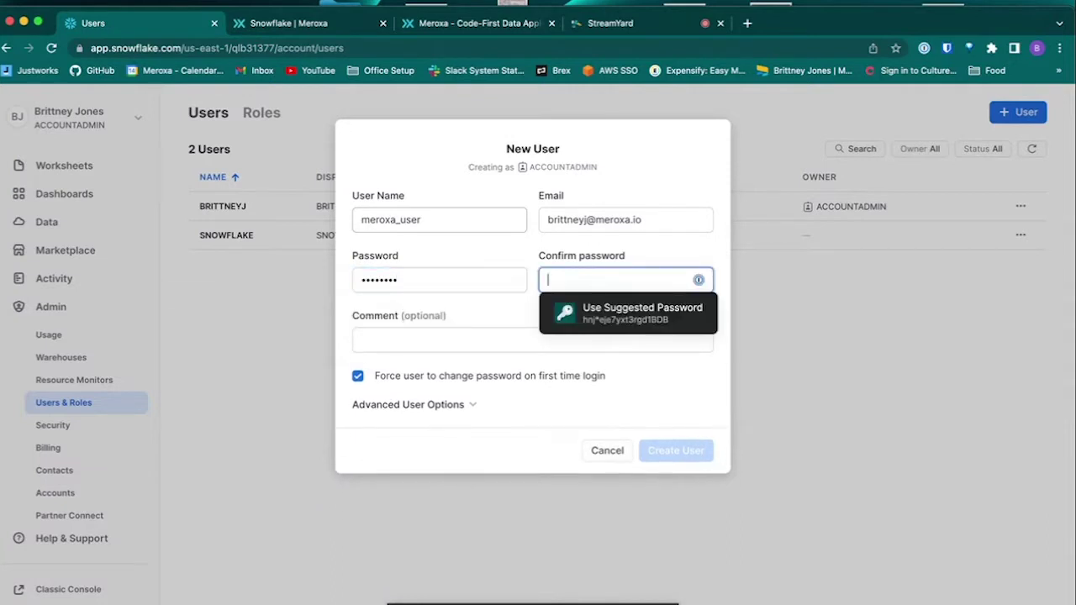
text(••)
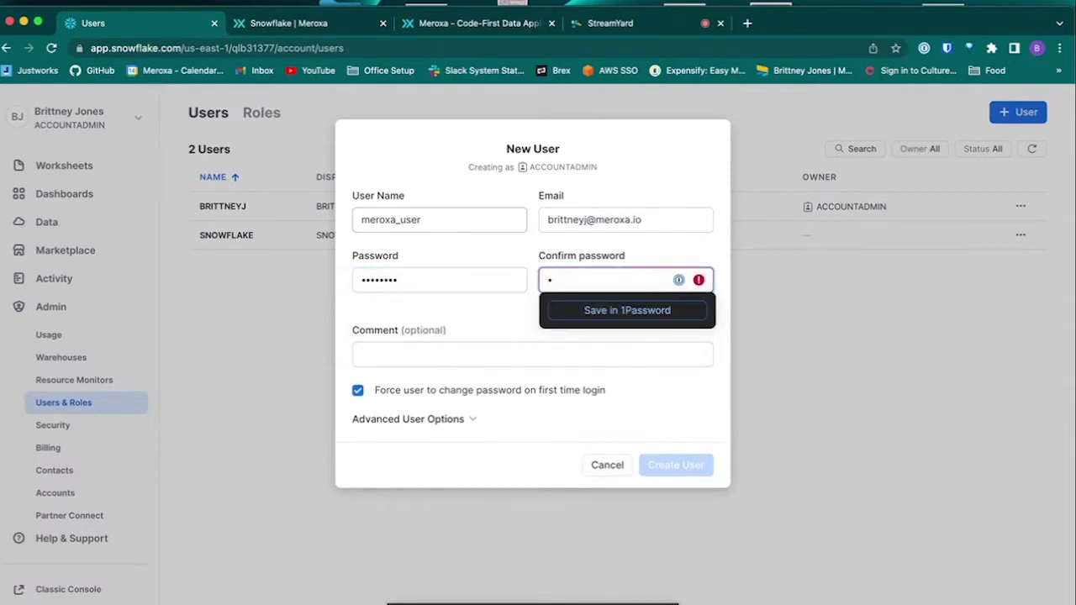
text(••••••)
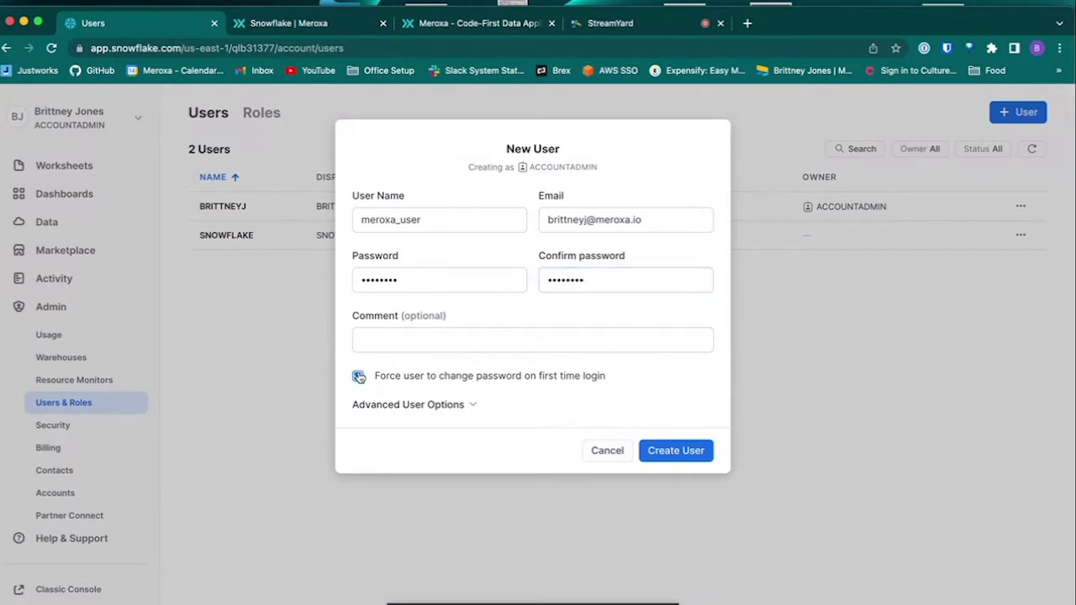
click(359, 377)
click(677, 456)
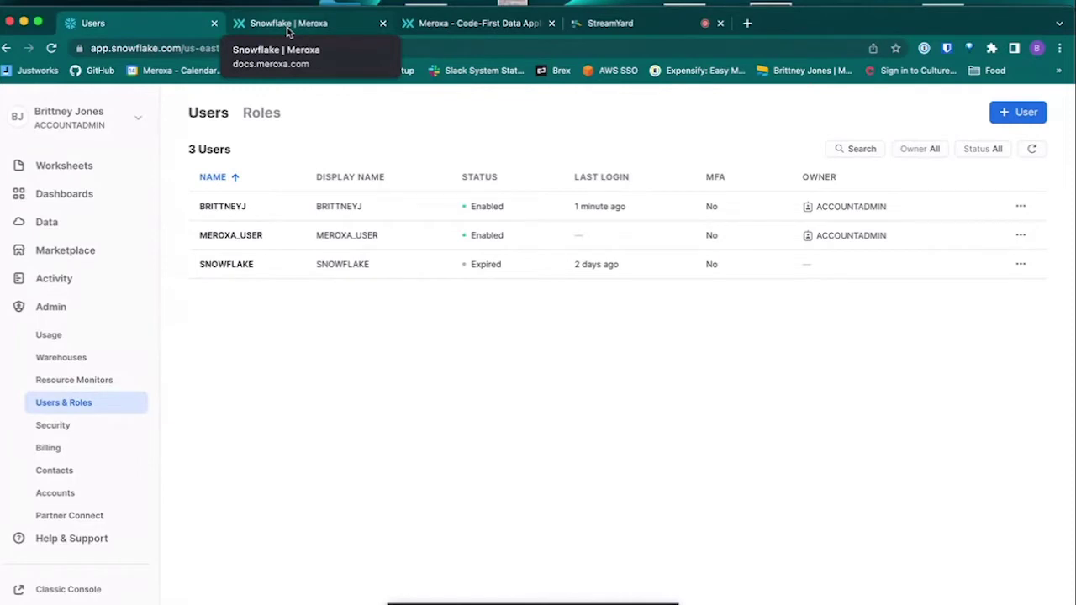
Step: Paste the docs' ALTER USER meroxa_user SET RSA_PUBLIC_KEY statement into a new worksheet, deleting the placeholder key
click(89, 168)
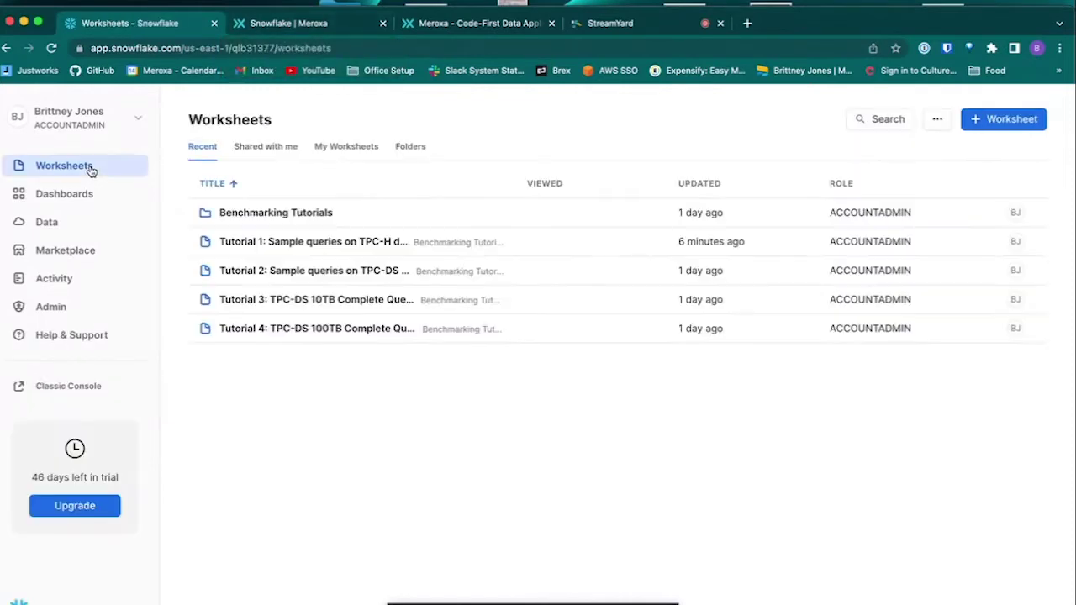
click(1005, 119)
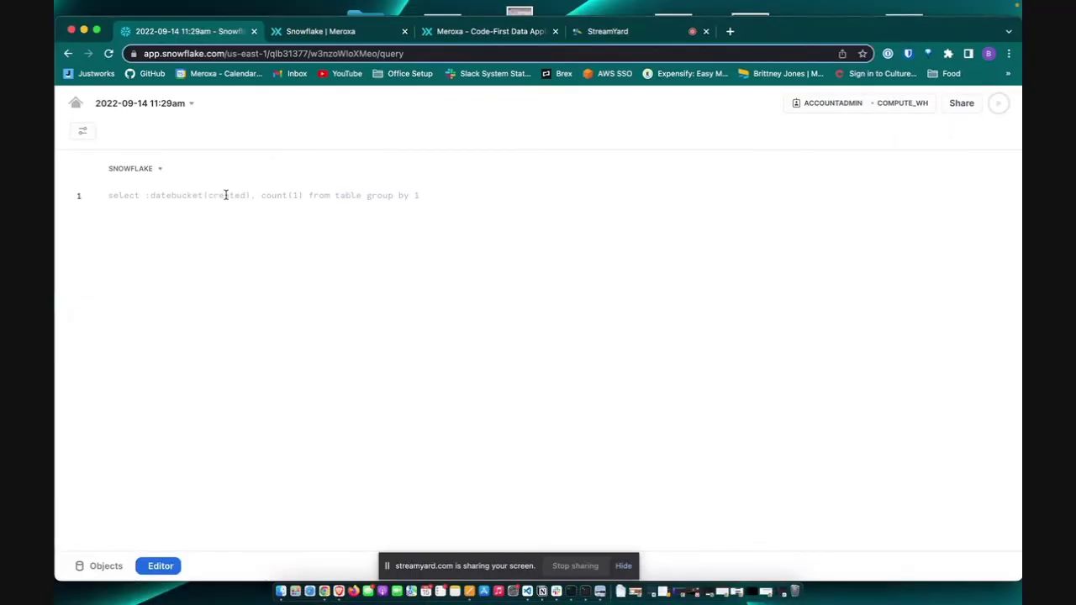
key(ctrl+2)
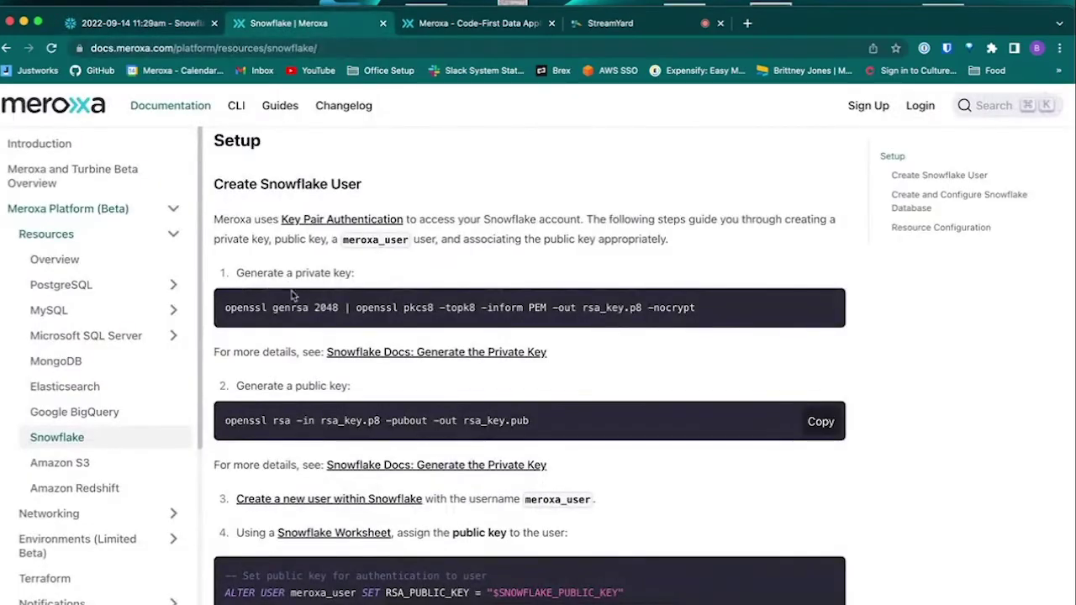
scroll(343, 453, down, 3)
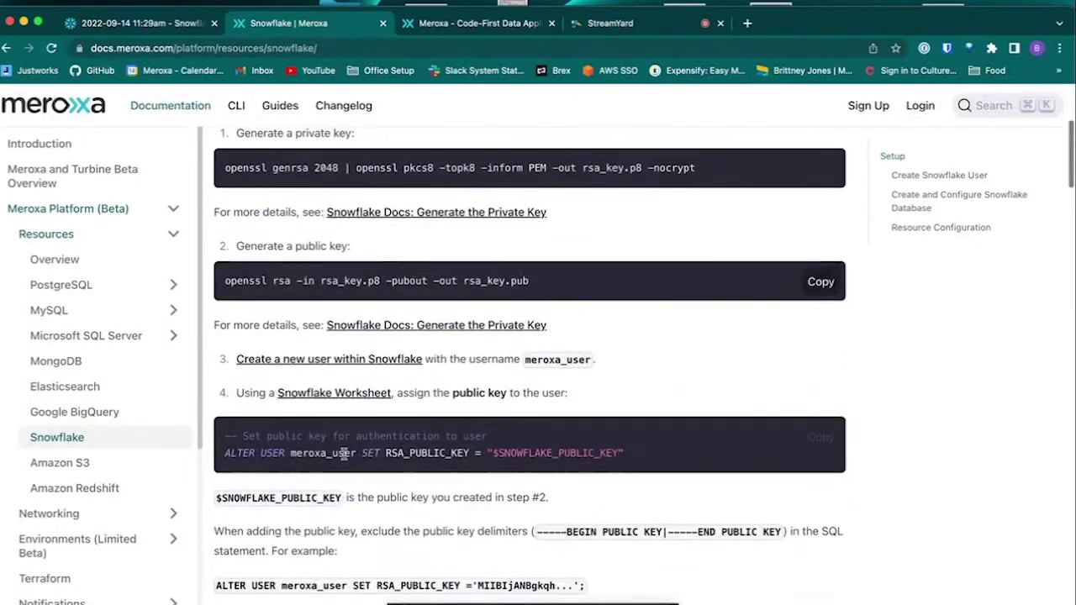
click(820, 436)
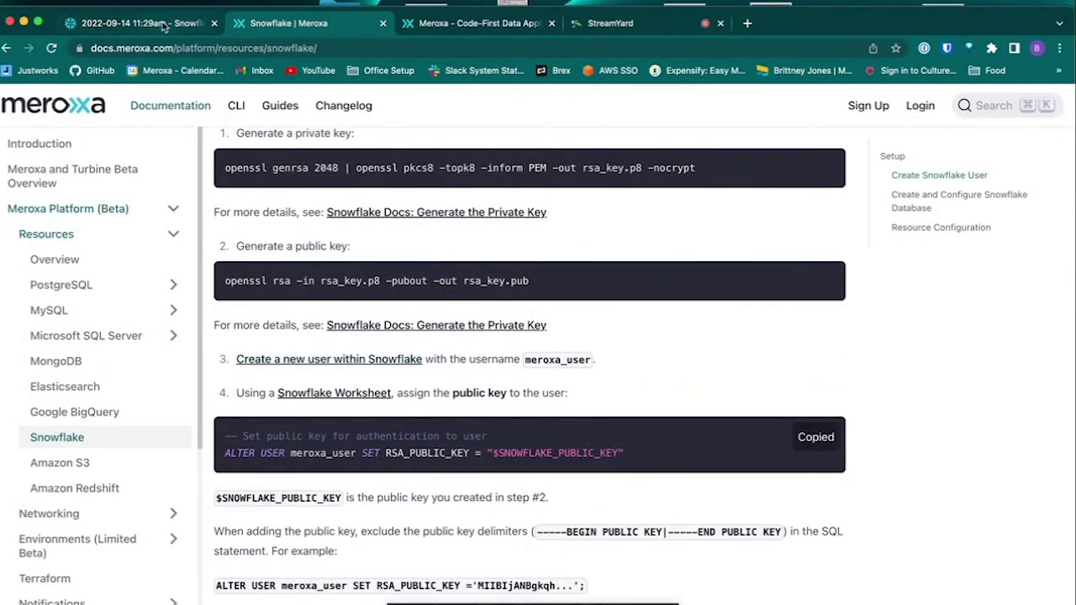
click(167, 24)
key(super+v)
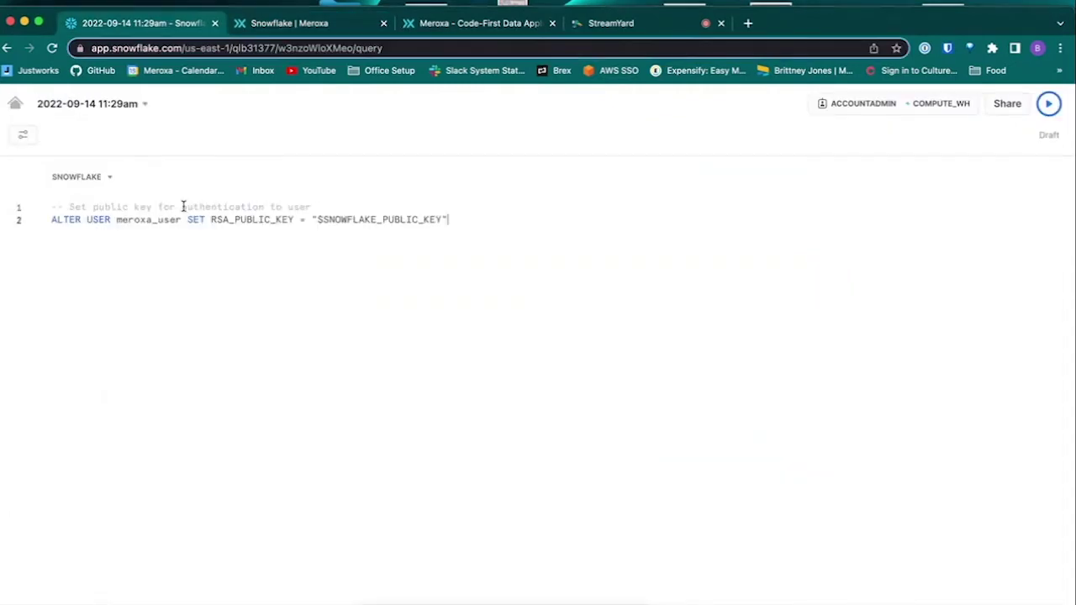
double_click(400, 217)
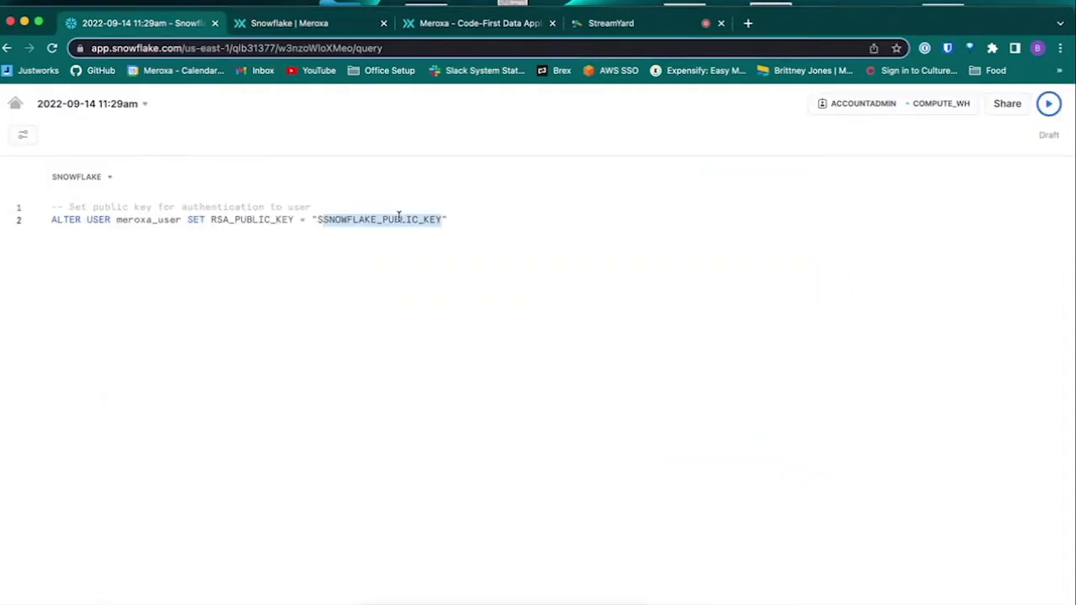
key(BackSpace)
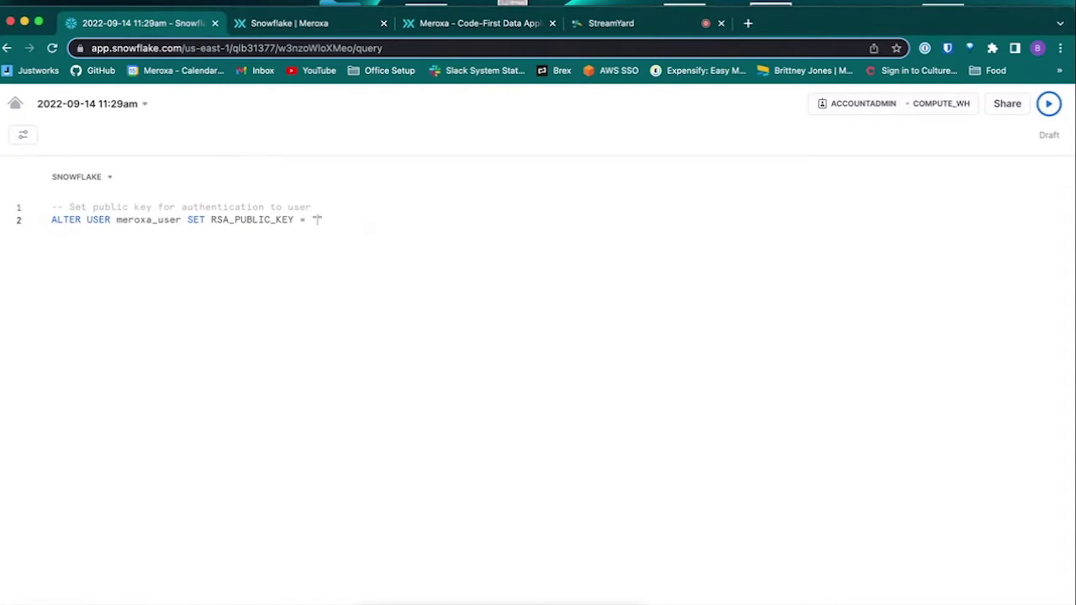
key(super+Tab)
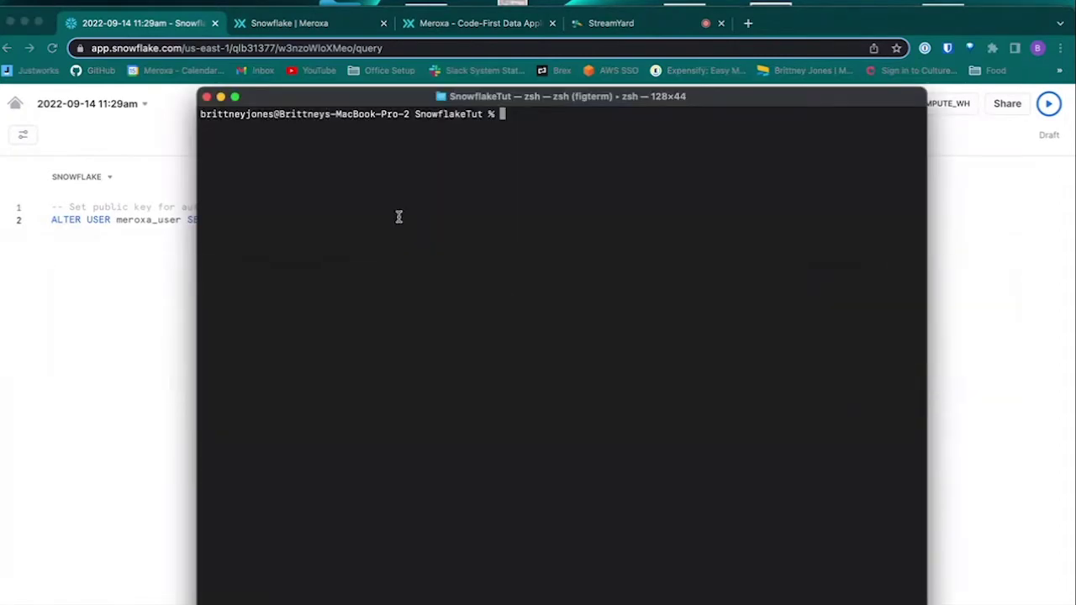
Step: Open rsa_key.pub in vim and select the public key body without its BEGIN/END lines
text(vim re)
key(BackSpace)
text(sa)
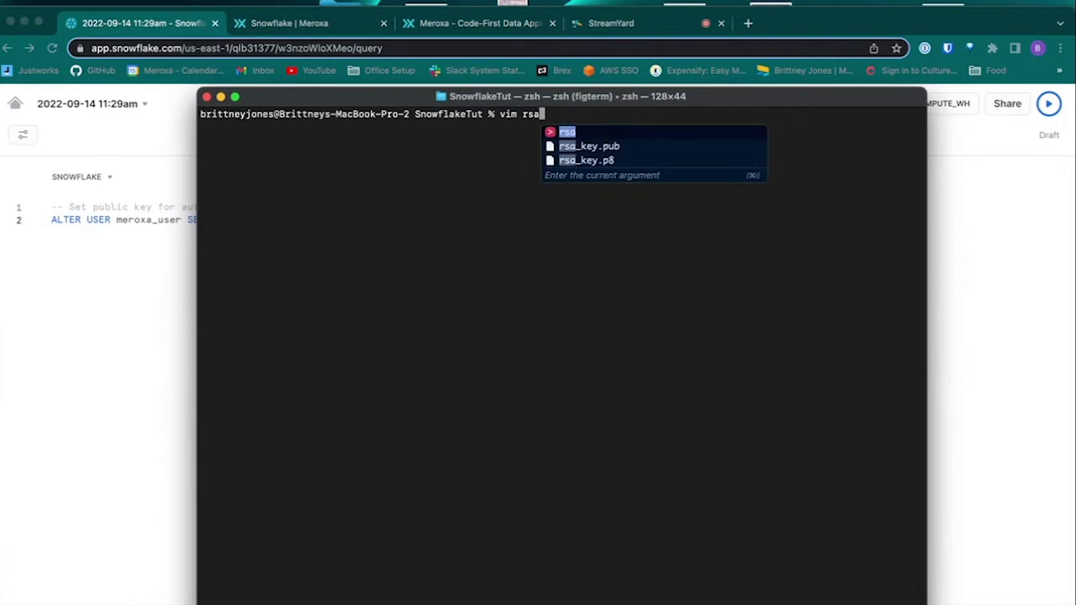
text(_key.pub)
key(Return)
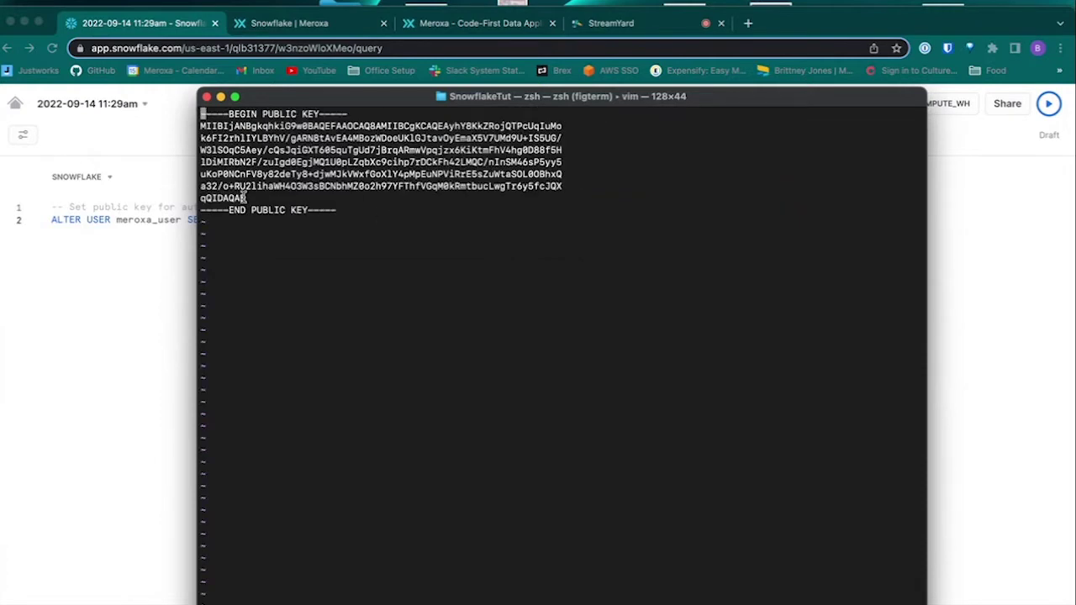
drag(246, 199, 197, 128)
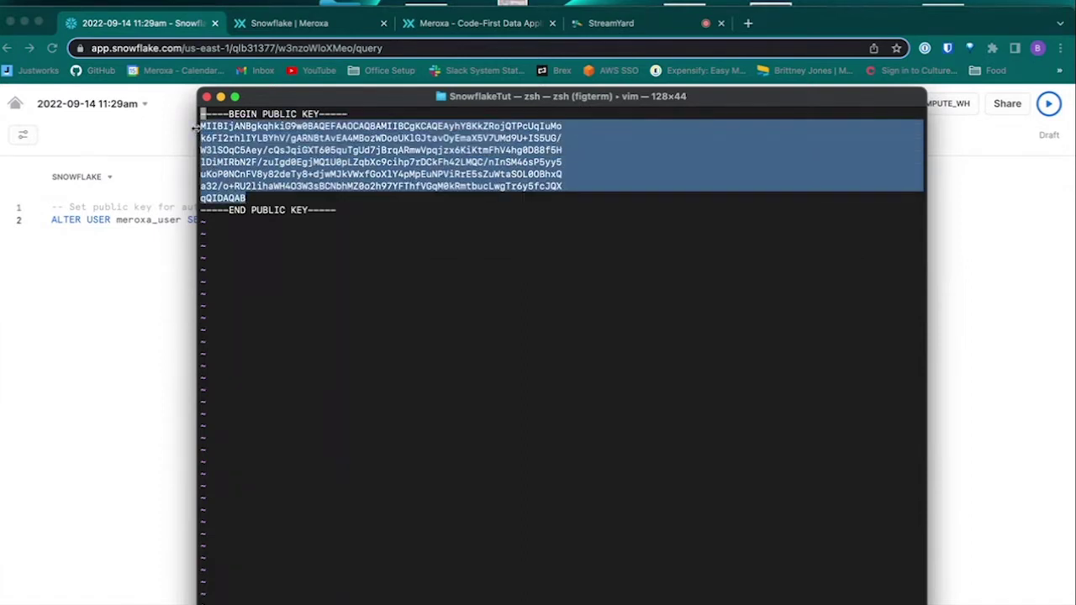
click(165, 211)
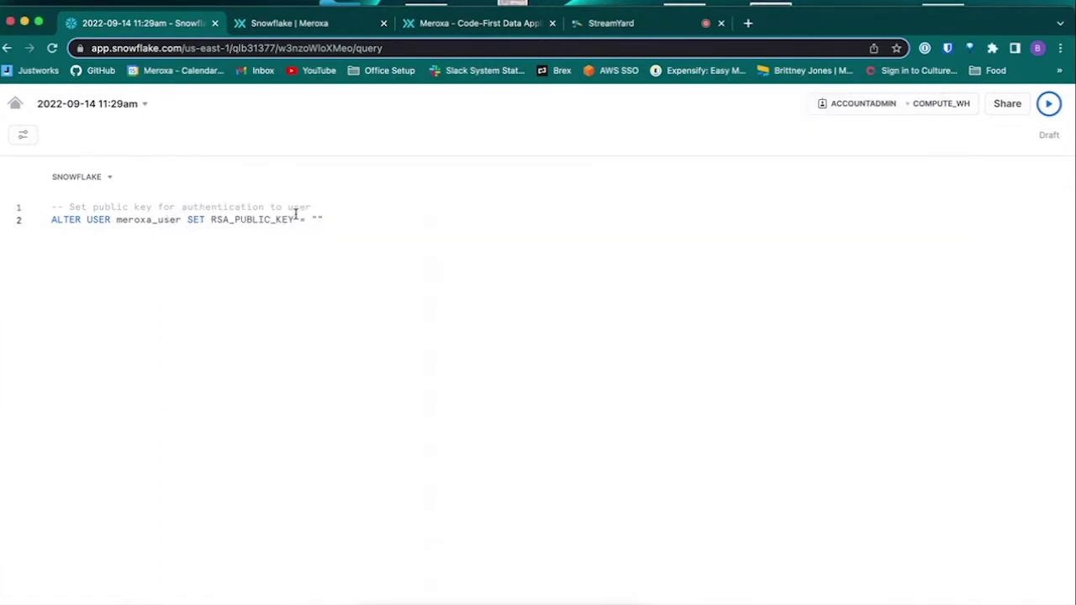
Step: Paste the public key into the ALTER USER quotes and run the statement for meroxa_user
click(319, 220)
key(super+v)
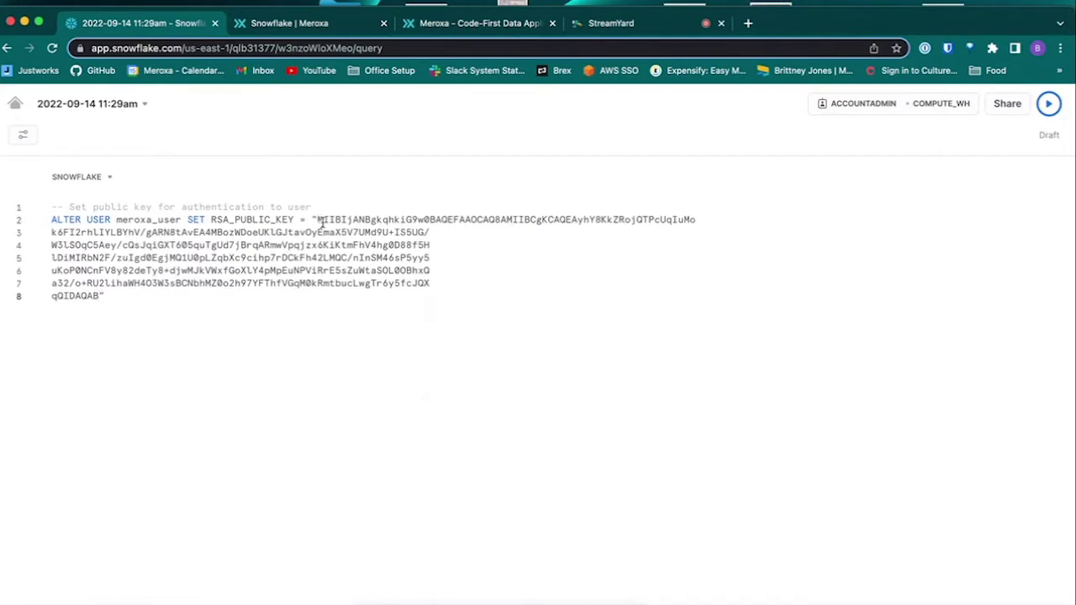
click(1049, 104)
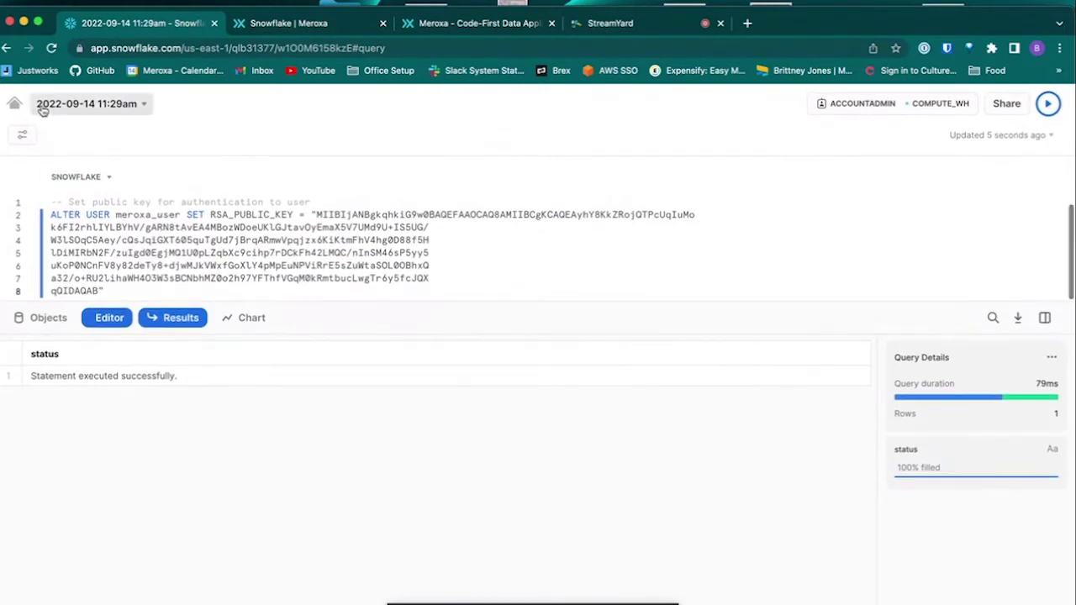
click(332, 24)
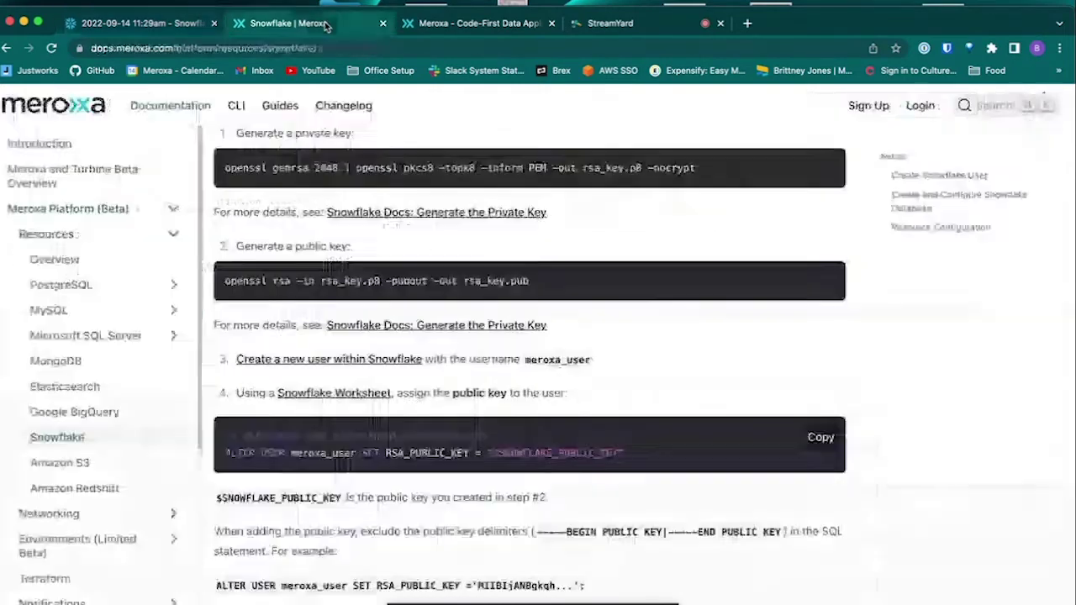
Step: Paste the docs' 18-line setup script, USE ROLE accountadmin through ALTER USER DEFAULT_ROLE, into a fresh worksheet
scroll(252, 342, down, 2)
scroll(252, 342, down, 10)
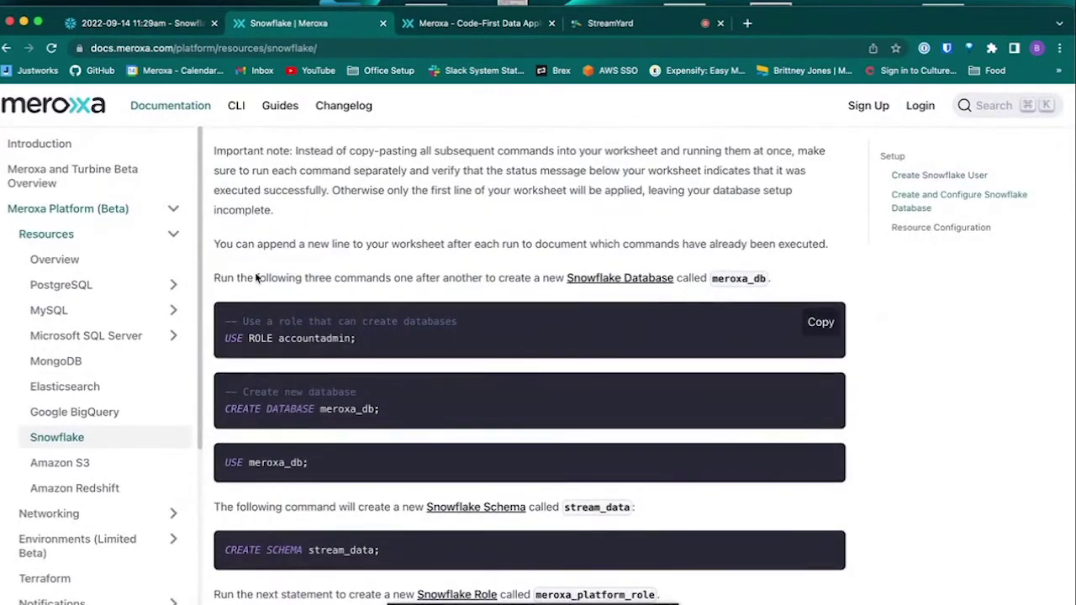
click(176, 24)
click(14, 104)
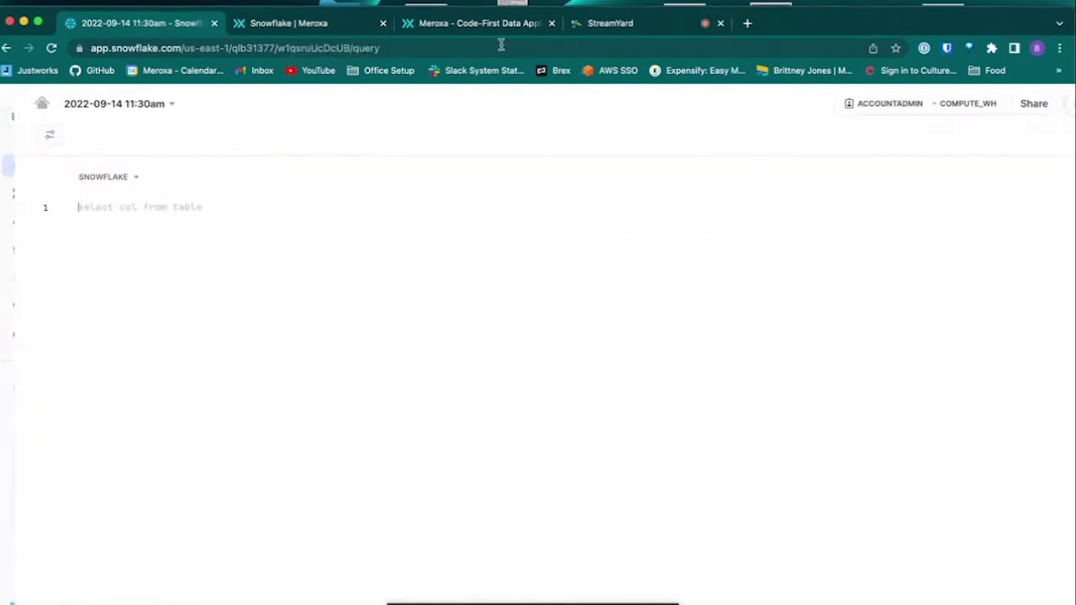
click(328, 25)
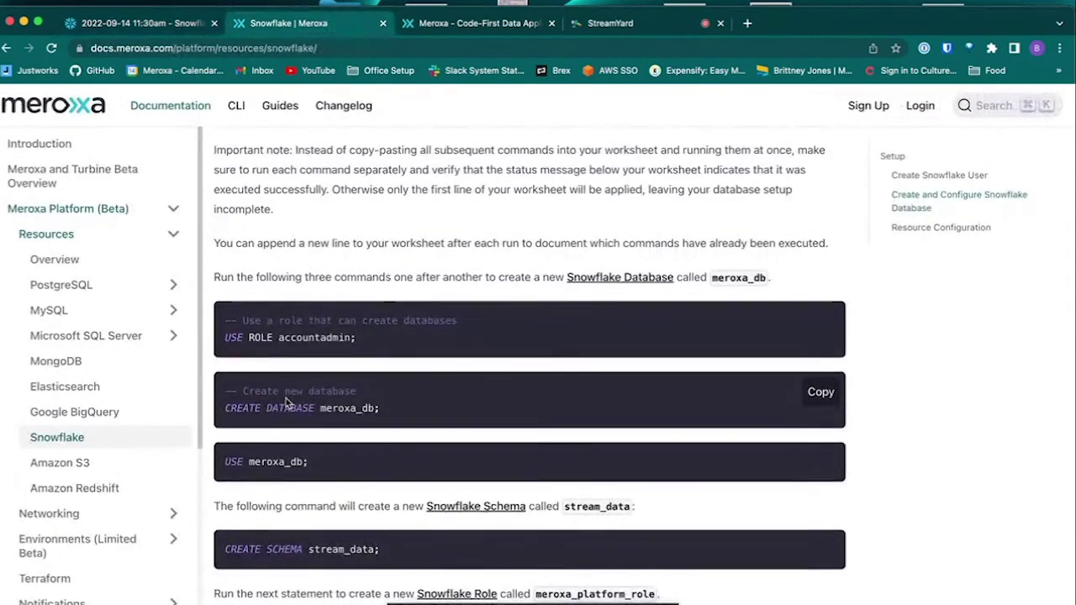
scroll(285, 398, down, 10)
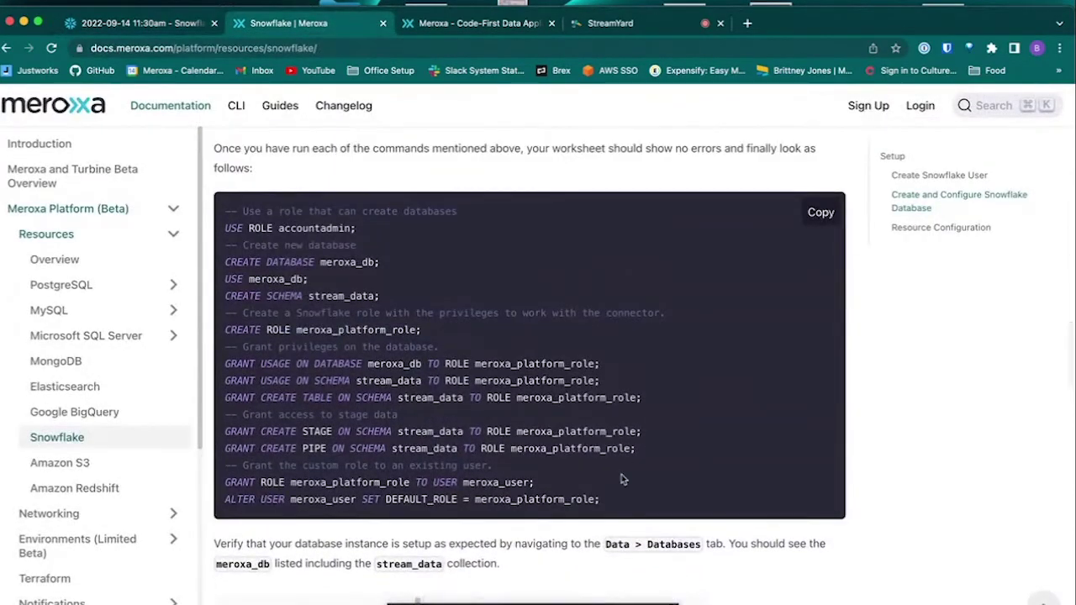
click(821, 214)
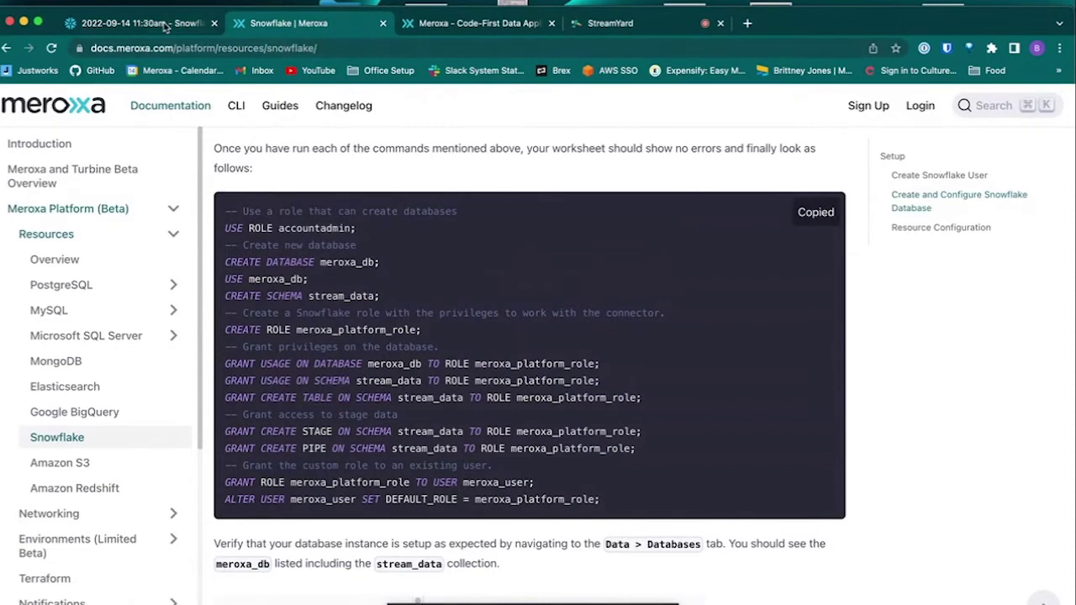
click(166, 25)
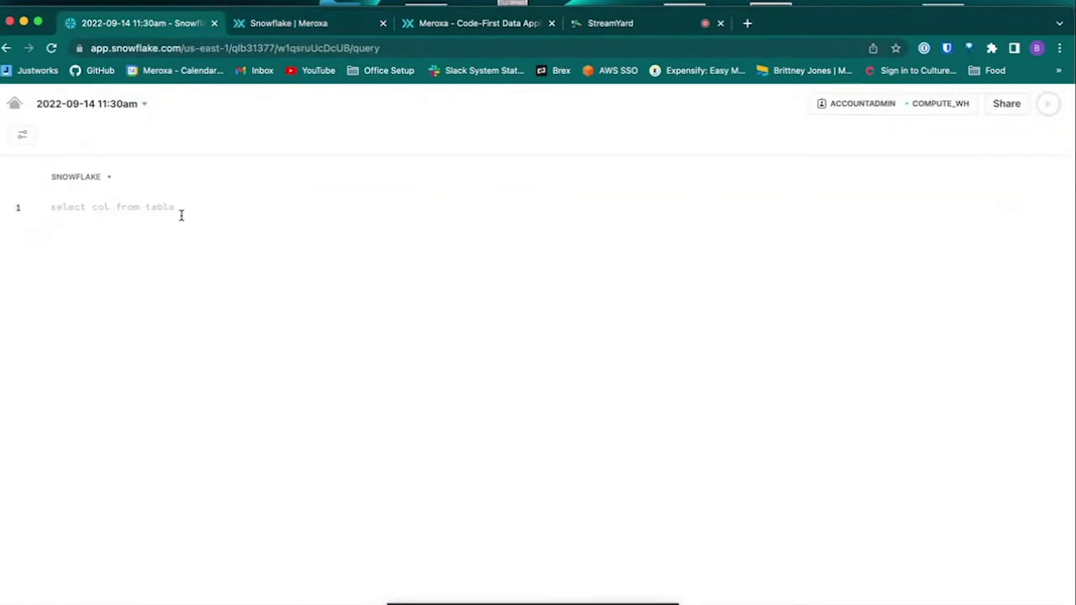
key(super+v)
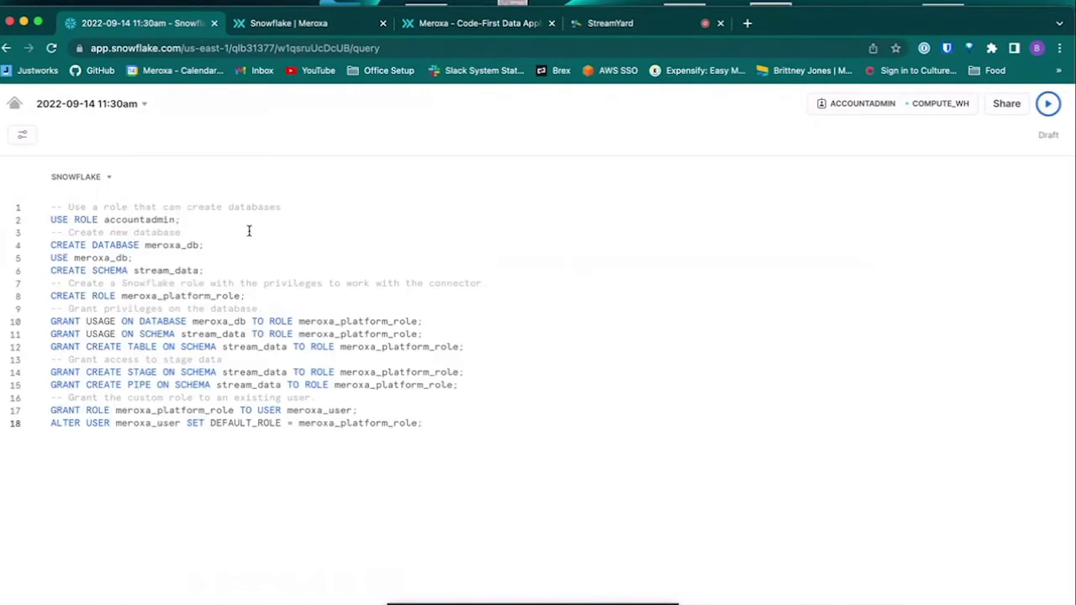
Step: Run USE ROLE accountadmin, CREATE DATABASE meroxa_db, USE meroxa_db and CREATE SCHEMA stream_data
click(237, 220)
click(1047, 103)
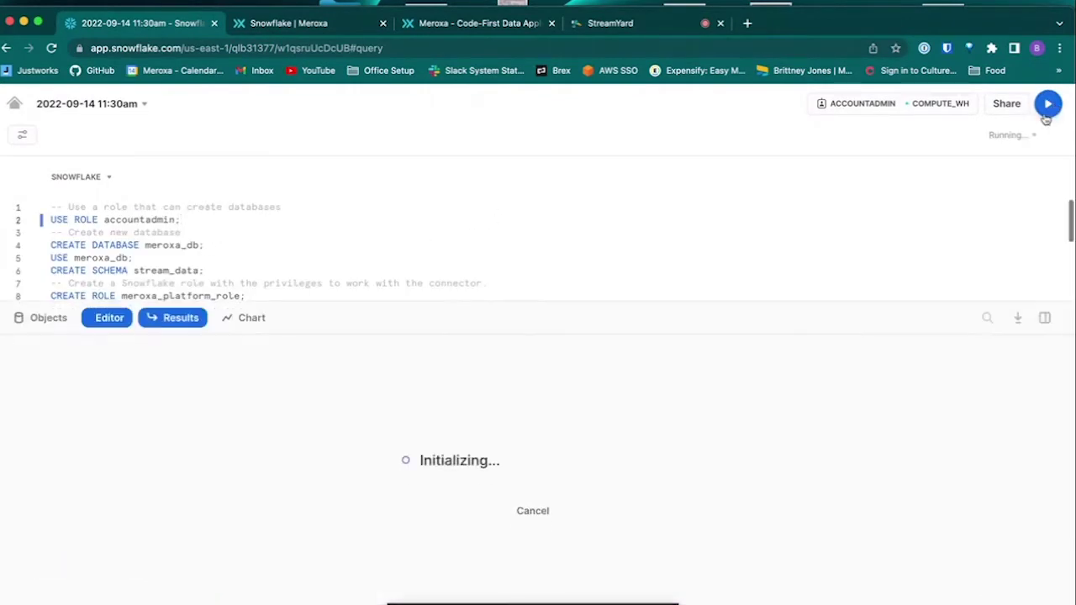
click(234, 244)
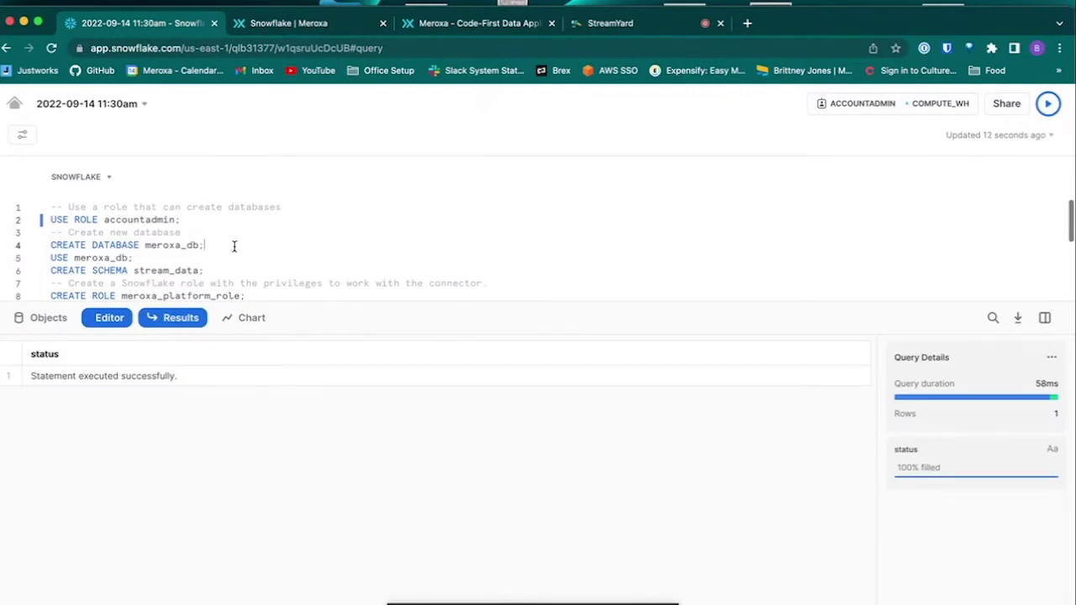
click(1049, 105)
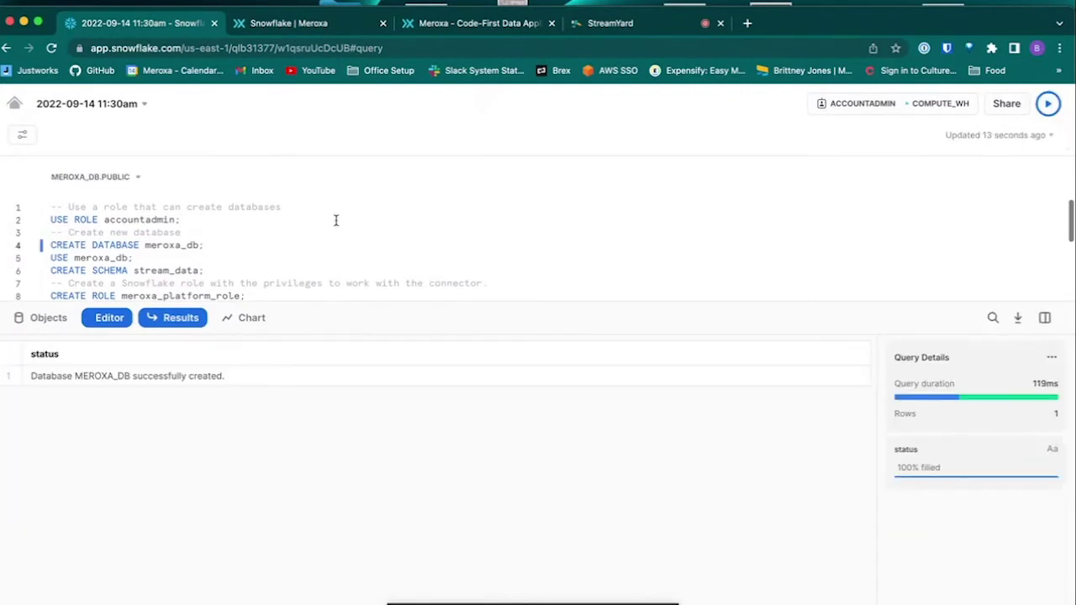
click(294, 257)
click(1048, 104)
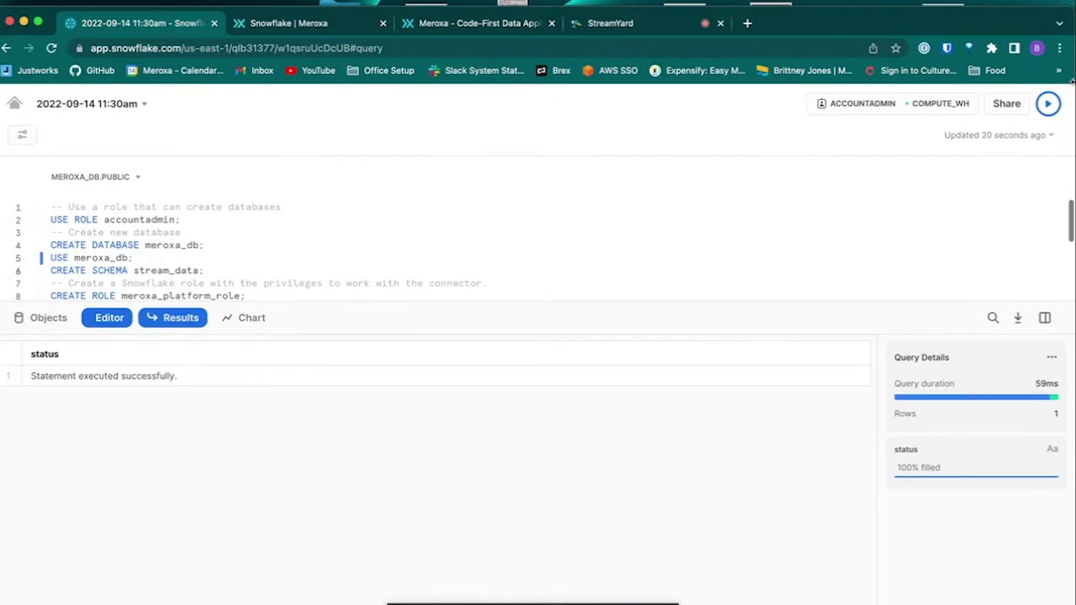
key(super+Return)
Step: Enlarge the editor to show all 18 lines and put the caret on CREATE ROLE meroxa_platform_role
scroll(286, 227, down, 2)
scroll(286, 226, down, 2)
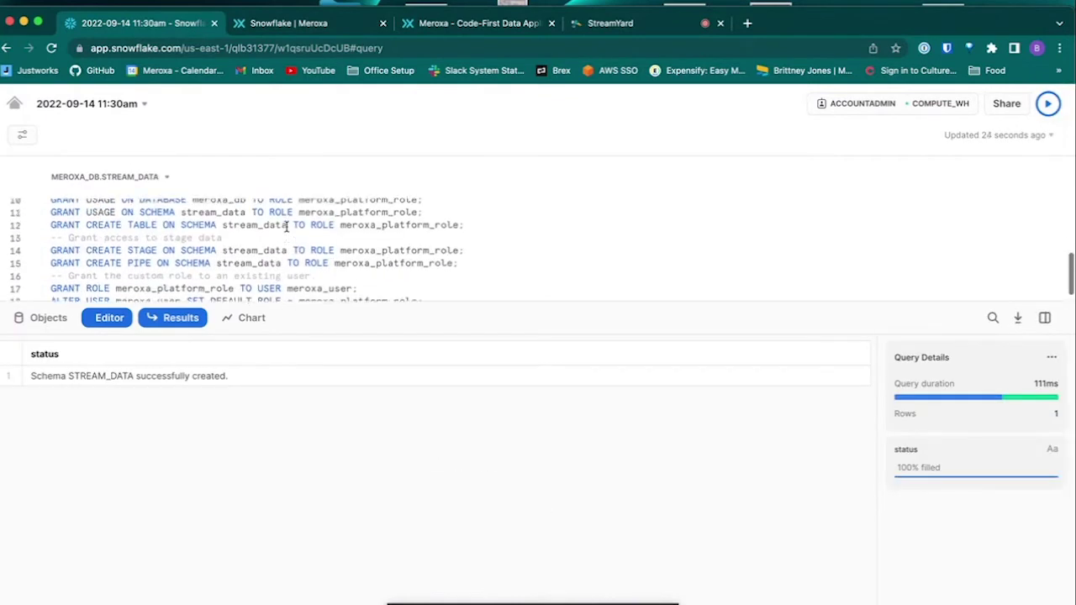
scroll(286, 227, up, 3)
drag(332, 309, 287, 498)
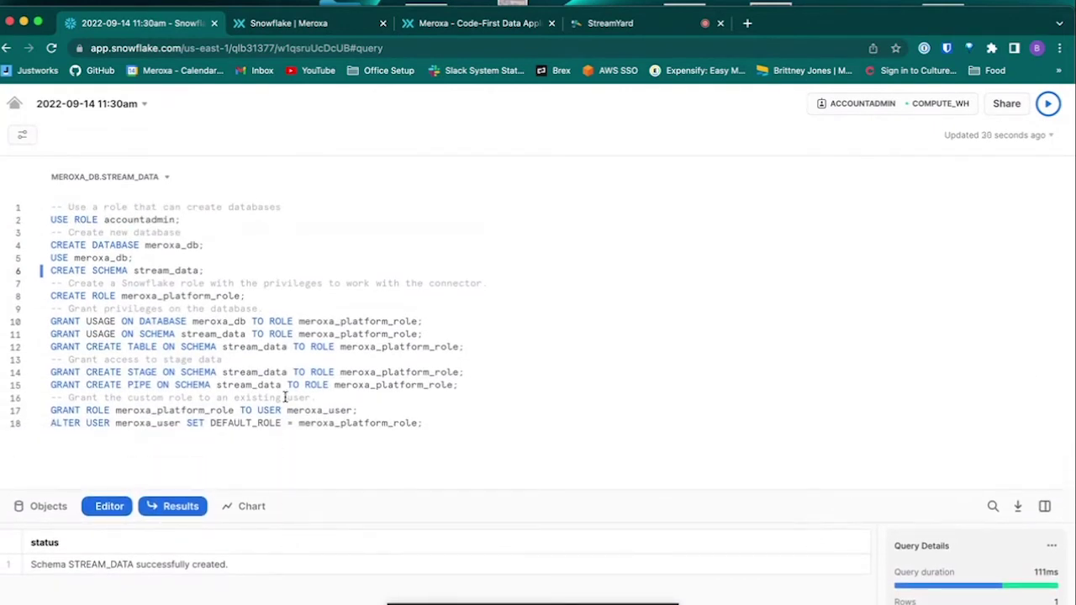
click(284, 294)
Step: Run the CREATE ROLE statement and the database and schema usage grants
click(1047, 105)
click(436, 318)
key(super+Return)
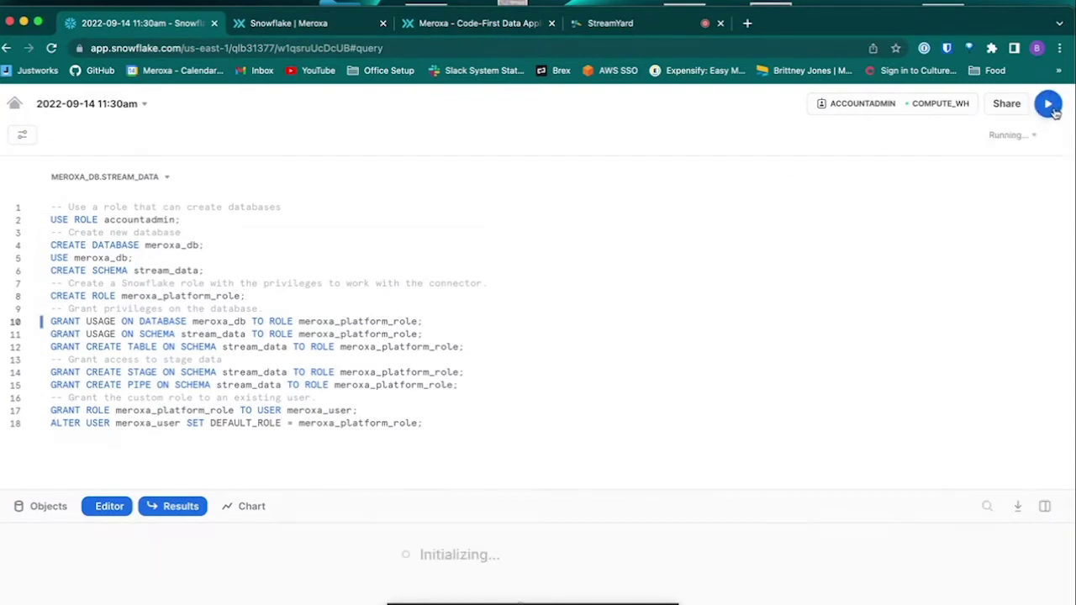
click(510, 334)
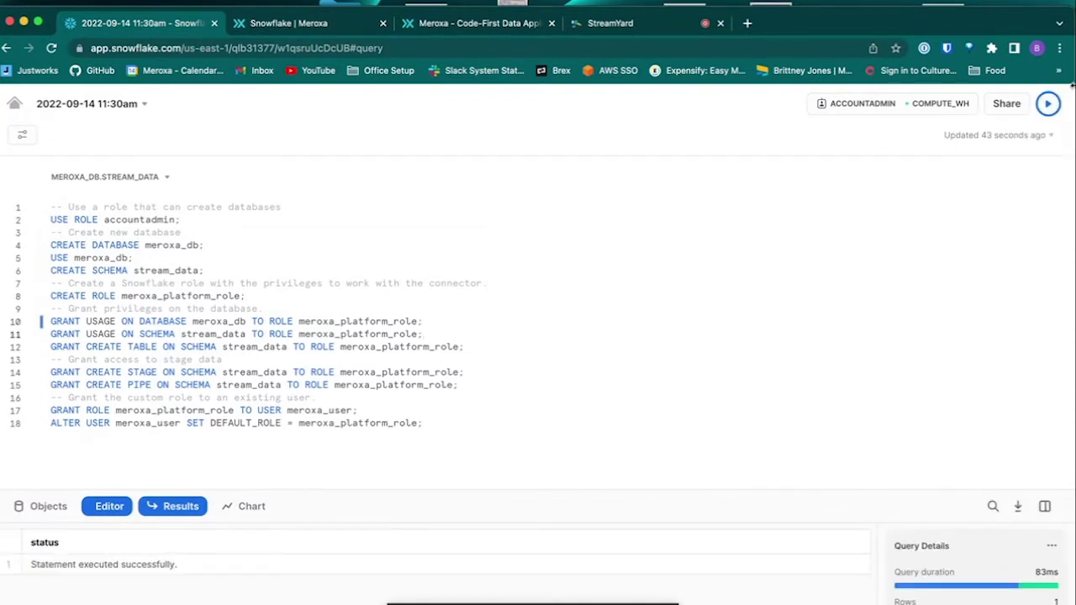
key(super+Return)
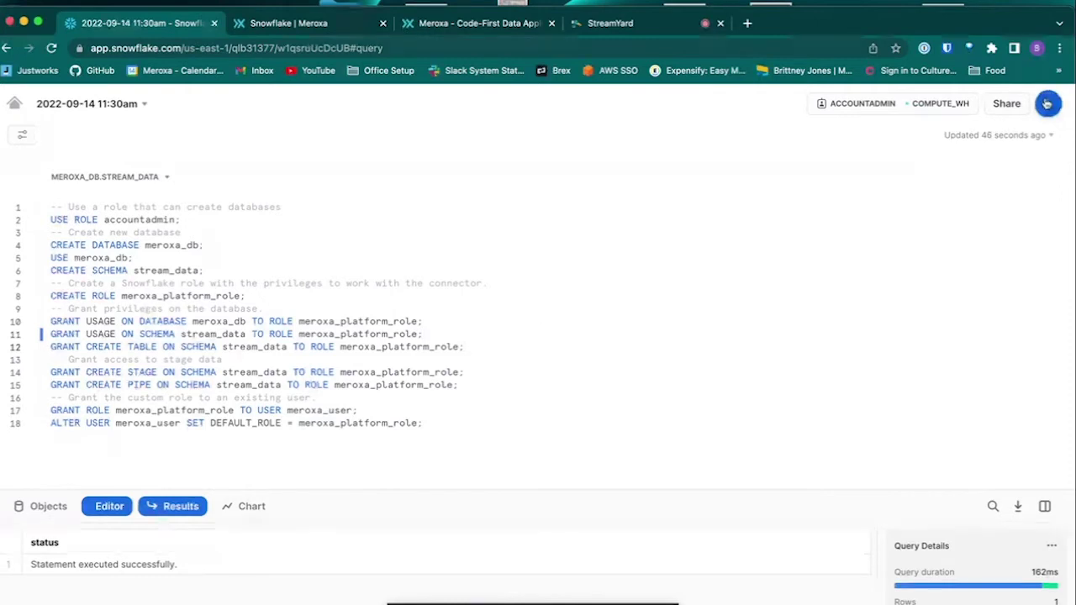
Step: Run the create stage, create pipe, grant-role-to-user and default-role statements
click(1046, 103)
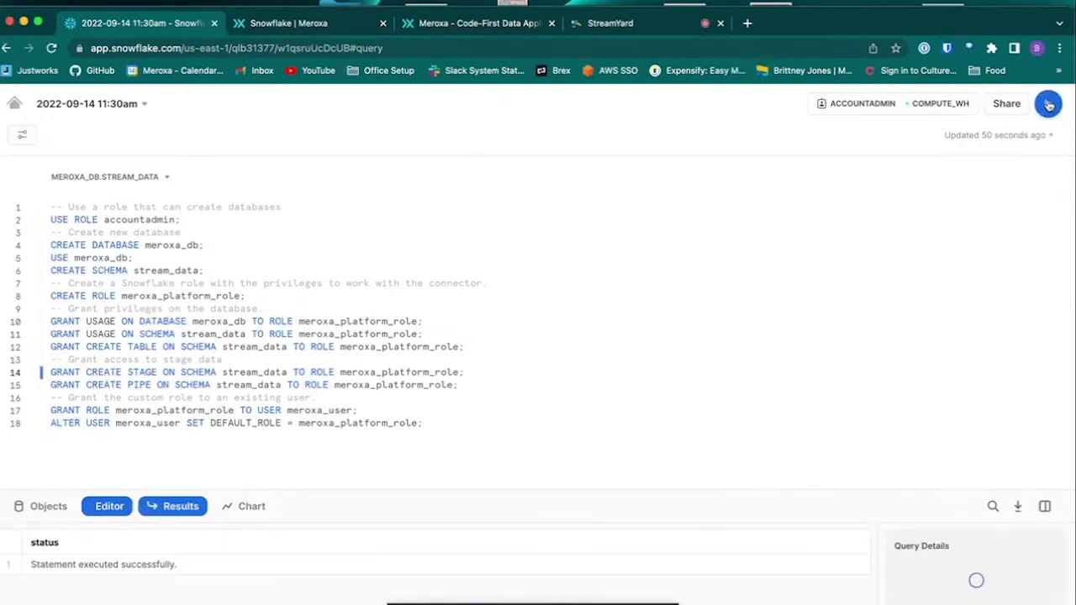
click(461, 385)
click(1046, 103)
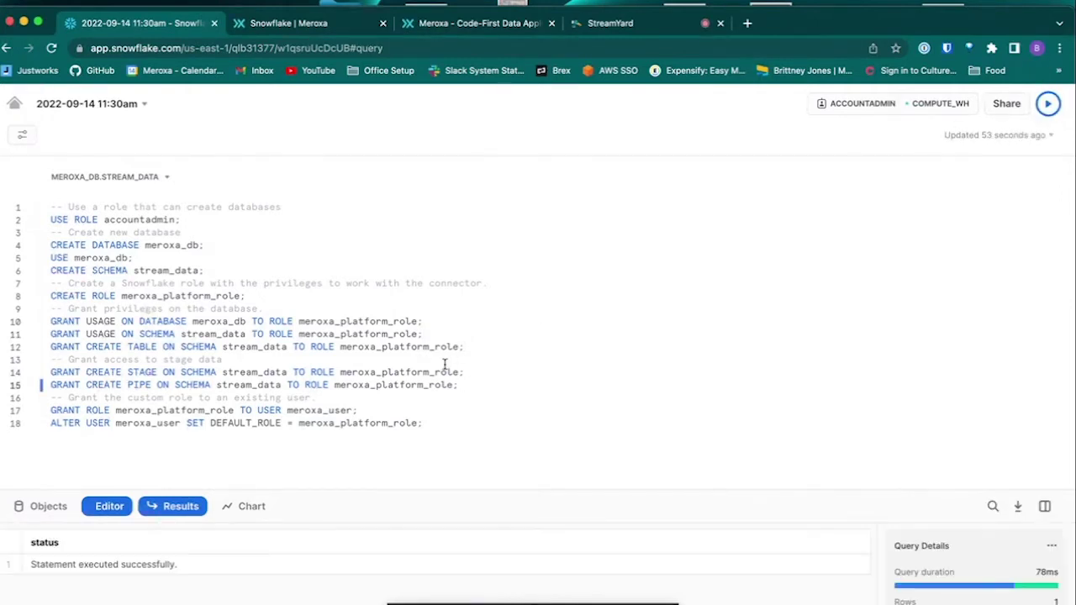
click(358, 411)
click(1046, 103)
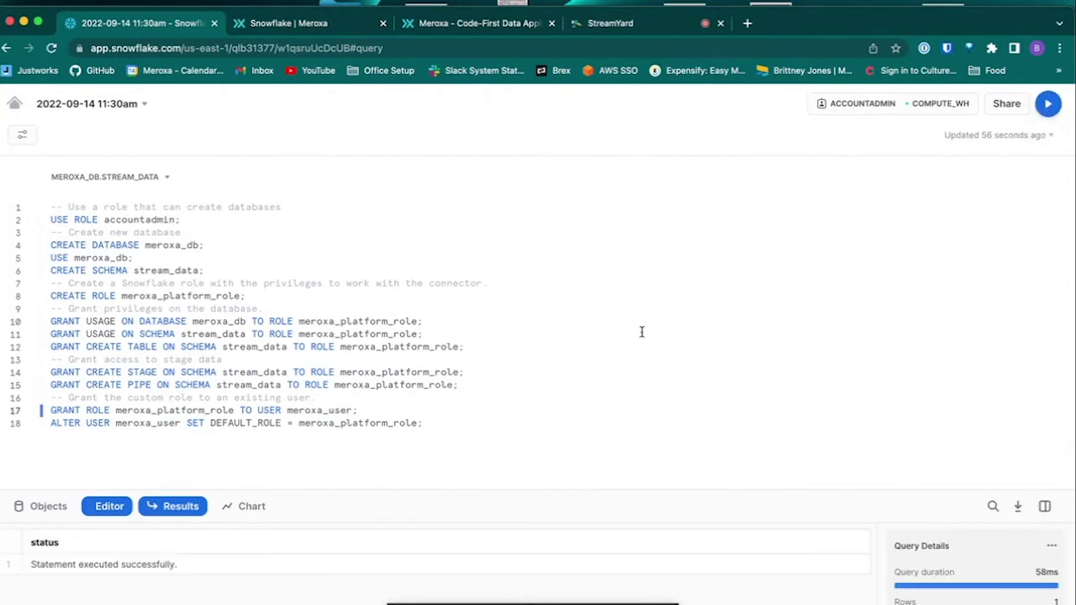
click(424, 425)
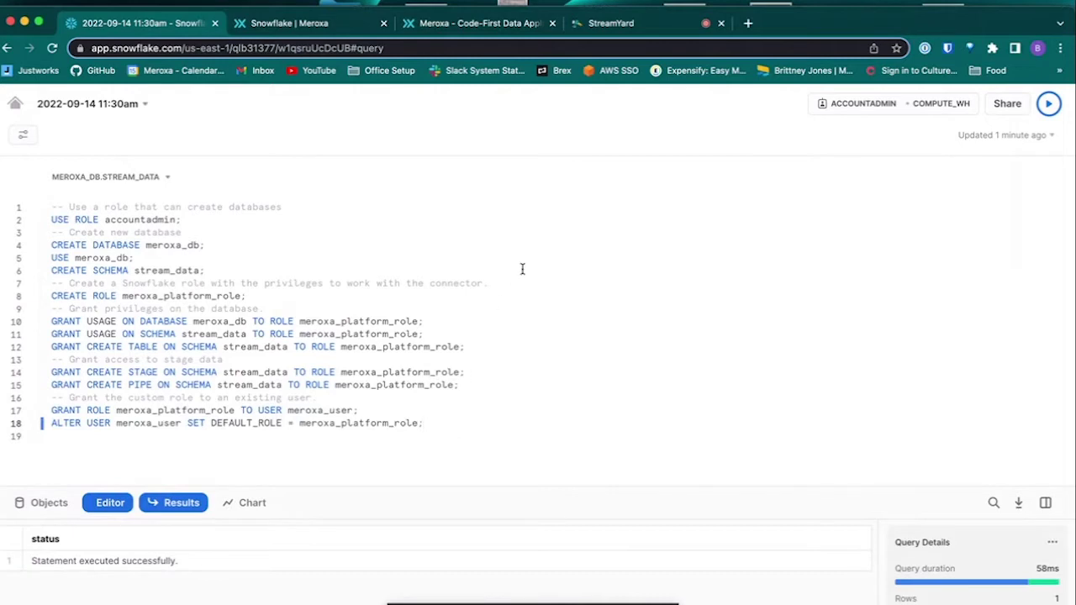
click(310, 23)
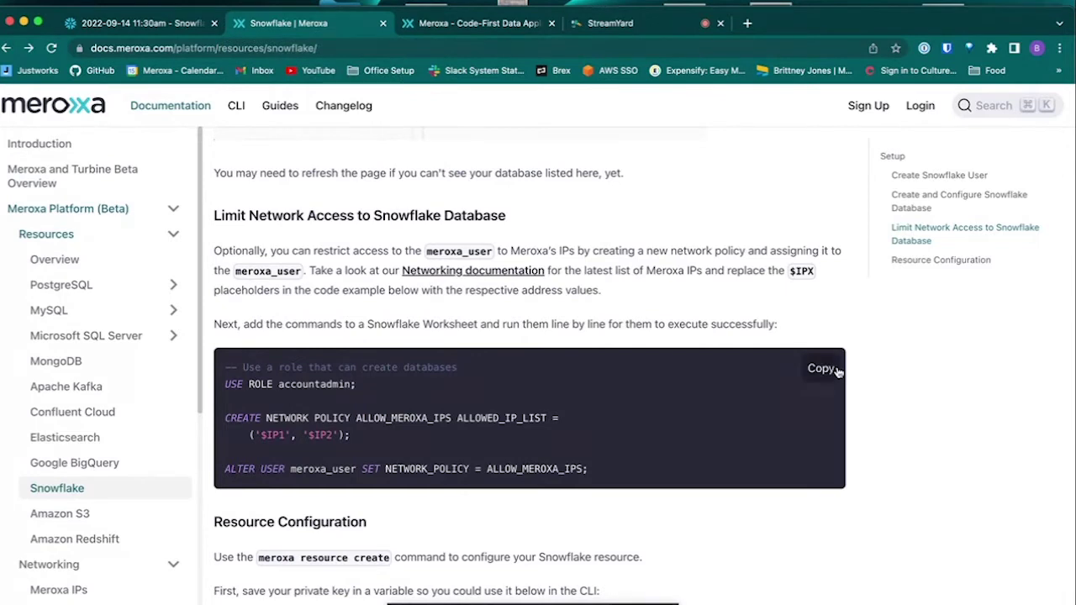
Step: Paste the docs' network policy commands into the worksheet and run USE ROLE accountadmin
click(821, 369)
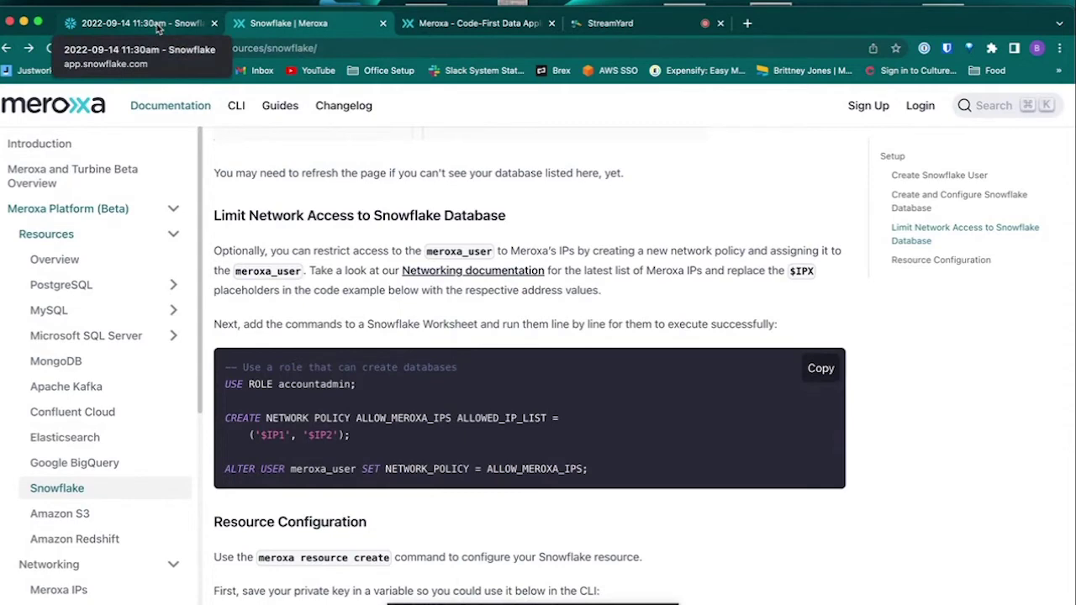
click(158, 28)
key(super+v)
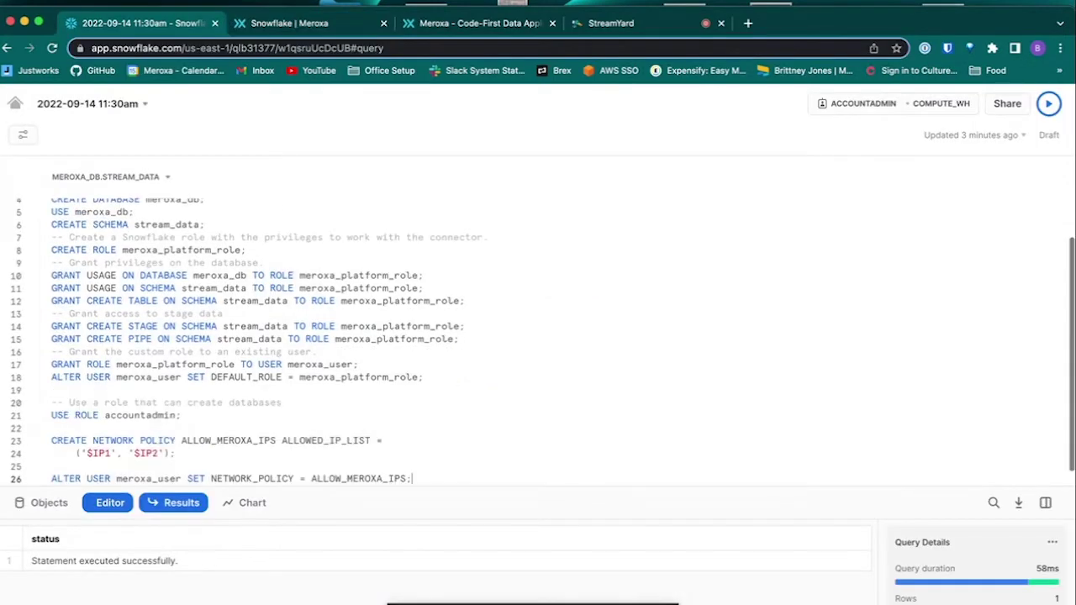
click(293, 415)
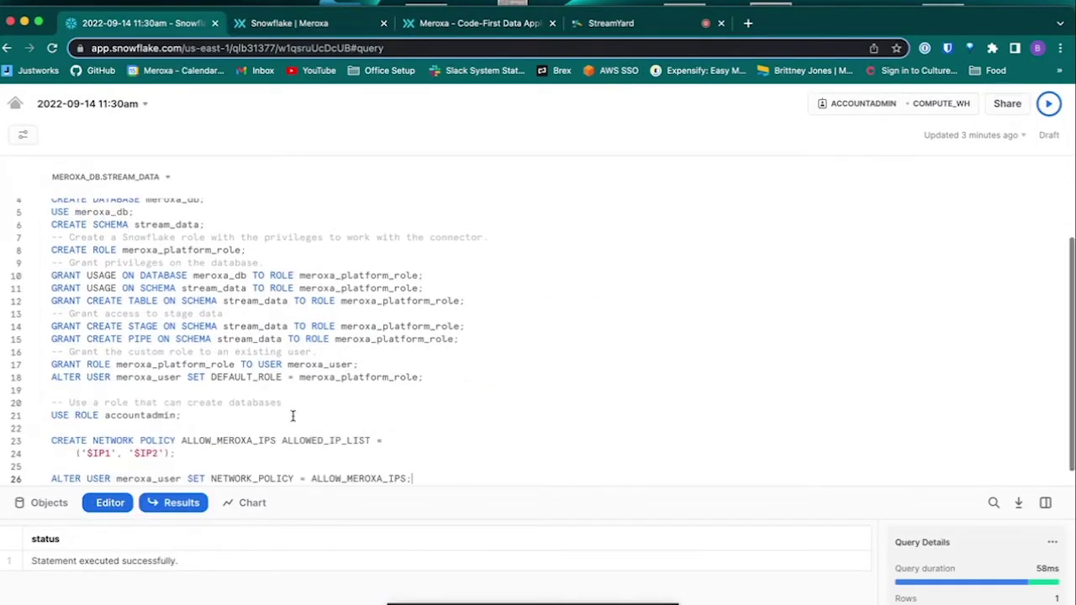
click(1050, 103)
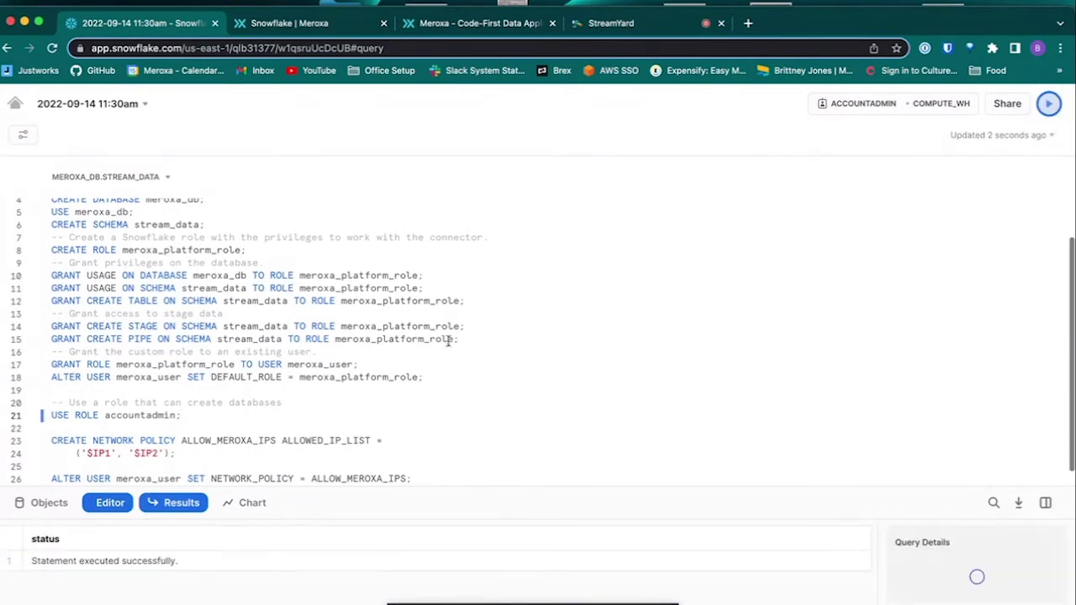
Step: Delete the $IP1 placeholder from the network policy command
scroll(412, 348, down, 1)
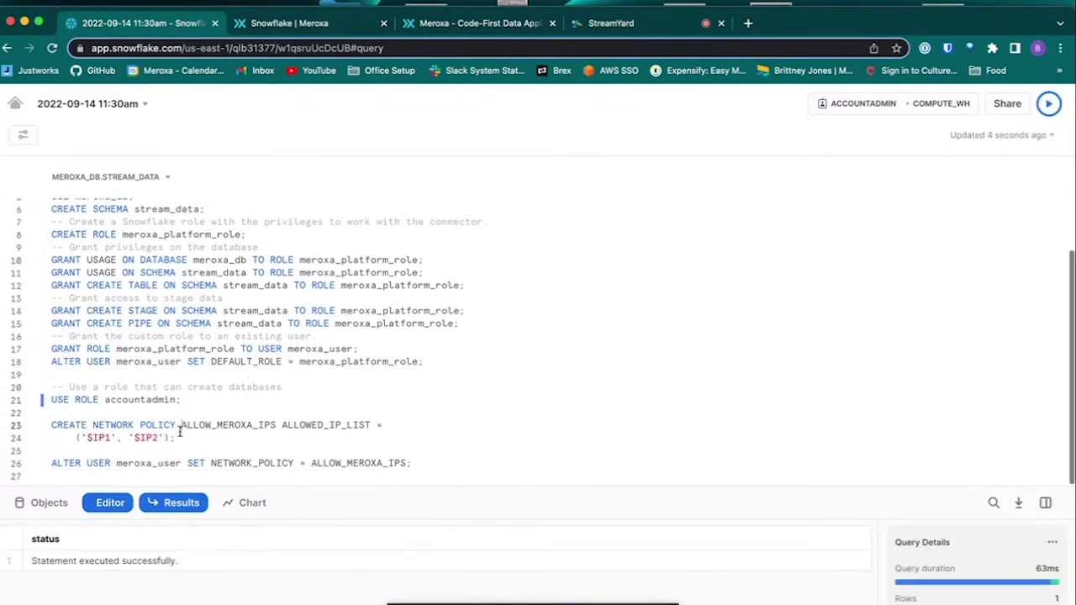
double_click(106, 437)
key(BackSpace)
click(294, 24)
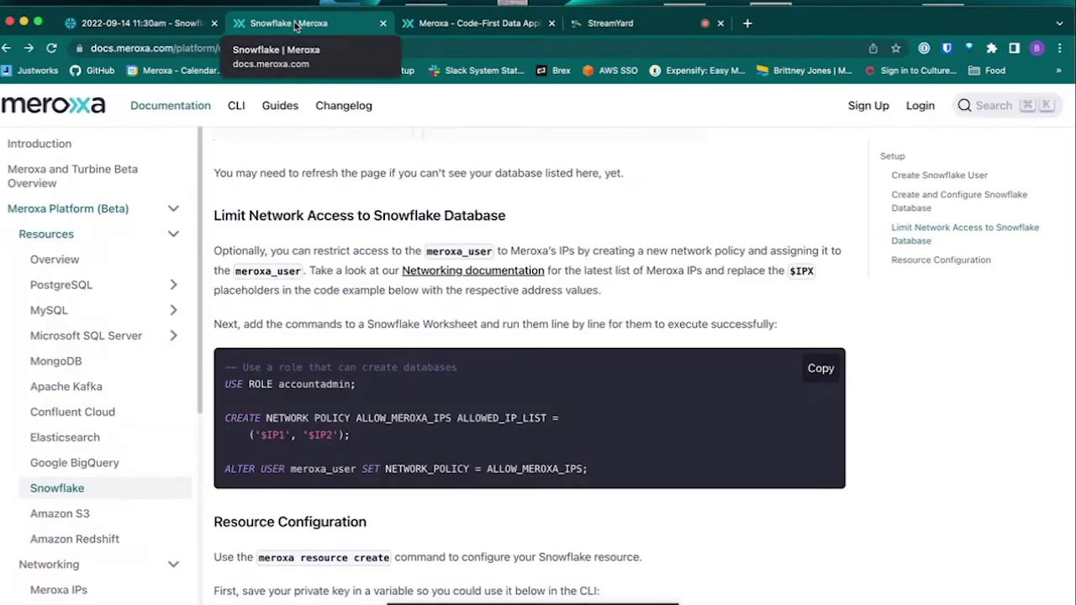
Step: Paste the first two Meroxa IPs, 18.233.218.4/32 and 52.73.115.93/32, into the ALLOWED_IP_LIST
click(433, 275)
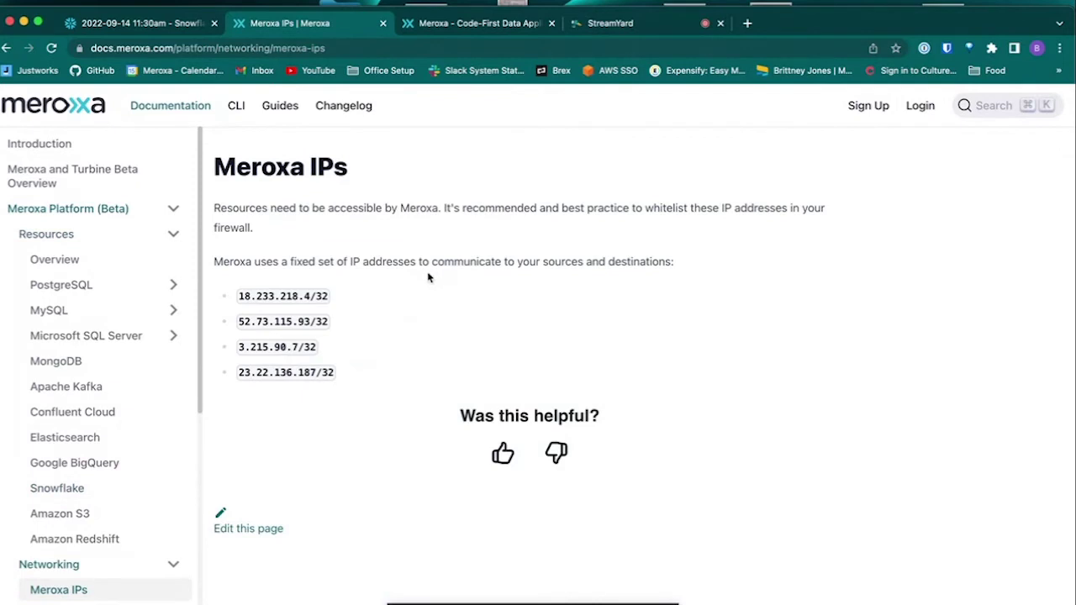
click(137, 20)
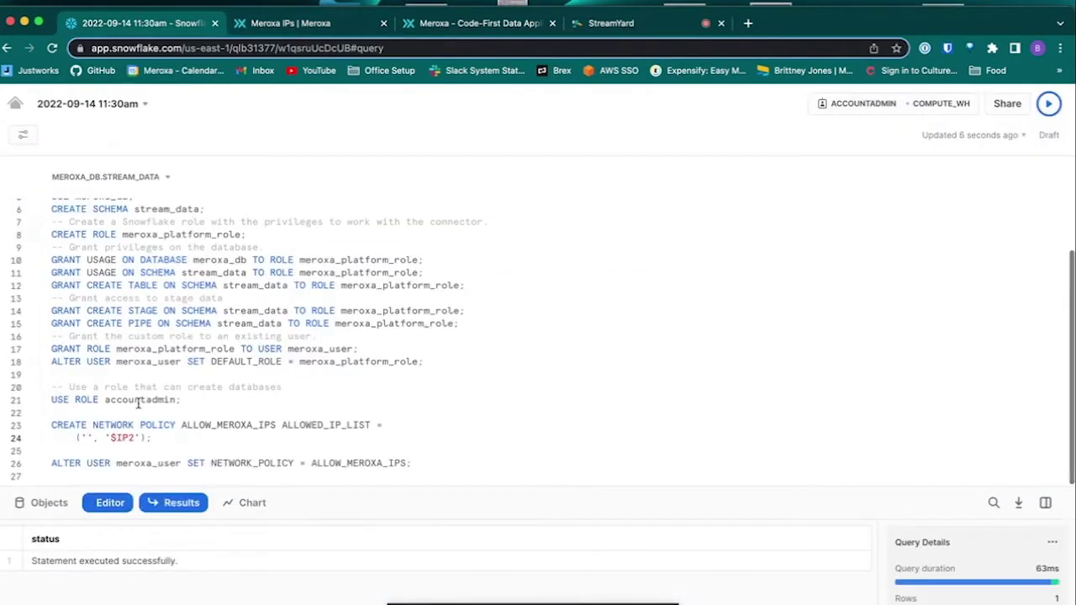
key(super+v)
key(BackSpace)
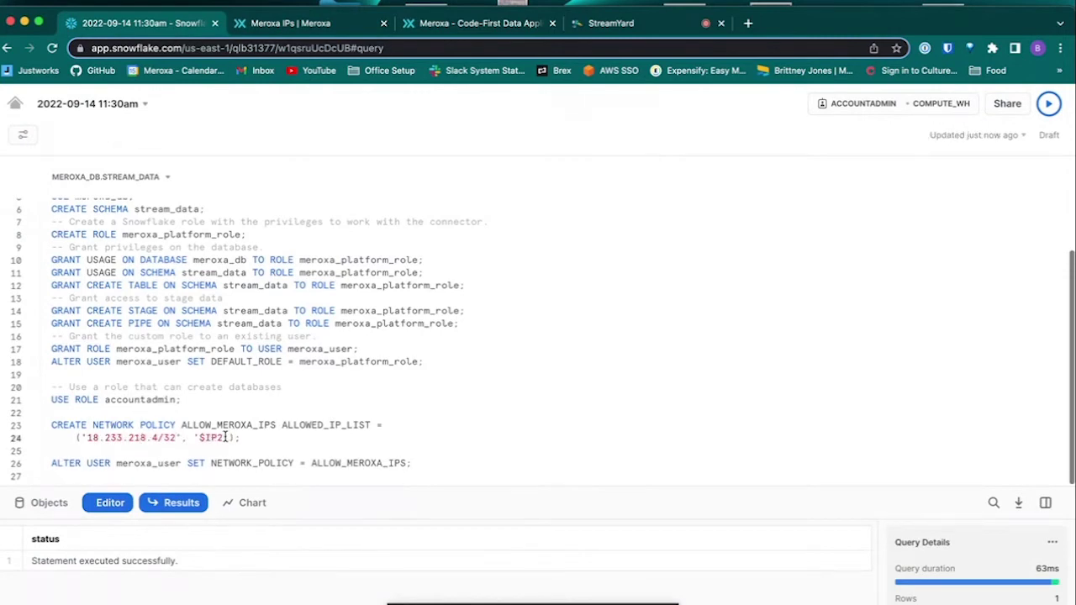
click(224, 438)
key(BackSpace)
key(BackSpace)
key(BackSpace)
key(BackSpace)
click(277, 23)
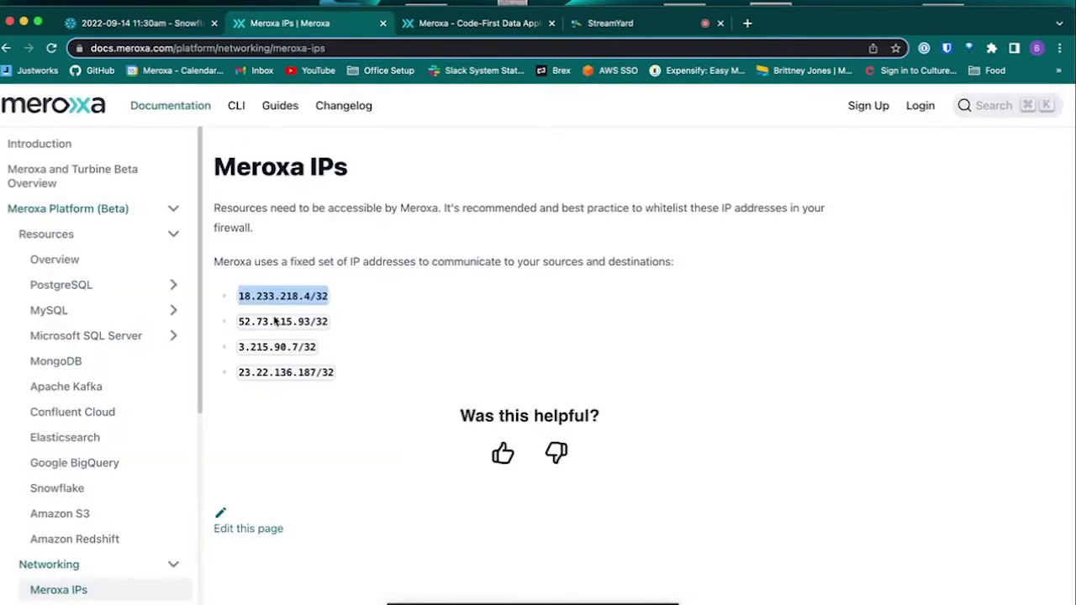
triple_click(273, 321)
key(ctrl+shift+Tab)
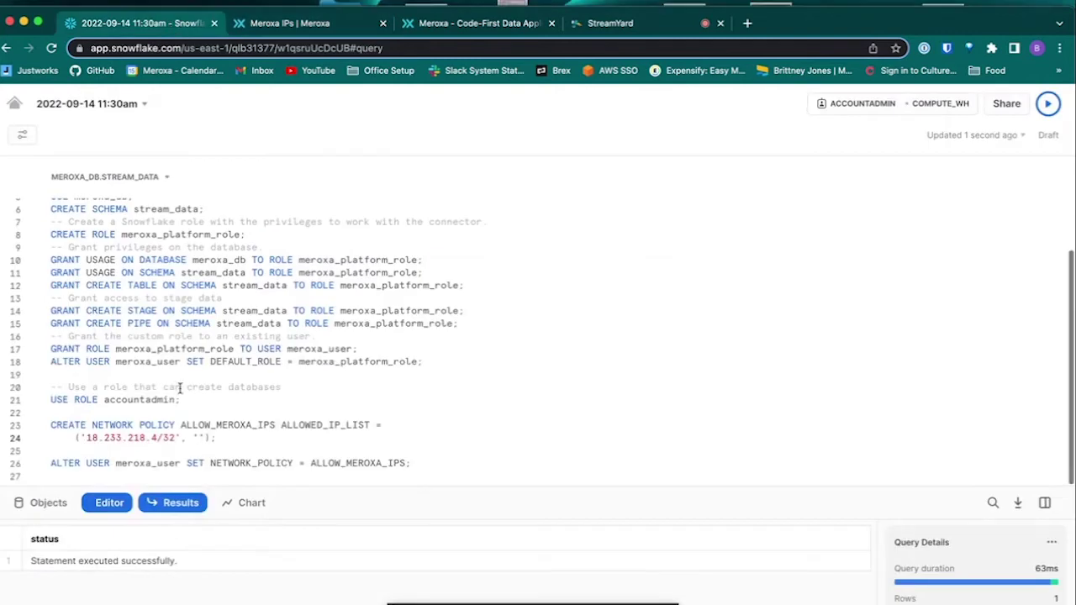
key(super+v)
text(', ')
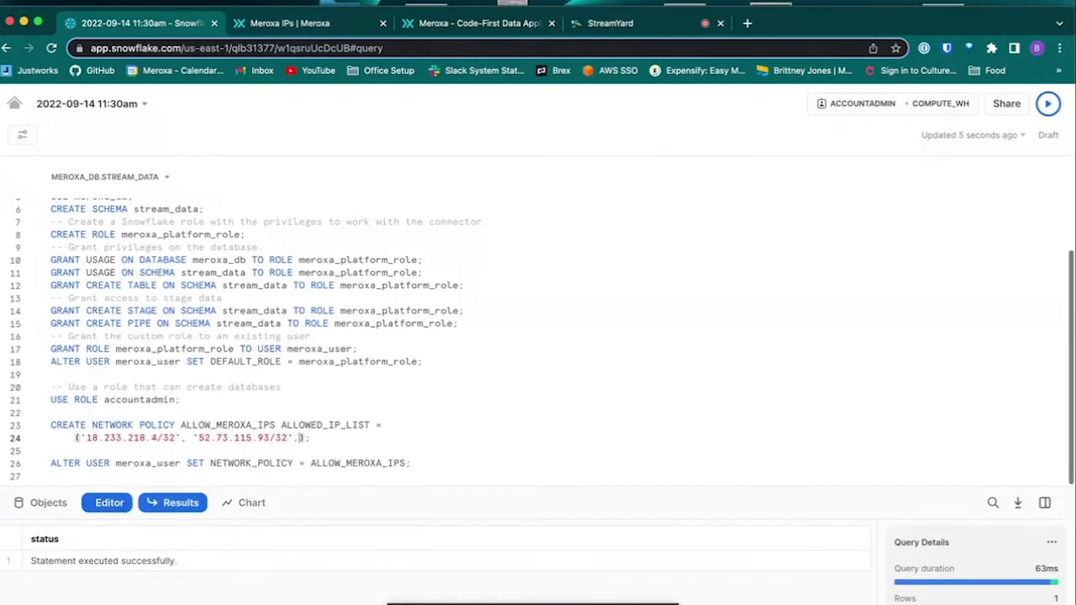
text(', ')
Step: Add the remaining IPs 3.215.90.7/32 and 23.22.136.187/32 to the ALLOWED_IP_LIST
click(309, 27)
drag(239, 346, 316, 346)
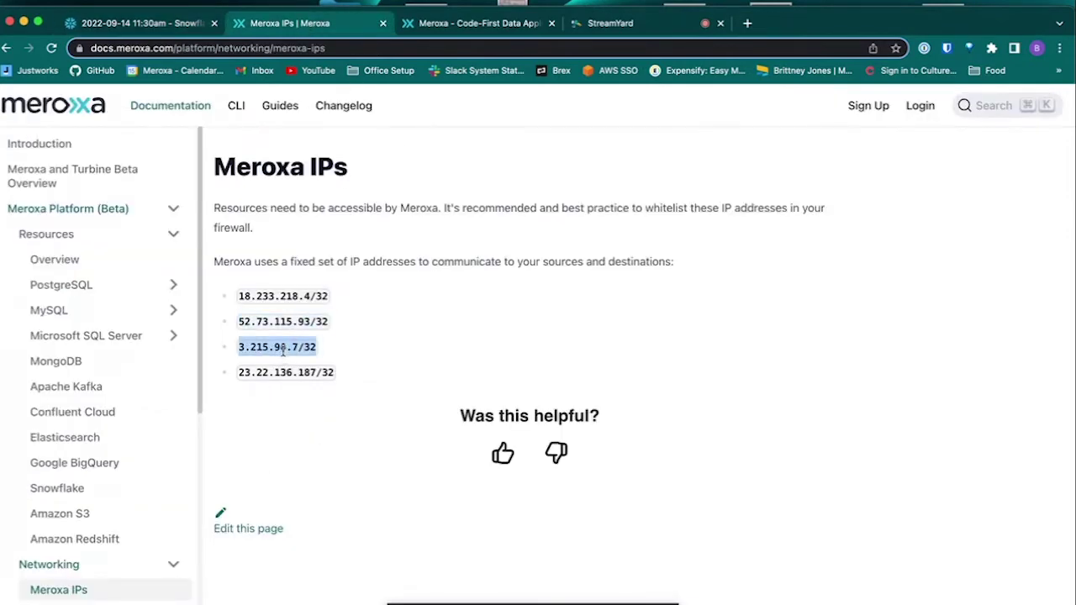
click(183, 27)
key(super+v)
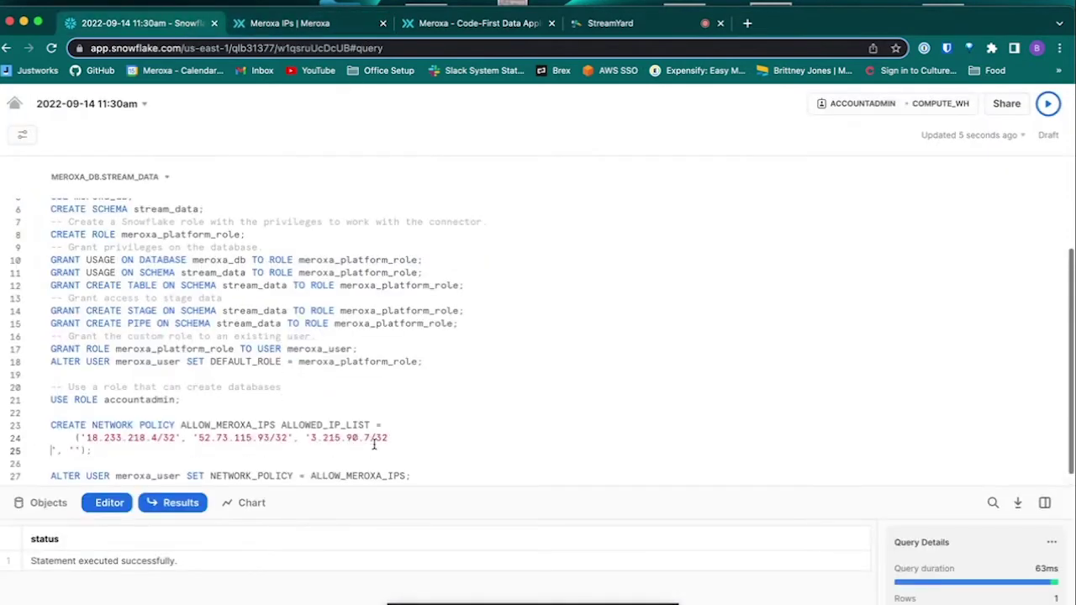
key(BackSpace)
click(411, 437)
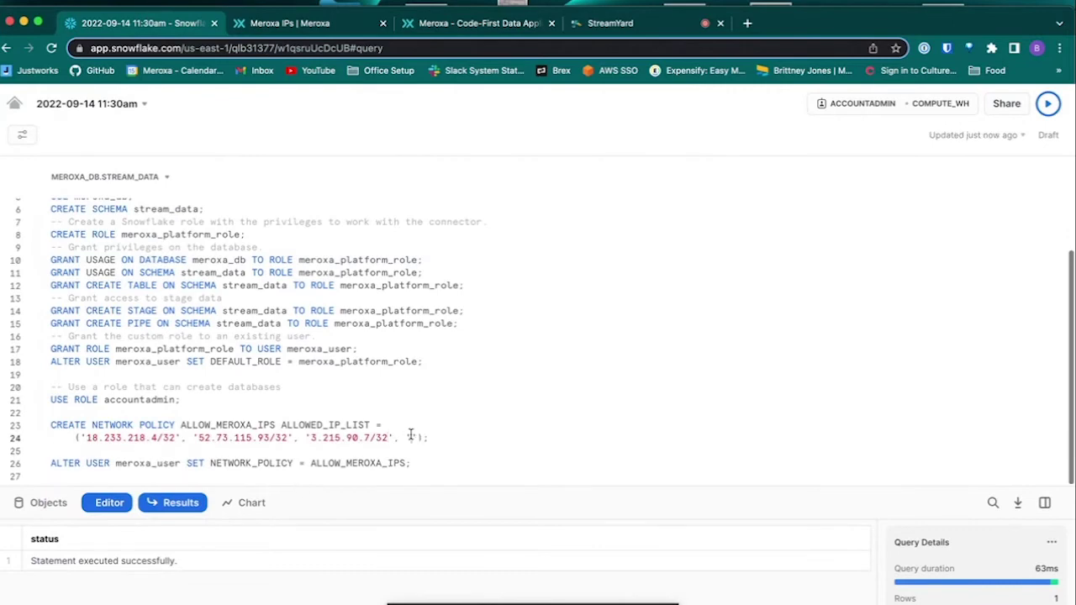
click(283, 23)
drag(335, 372, 238, 372)
key(super+c)
click(160, 23)
key(super+v)
key(BackSpace)
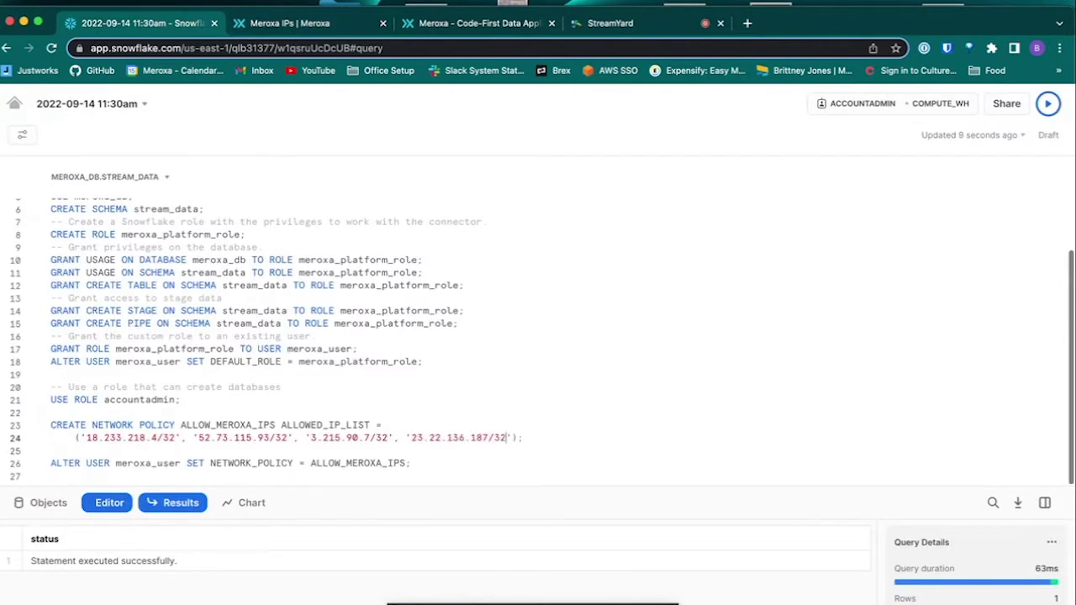
Step: Run CREATE NETWORK POLICY ALLOW_MEROXA_IPS and the ALTER USER meroxa_user statement, then go to Worksheets
click(1047, 104)
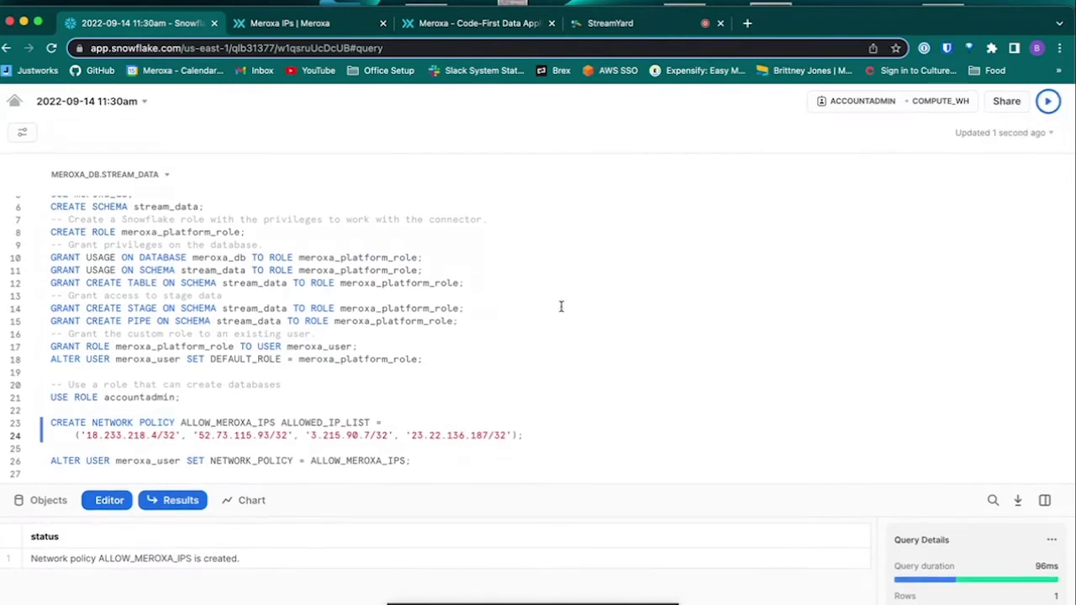
click(411, 462)
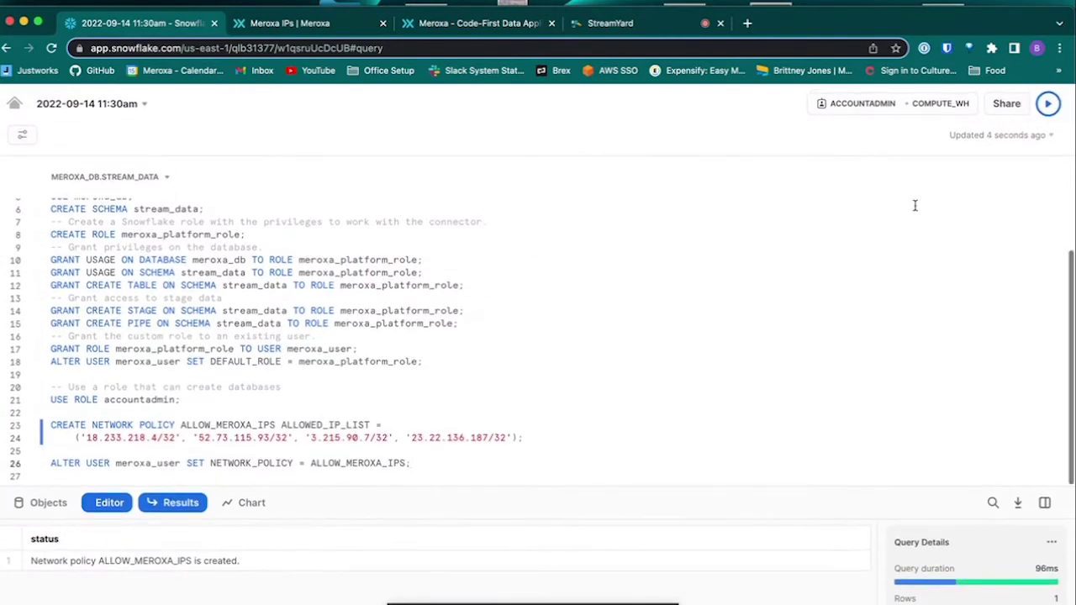
click(1047, 104)
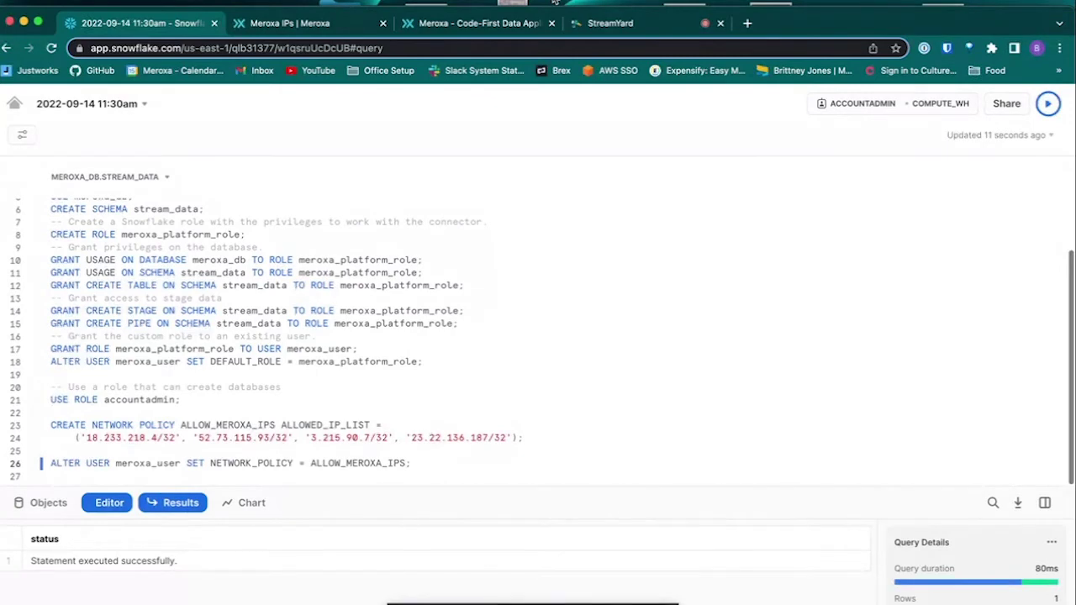
click(14, 104)
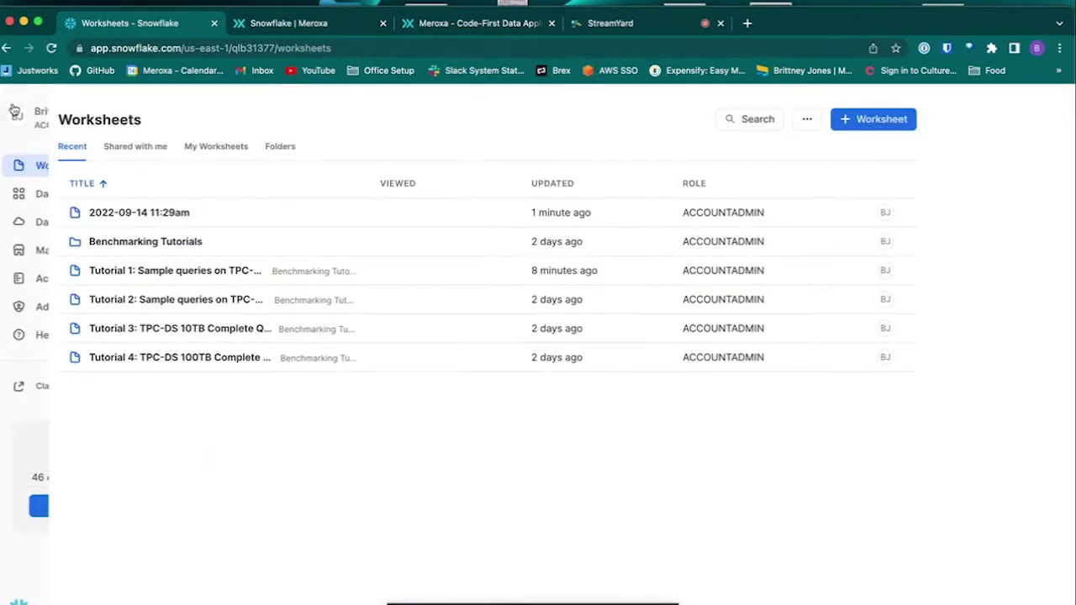
Step: Verify MEROXA_DB shows the STREAM_DATA schema and role privileges, then return to the Meroxa docs
click(41, 222)
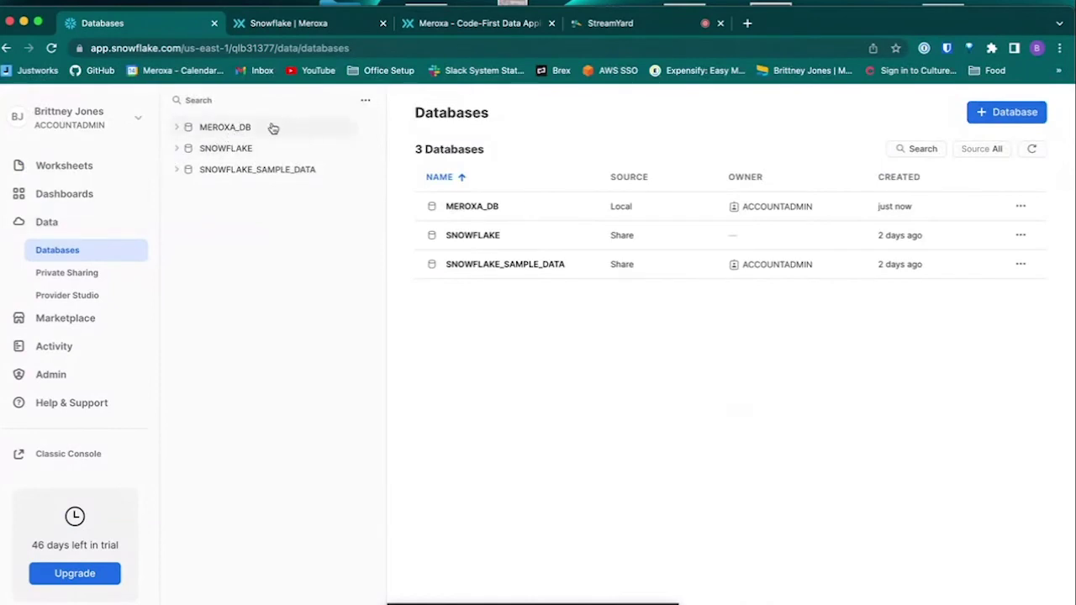
click(249, 135)
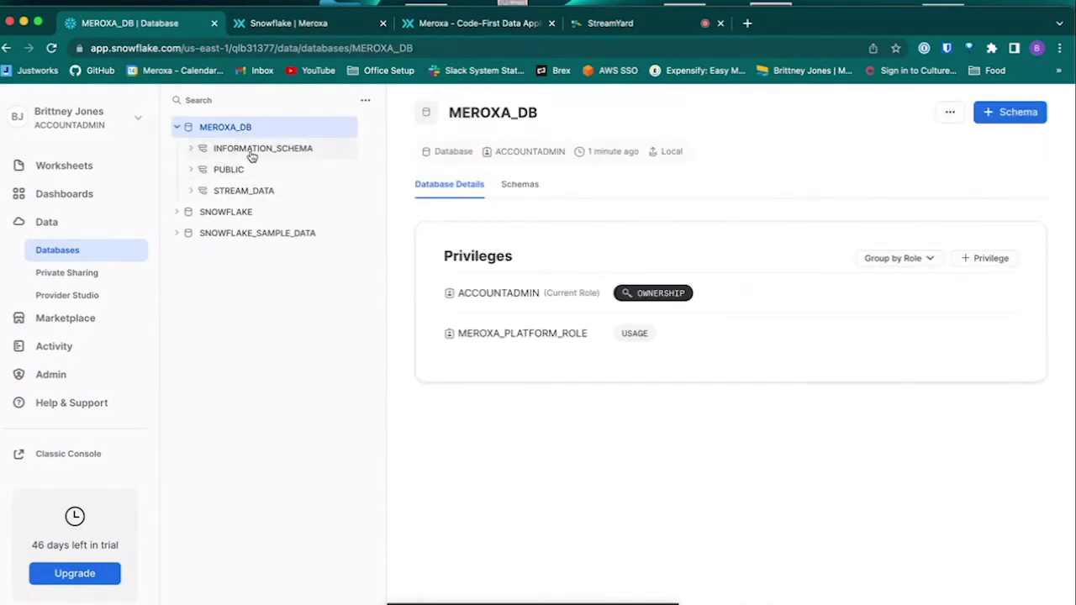
key(ctrl+Tab)
scroll(429, 367, down, 10)
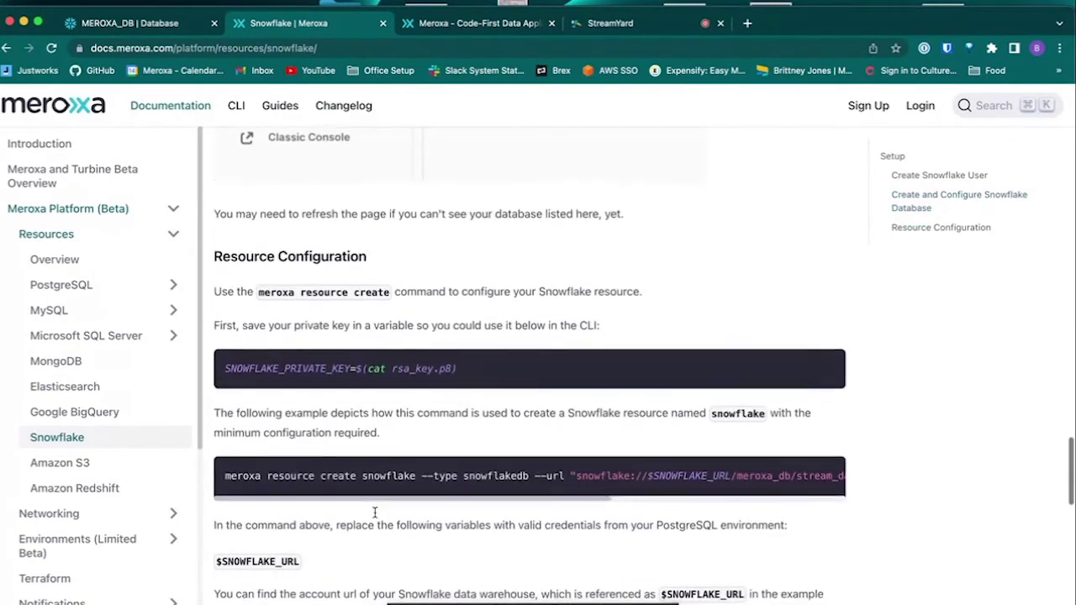
Step: Copy the SNOWFLAKE_PRIVATE_KEY=$(cat rsa_key.p8) command from the Resource Configuration section
scroll(589, 252, down, 3)
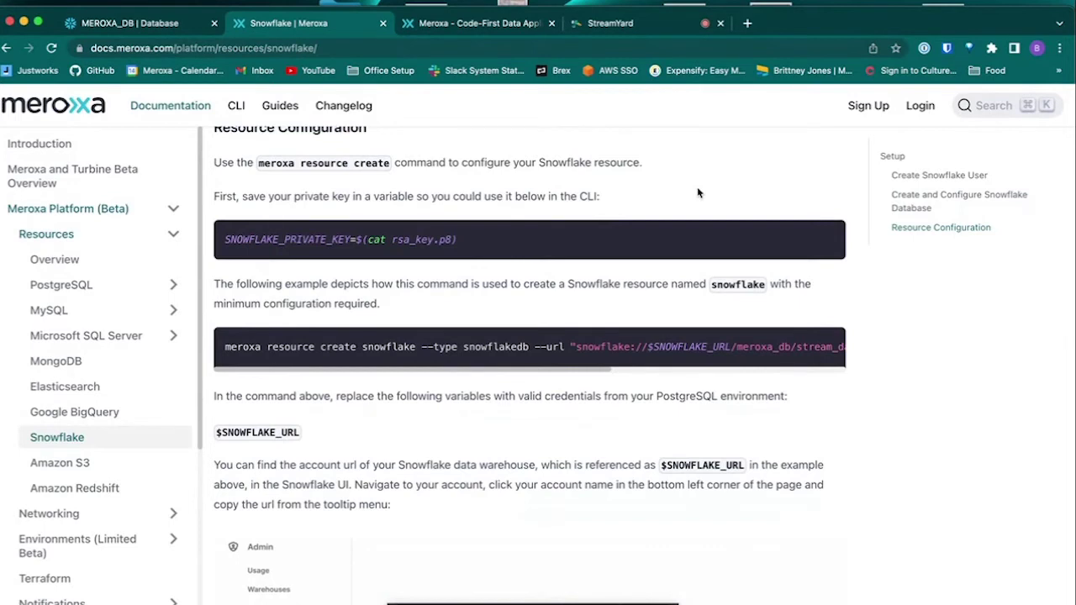
mouse_move(778, 244)
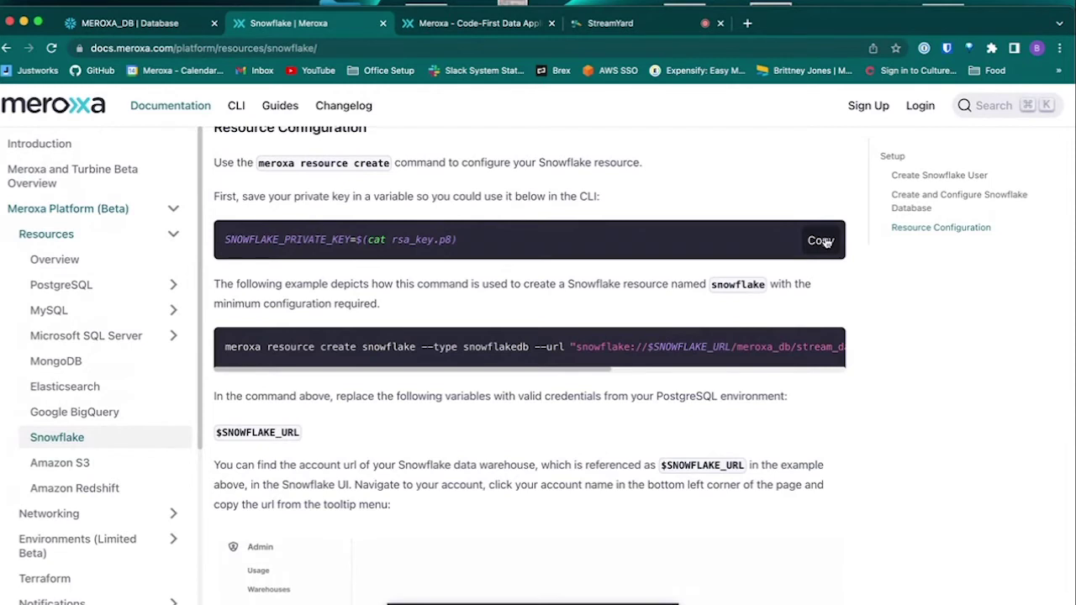
click(827, 243)
Step: Quit vim with :q and run SNOWFLAKE_PRIVATE_KEY=$(cat rsa_key.p8) at the shell prompt
key(super+Tab)
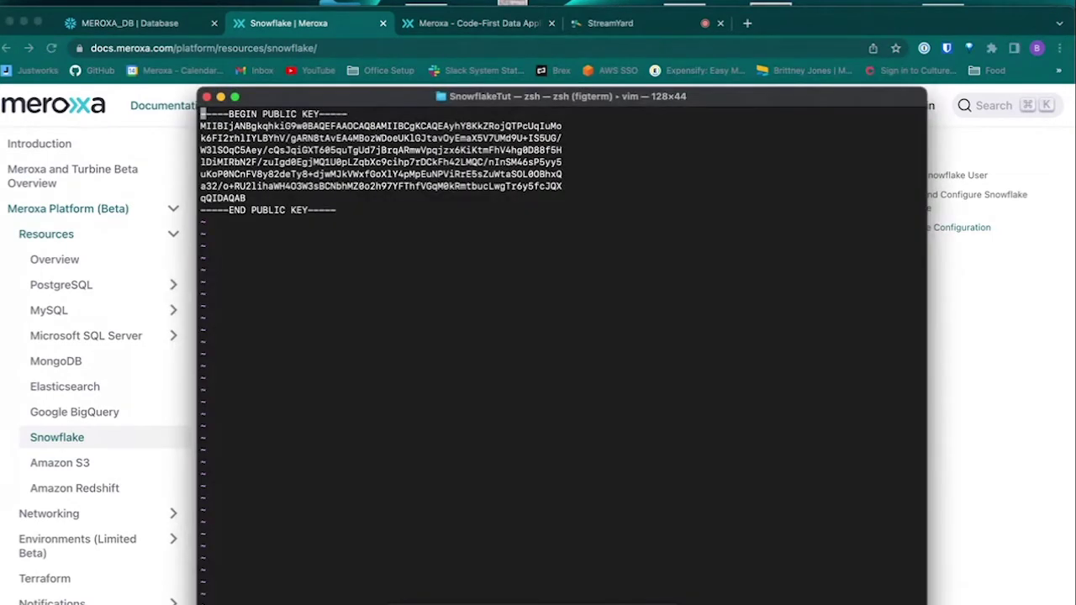
key(q)
key(colon)
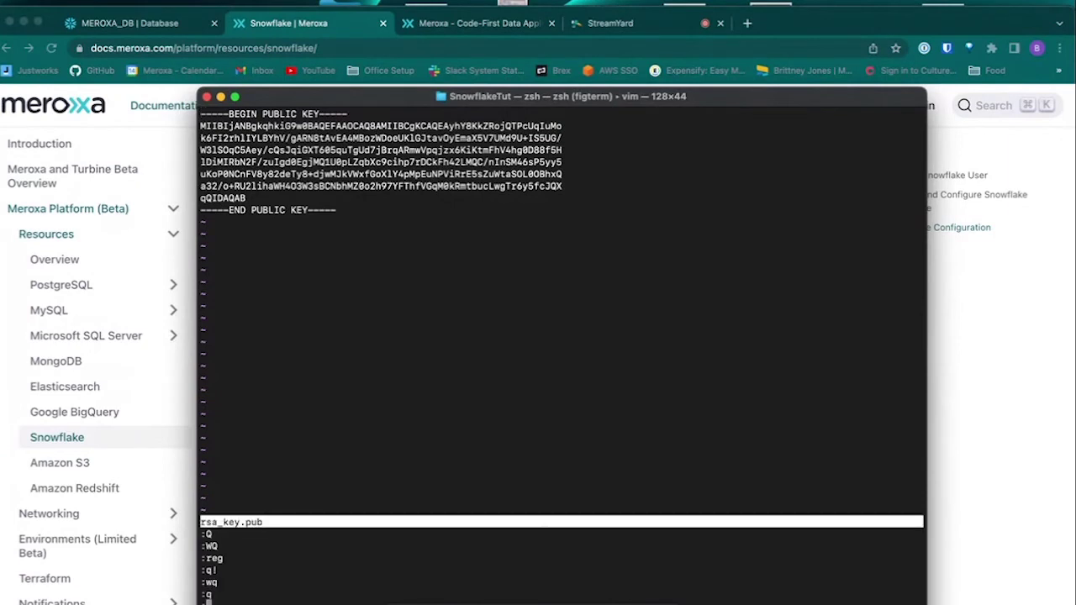
key(ctrl+c)
text(:q)
key(Return)
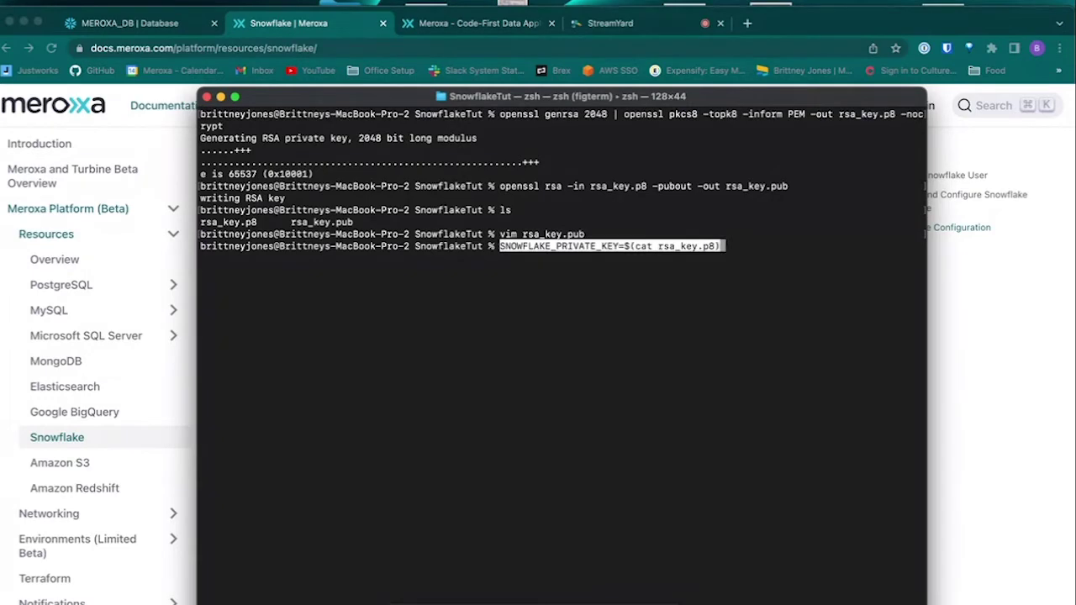
key(Return)
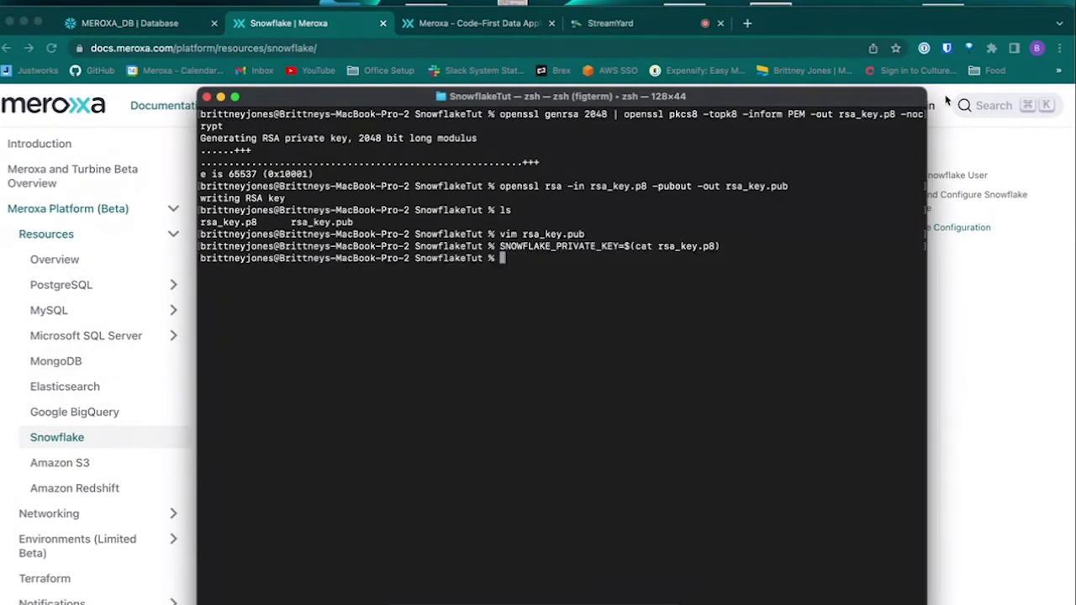
click(950, 114)
Step: Paste the docs' meroxa resource create snowflake example command into Terminal
scroll(638, 354, down, 3)
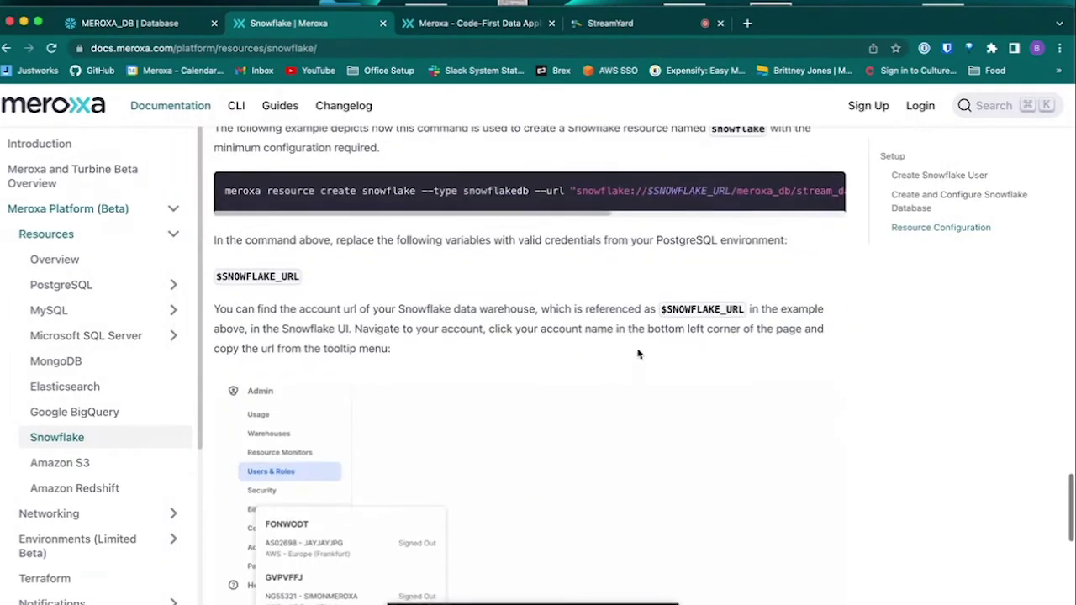
scroll(696, 233, up, 1)
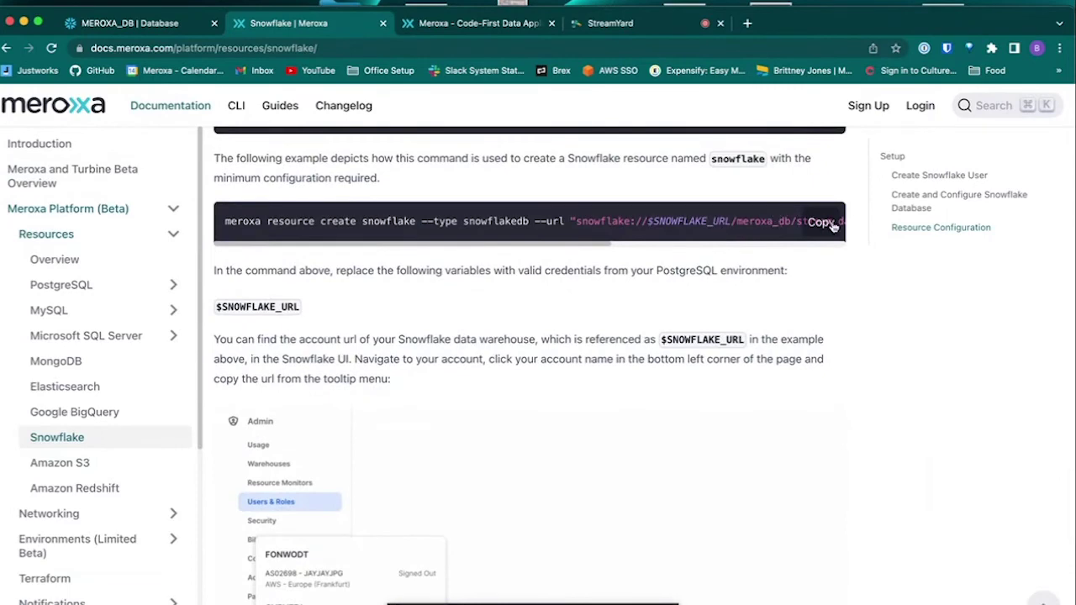
click(830, 224)
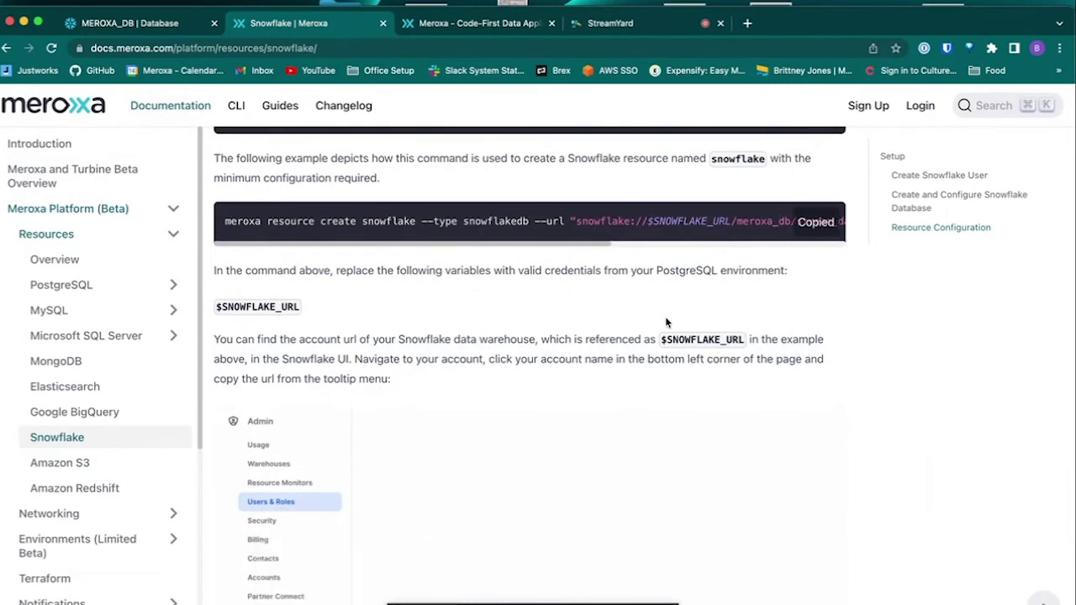
key(super+Tab)
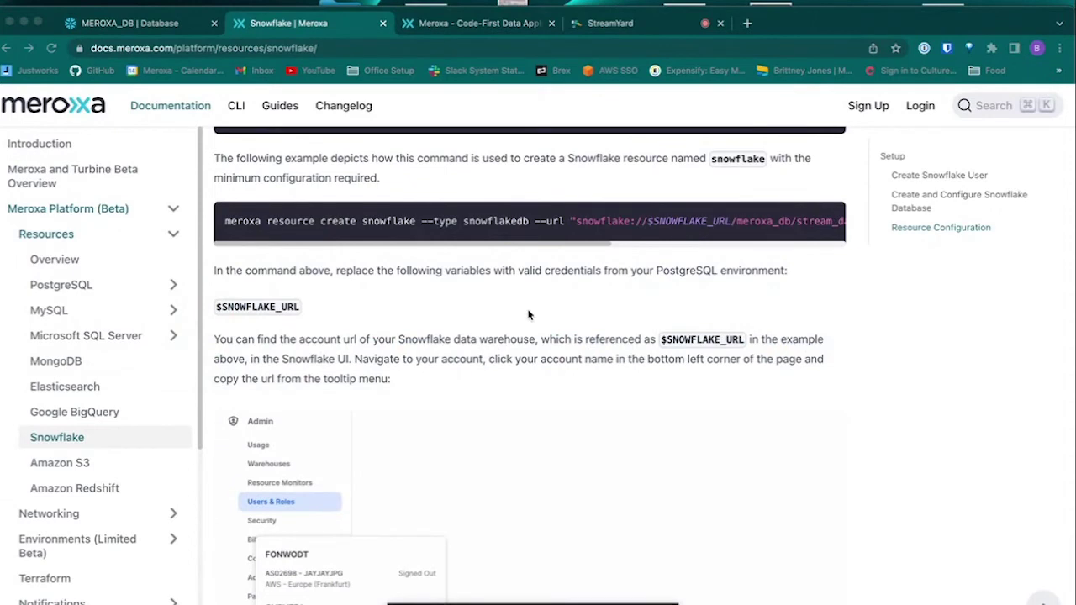
key(super+Tab)
key(super+v)
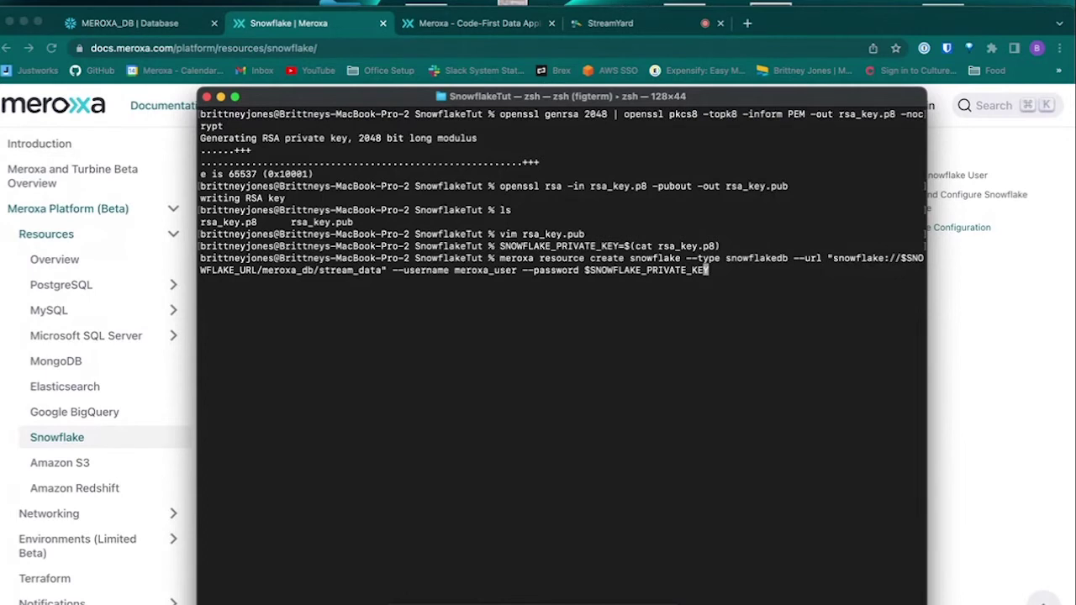
Step: Delete most of the $SNOWFLAKE_URL placeholder from the command's URL argument
key(alt+Left)
key(alt+Left)
key(alt+Left)
key(alt+Left)
key(alt+Left)
key(alt+Left)
key(alt+Left)
key(alt+Right)
key(alt+Right)
key(alt+Right)
key(alt+Right)
key(alt+Right)
key(alt+Right)
key(Left)
key(Left)
key(Left)
key(Left)
key(Left)
key(Left)
key(Left)
key(Left)
key(Left)
key(Left)
key(Left)
key(Left)
key(Left)
key(Left)
key(Left)
key(Left)
key(Left)
key(Left)
key(Left)
key(Left)
key(Left)
key(Left)
key(Left)
key(Left)
key(BackSpace)
key(BackSpace)
key(BackSpace)
key(BackSpace)
key(BackSpace)
key(BackSpace)
key(BackSpace)
key(BackSpace)
key(BackSpace)
key(BackSpace)
key(BackSpace)
key(BackSpace)
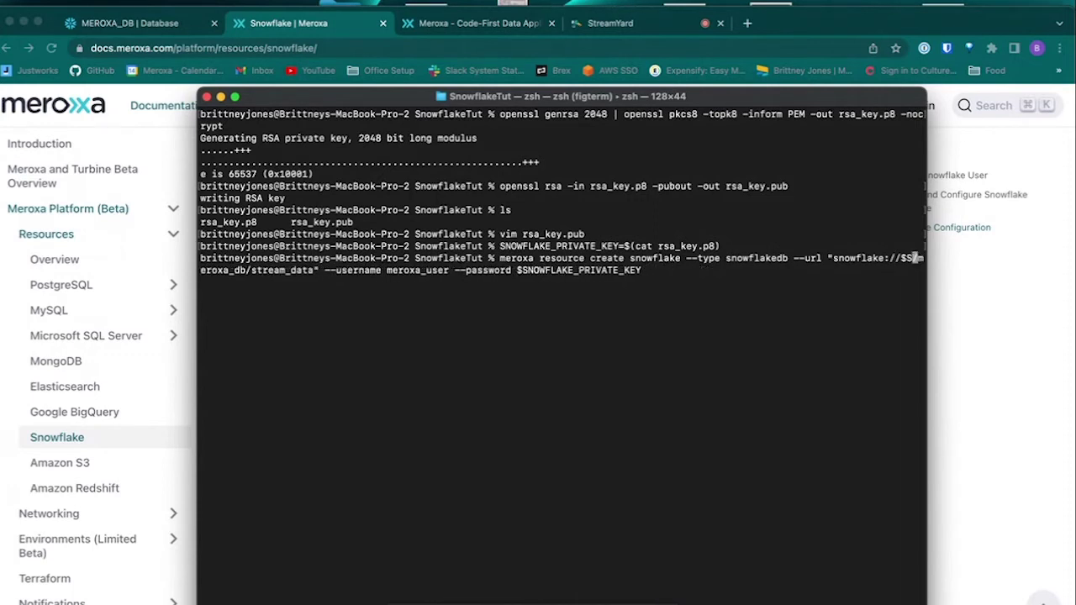
click(100, 12)
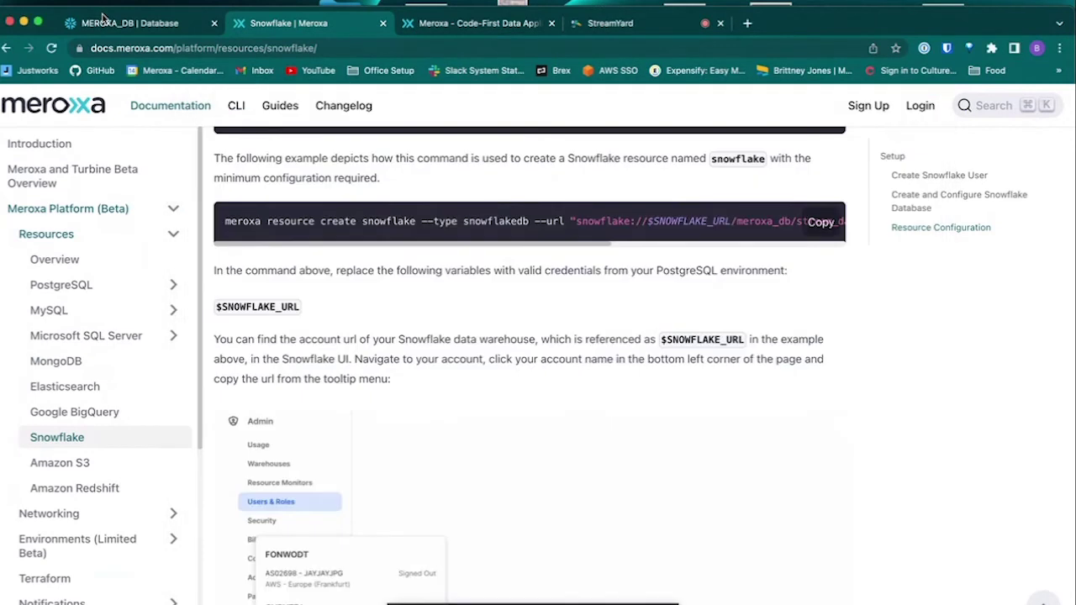
Step: Copy the account URL from the Snowflake account details panel at bottom-left
click(101, 17)
scroll(107, 599, down, 1)
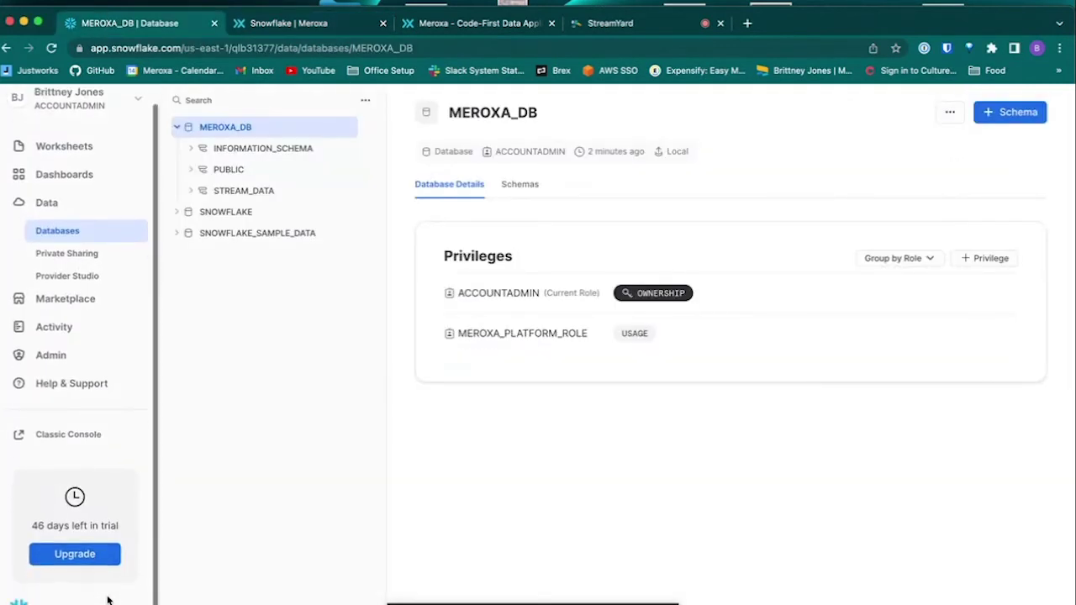
click(92, 600)
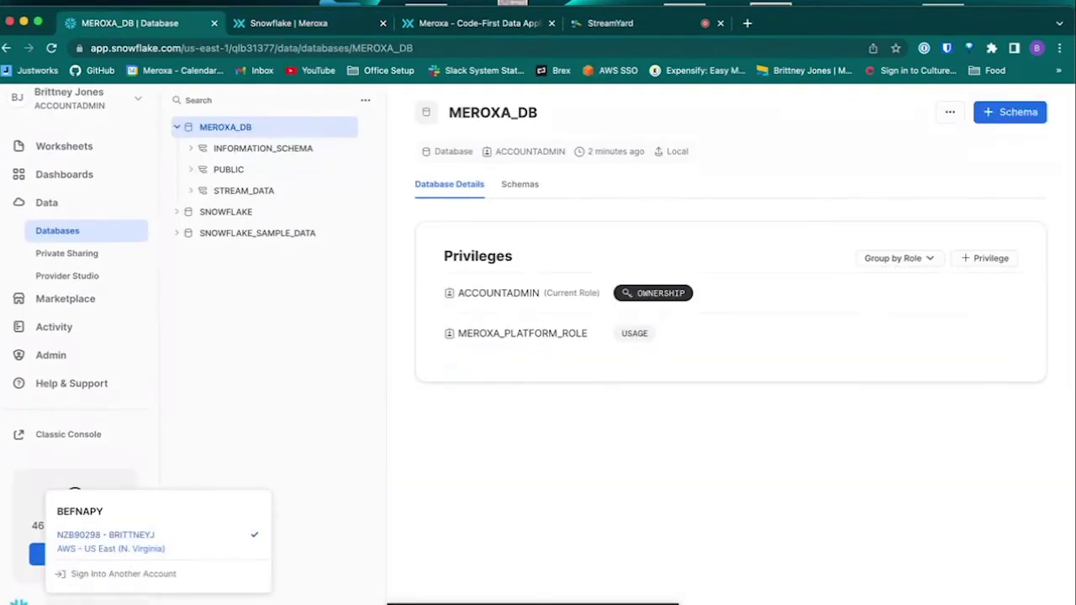
mouse_move(231, 543)
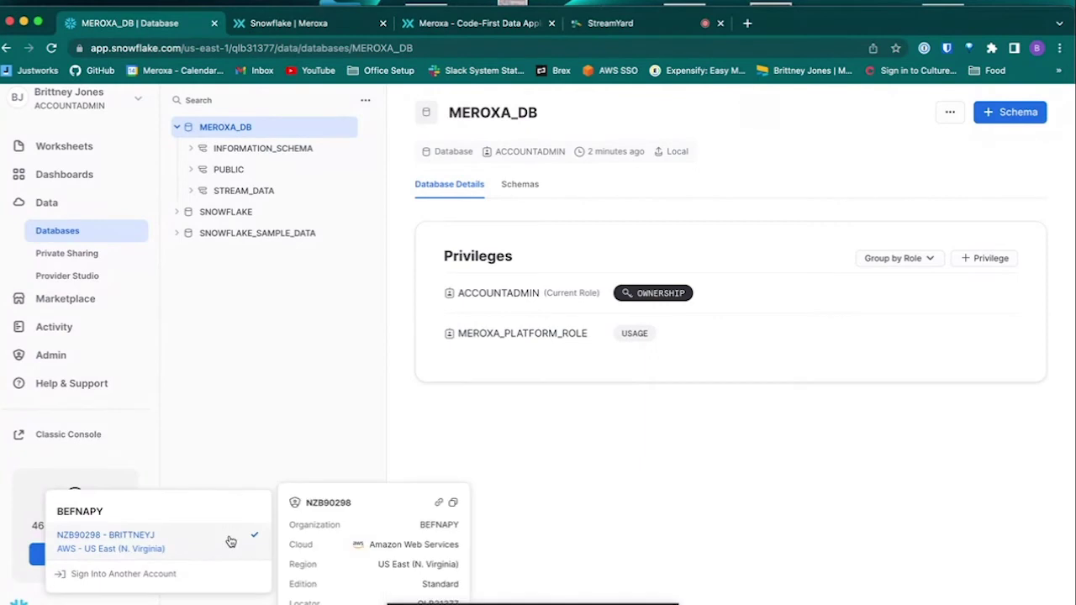
click(438, 504)
key(super+Tab)
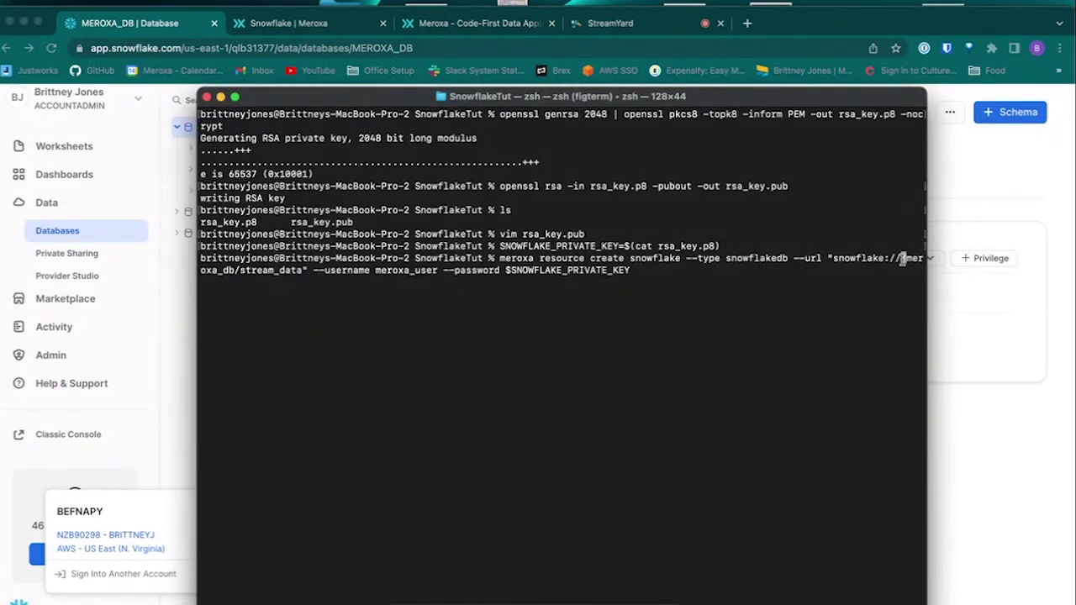
key(super+v)
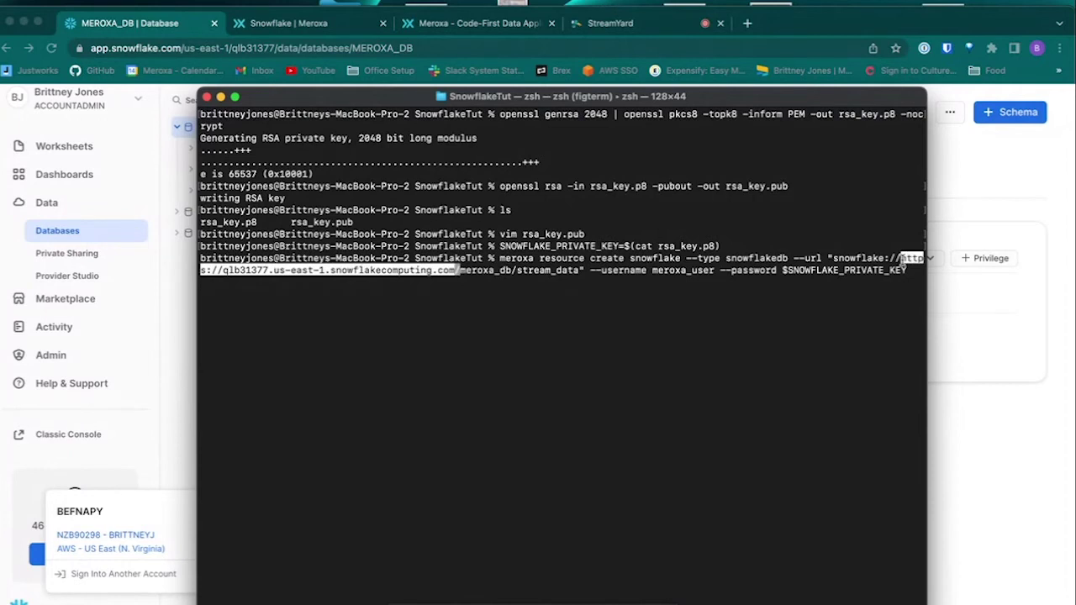
key(Left)
key(Left)
key(Left)
key(Left)
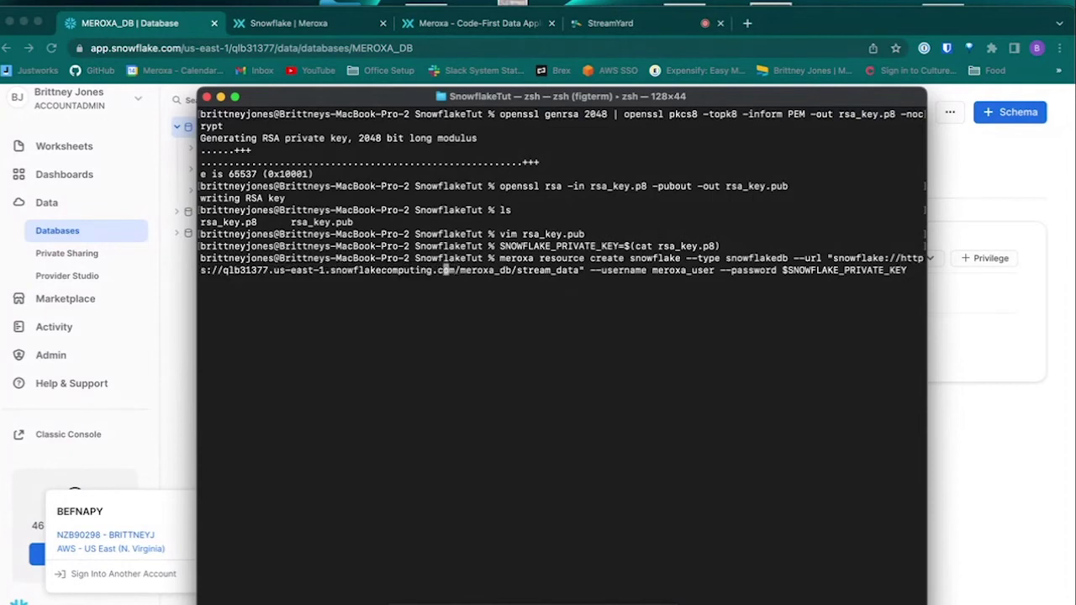
click(214, 270)
key(BackSpace)
key(BackSpace)
key(BackSpace)
key(BackSpace)
key(BackSpace)
key(BackSpace)
key(BackSpace)
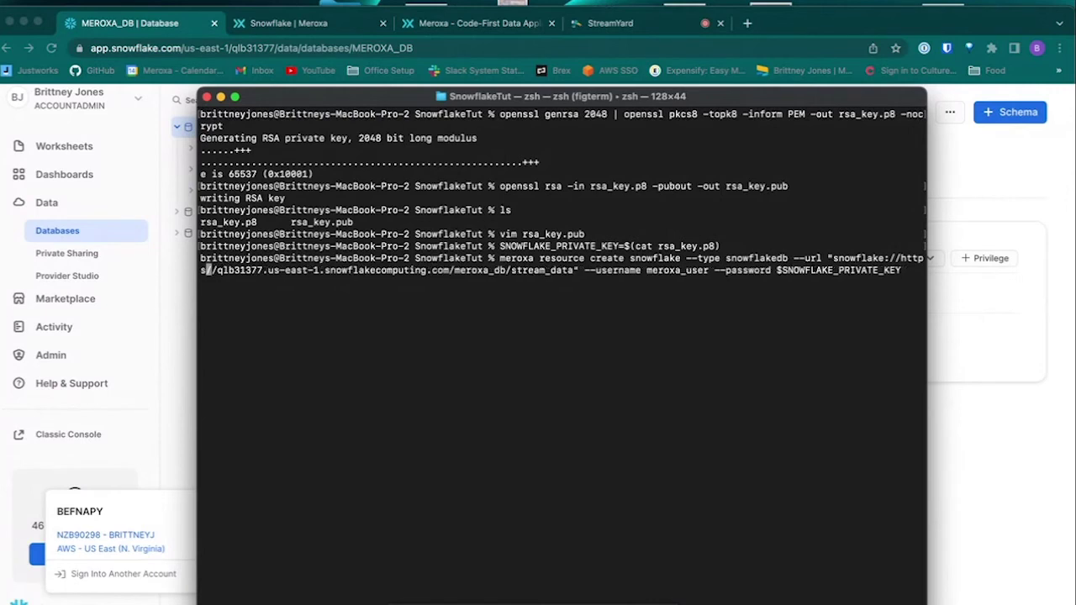
key(BackSpace)
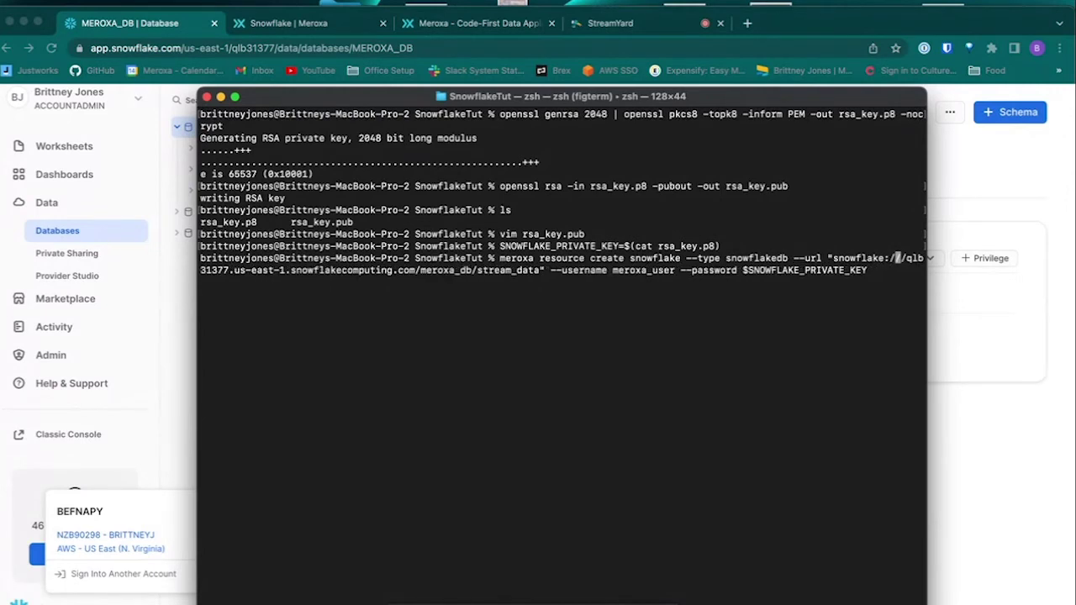
key(BackSpace)
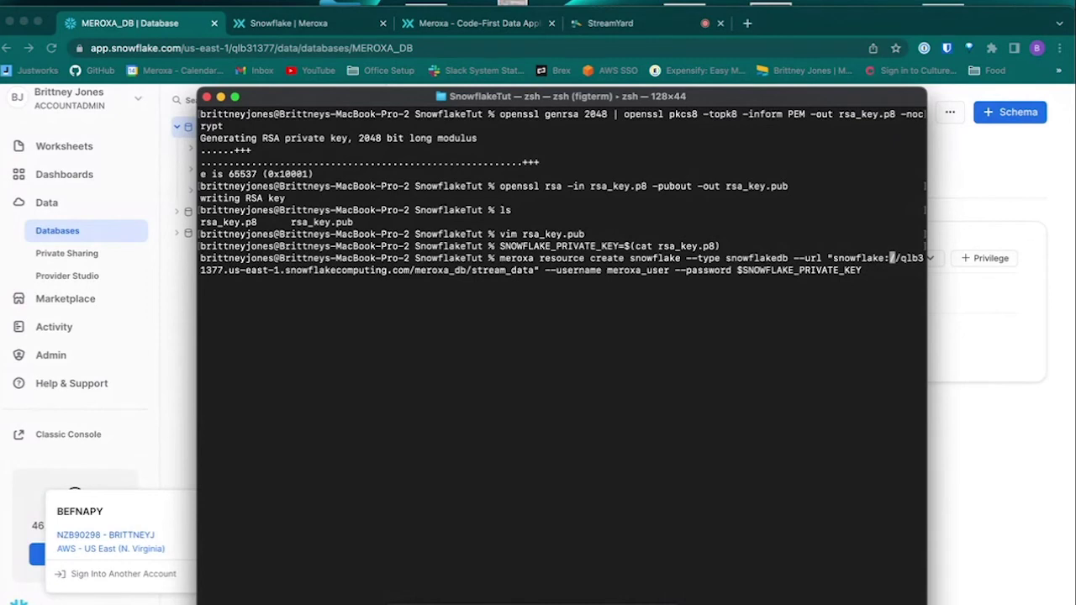
key(Return)
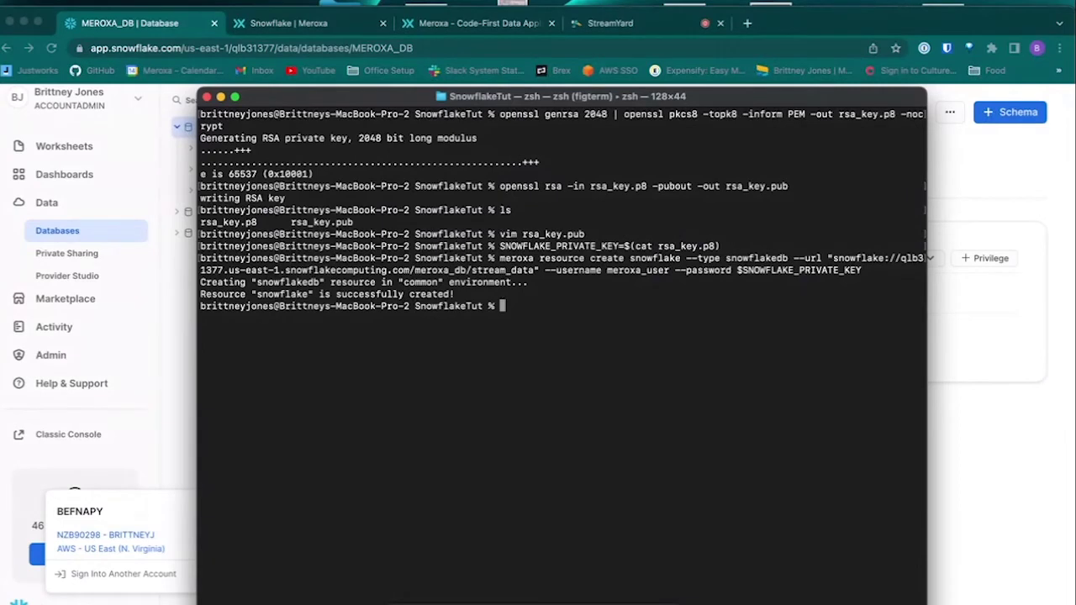
text(meroxa re)
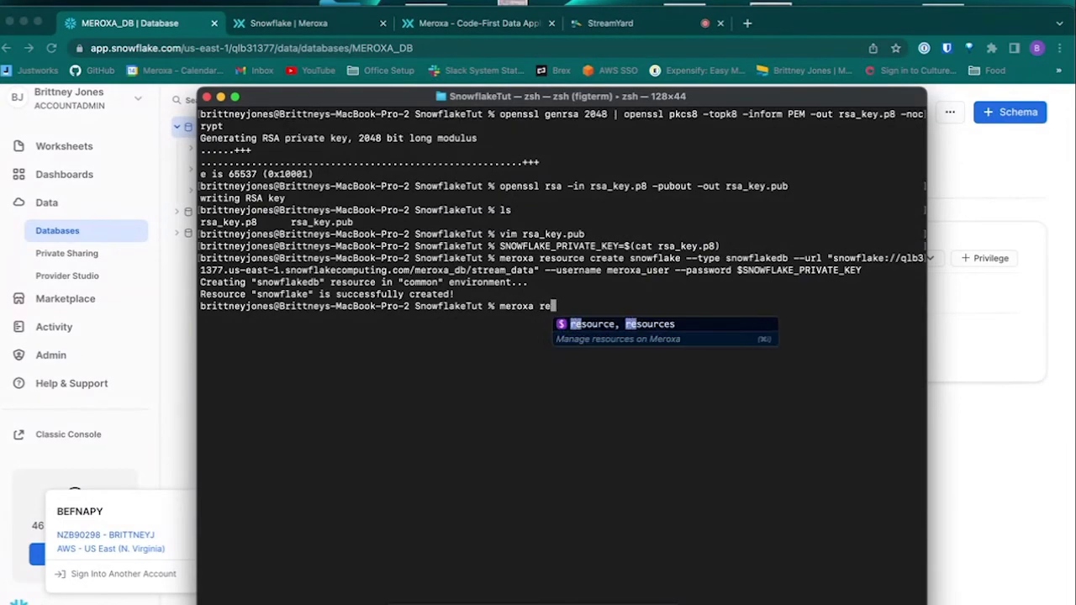
text(source ls)
Step: Run meroxa resource ls and confirm snowflake appears as snowflakedb, state ready
key(Return)
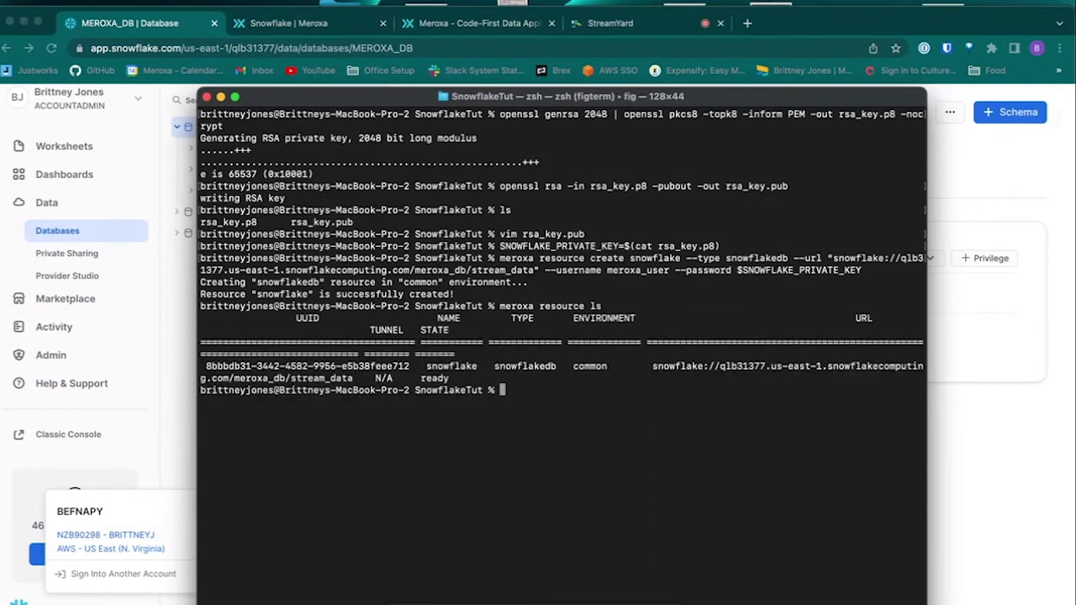
double_click(461, 366)
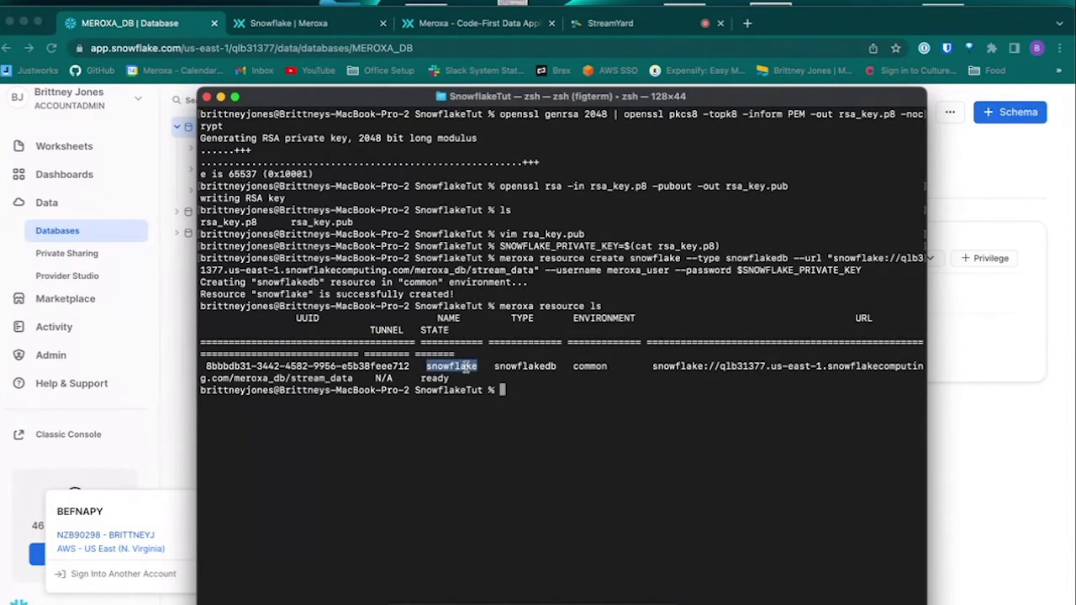
click(560, 389)
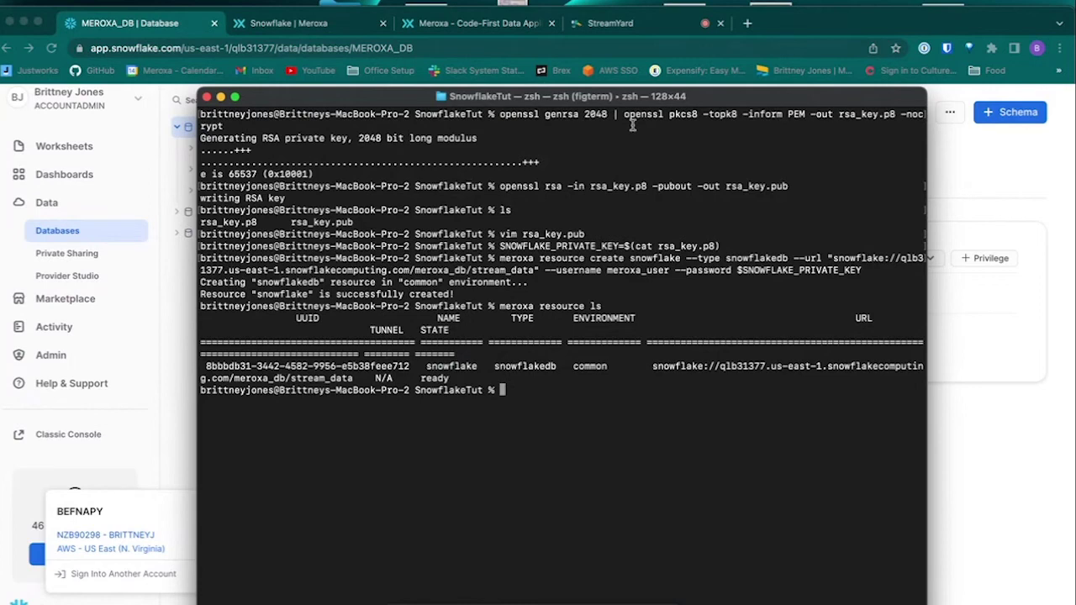
Step: Log in to the Meroxa dashboard with Google, open Resources, and begin Add a Resource
click(496, 23)
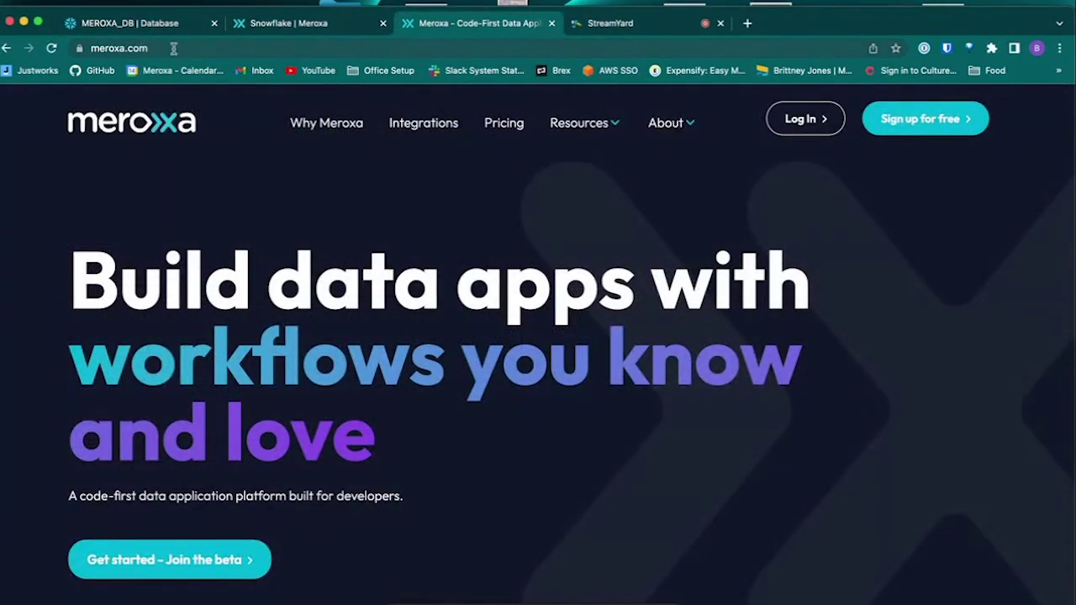
click(804, 121)
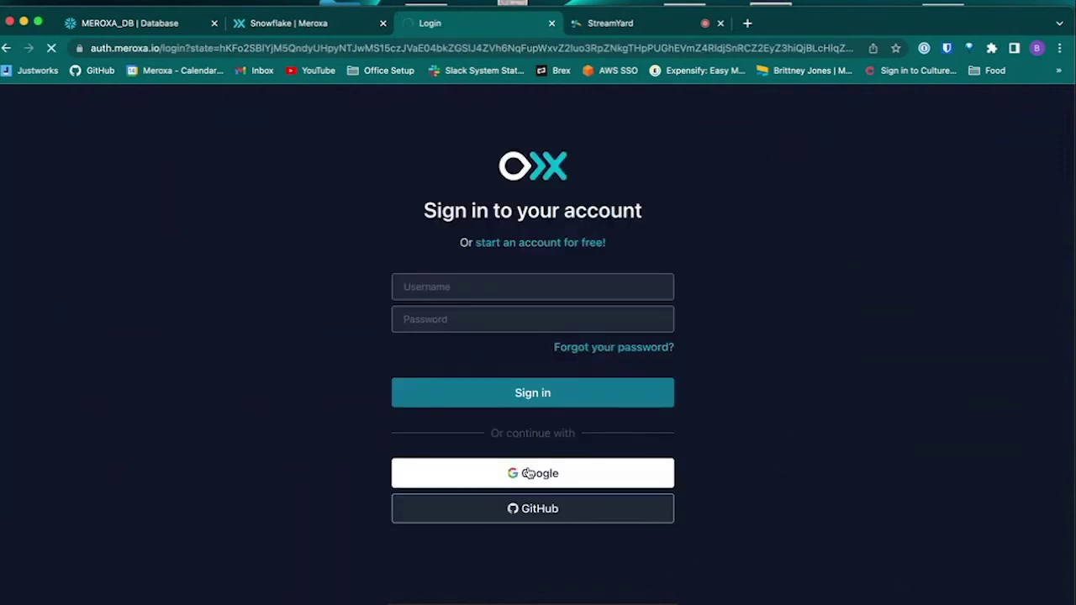
click(529, 473)
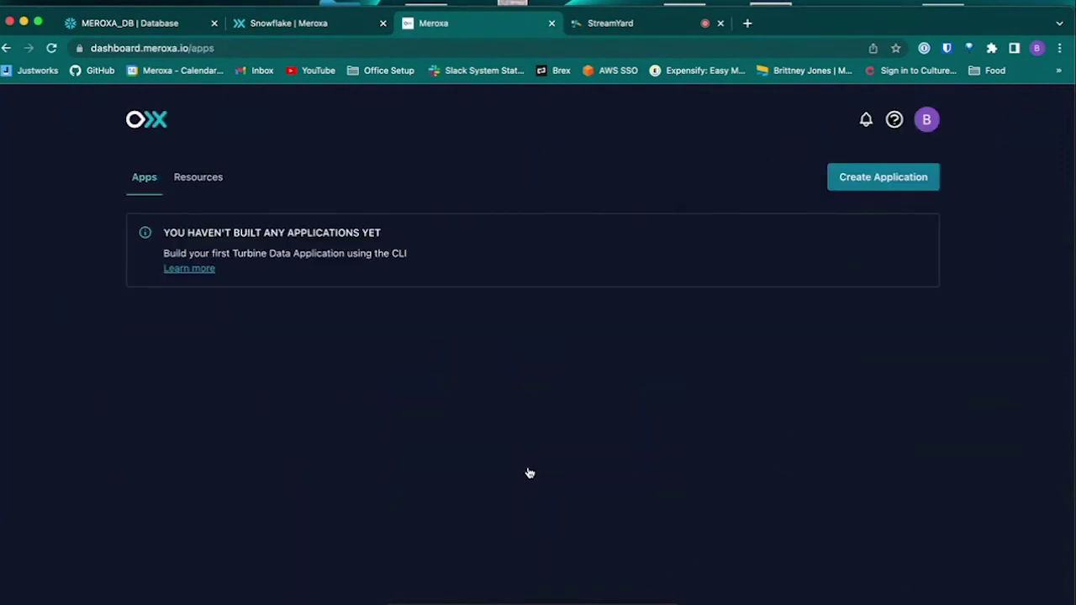
click(192, 179)
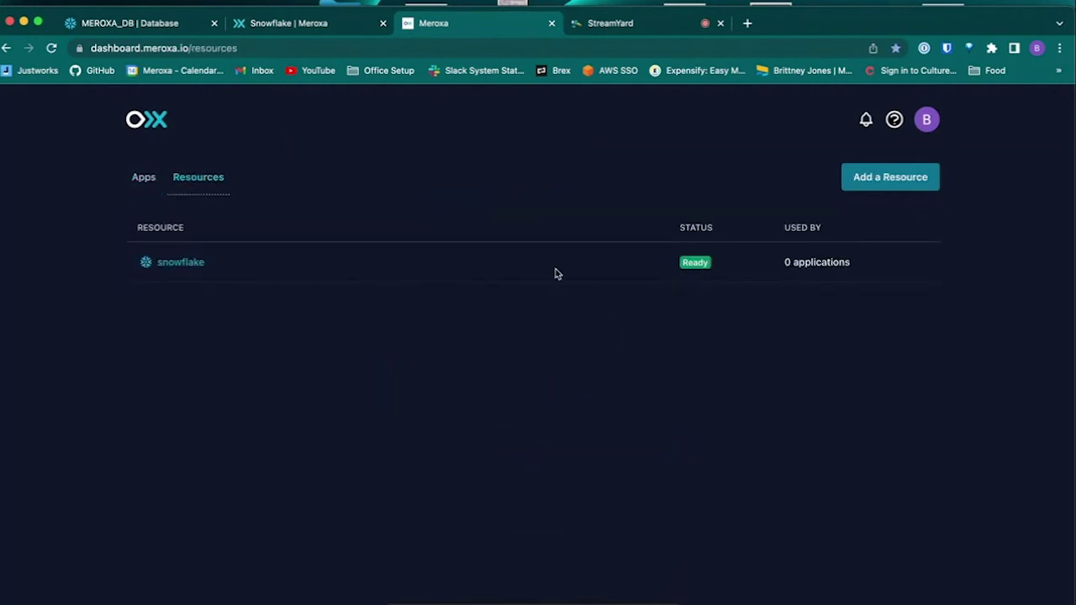
click(880, 179)
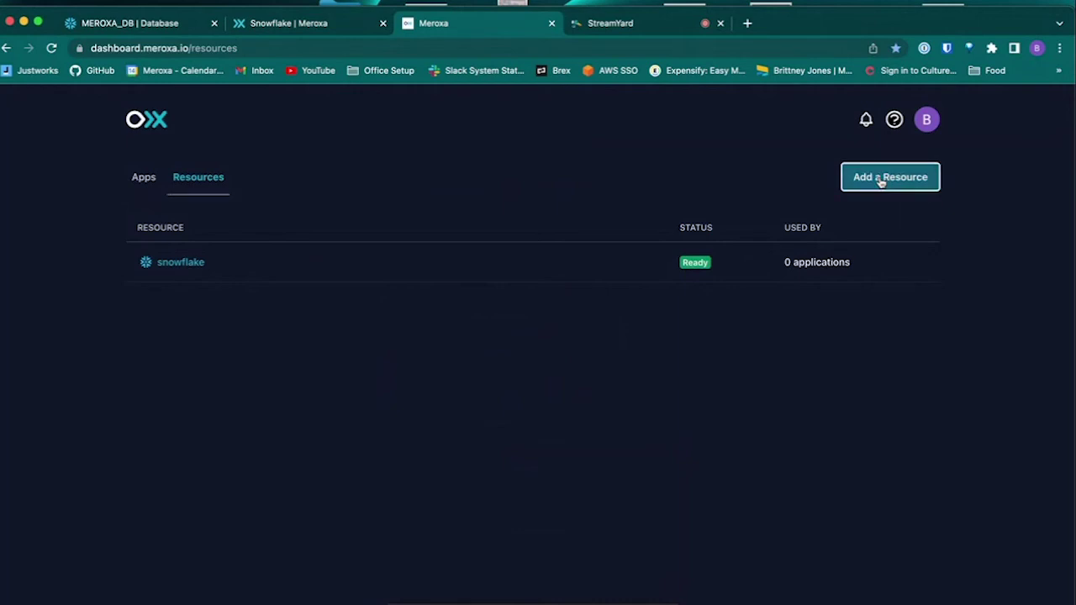
click(281, 338)
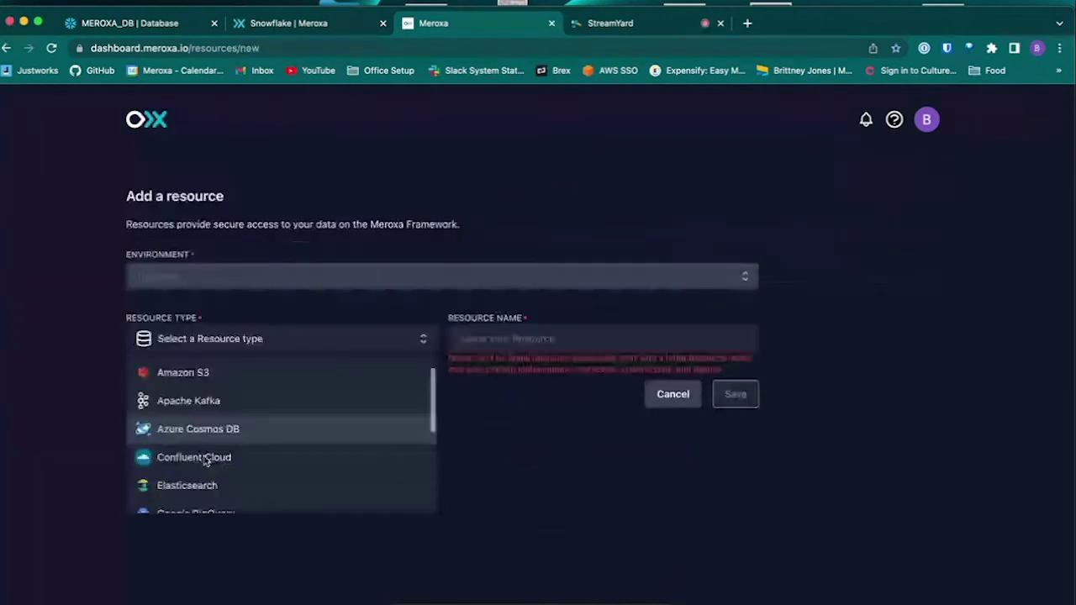
Step: Choose Snowflake as the resource type and enter 'snow' as the resource name
scroll(211, 454, down, 5)
click(210, 464)
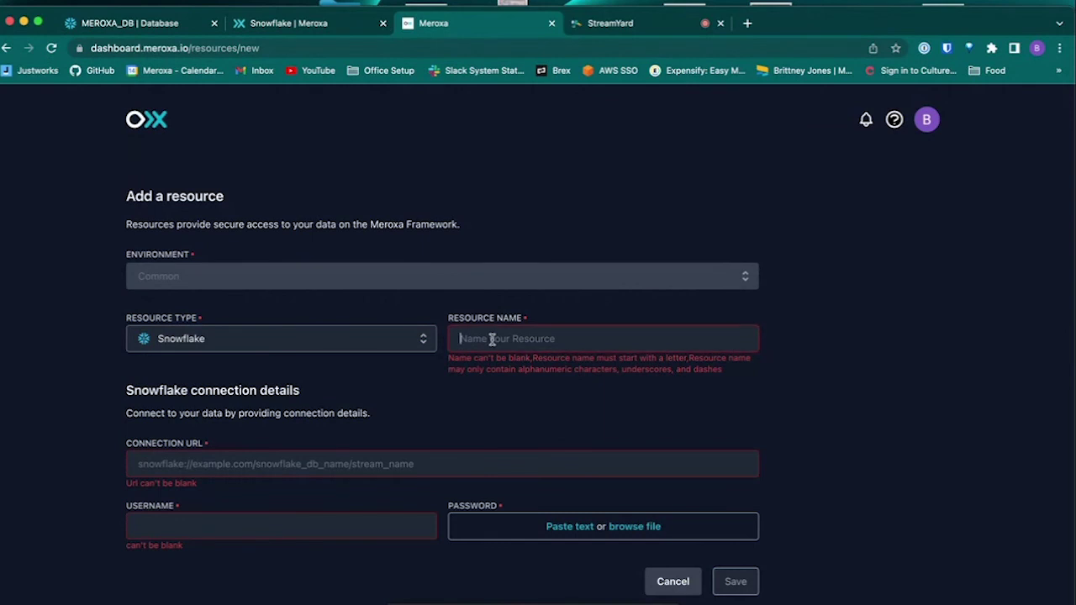
click(542, 339)
text(snow)
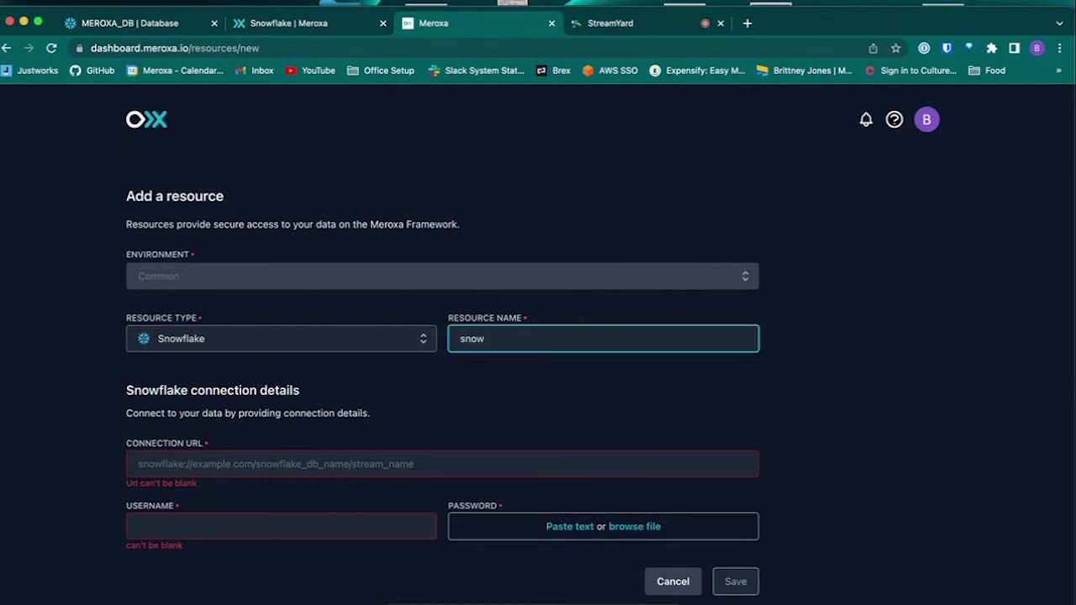
click(282, 456)
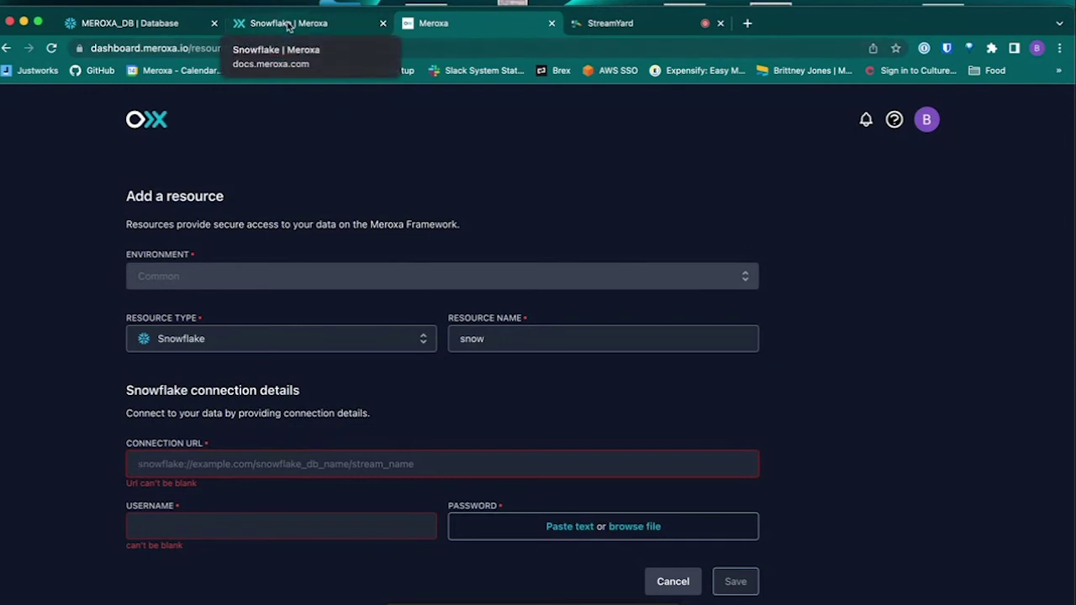
click(178, 24)
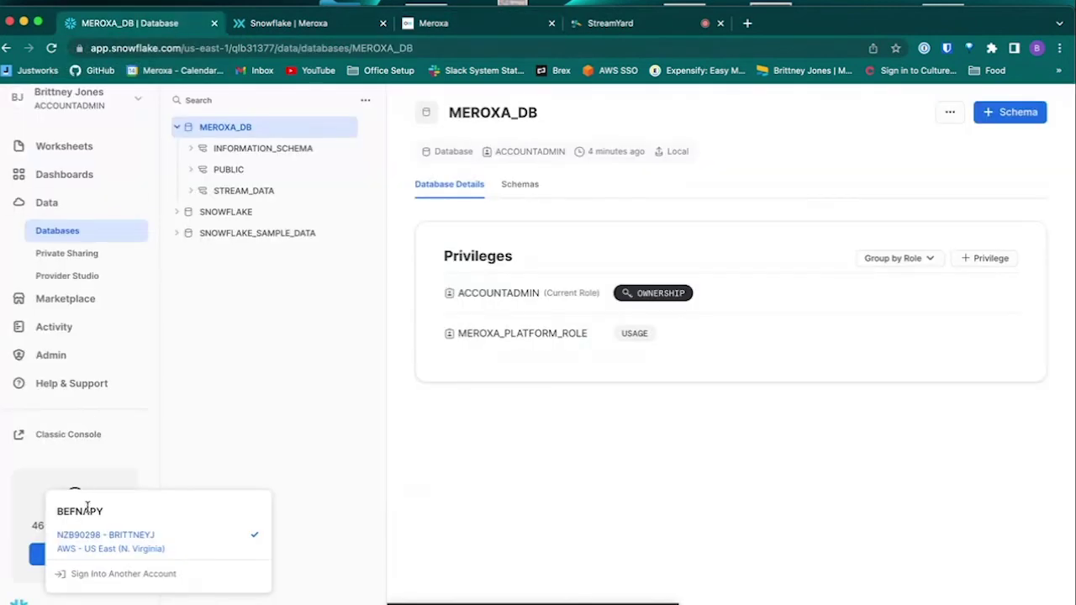
mouse_move(168, 541)
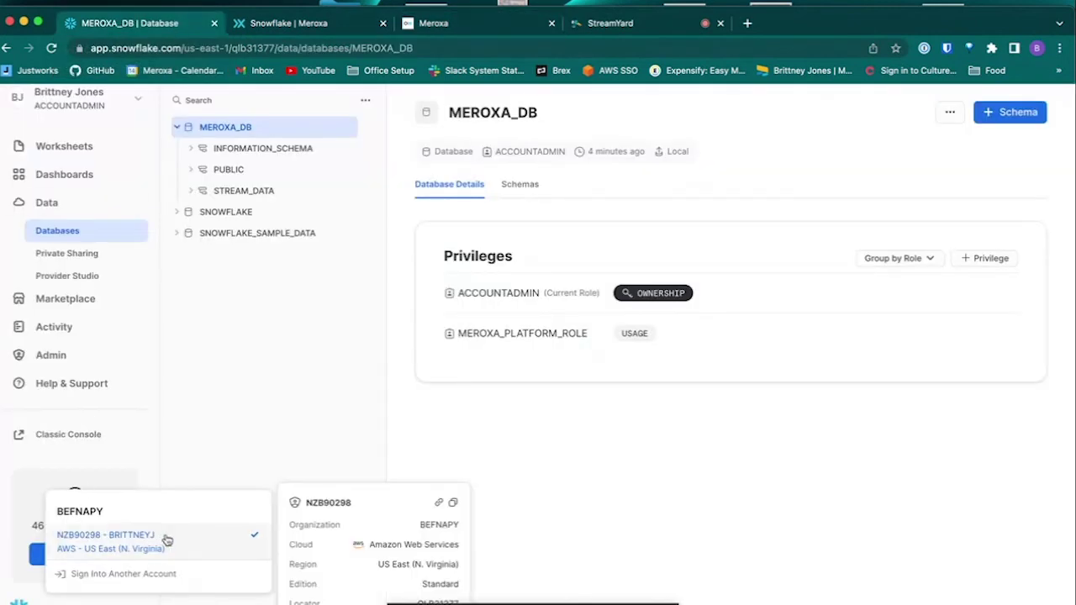
click(438, 504)
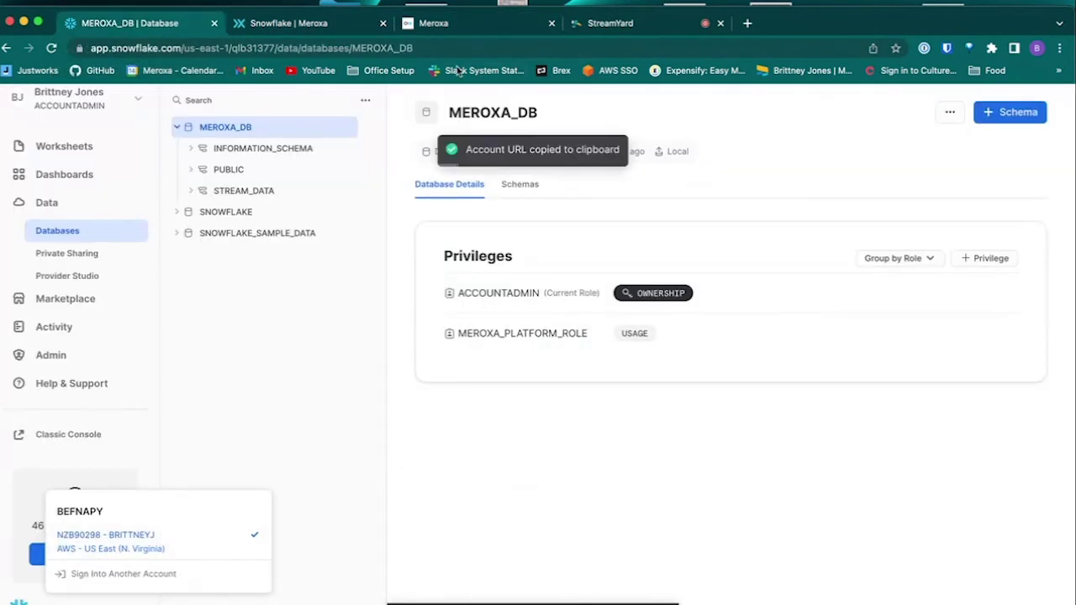
click(316, 24)
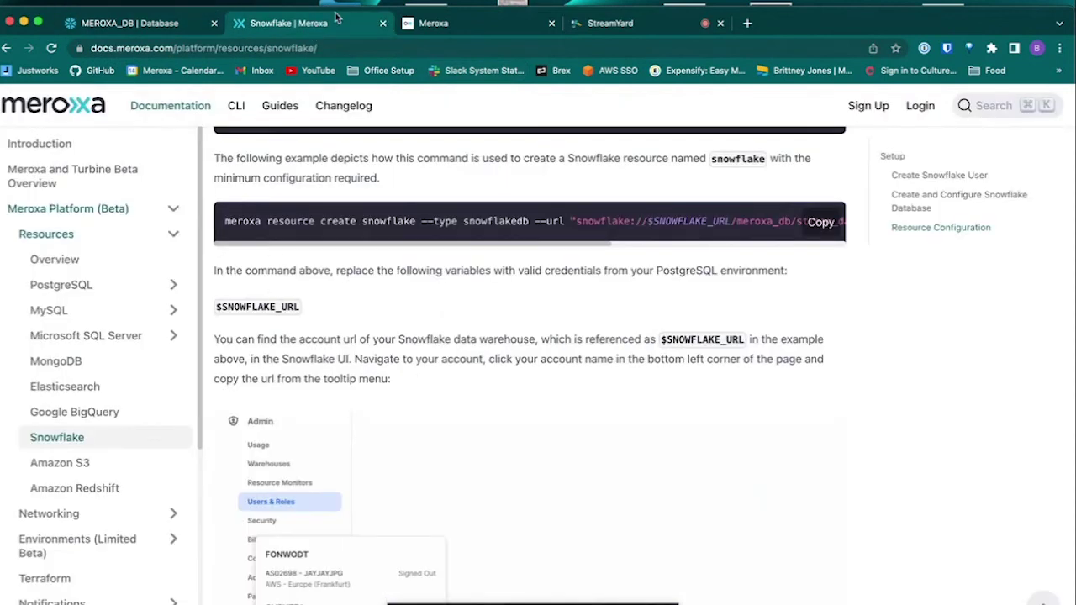
click(433, 23)
click(253, 456)
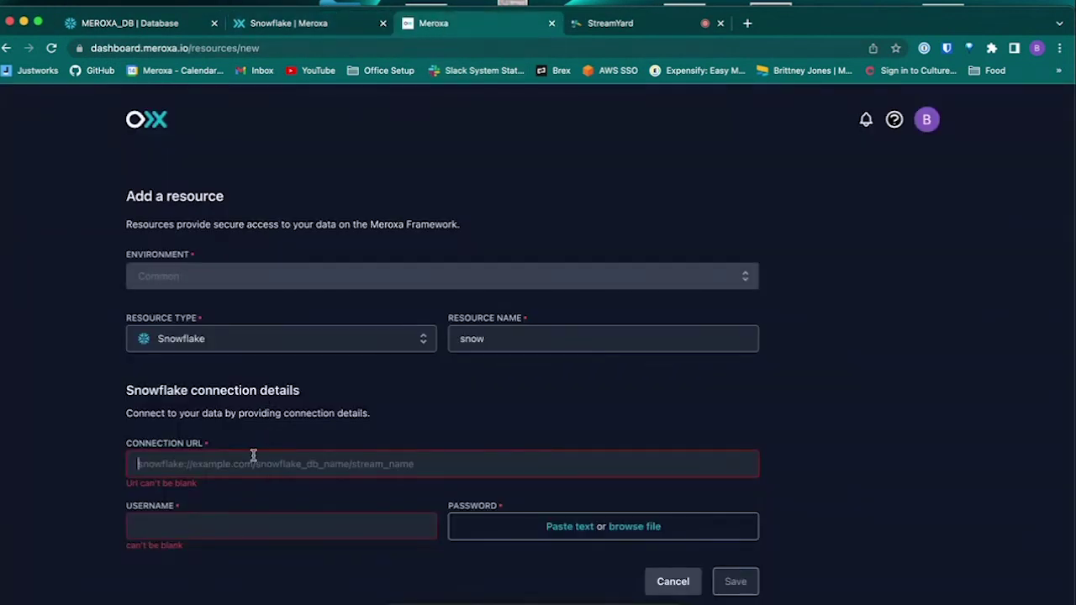
key(ctrl+v)
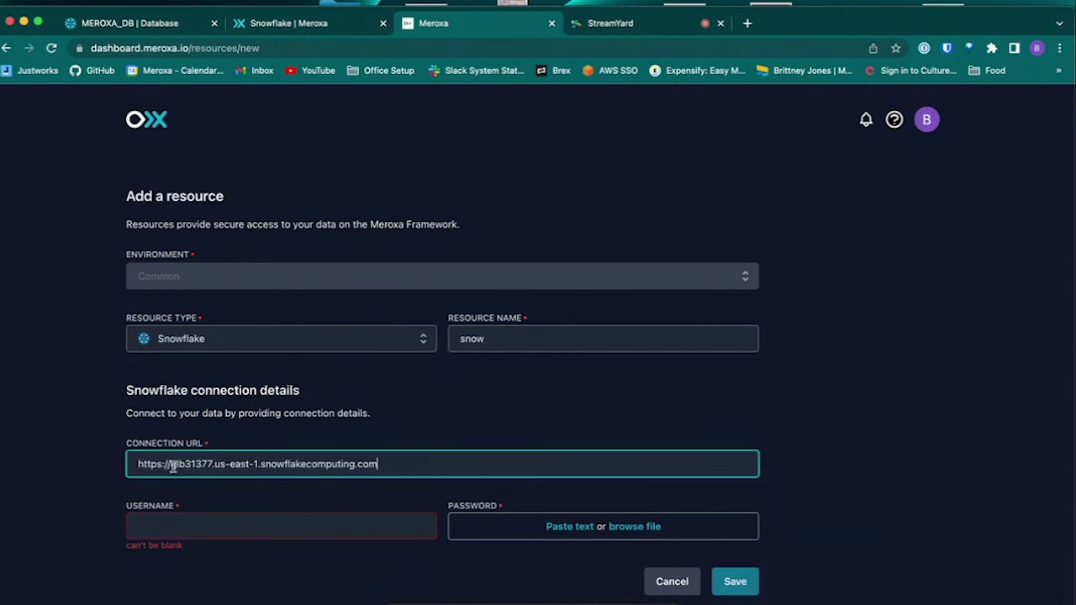
drag(172, 464, 116, 462)
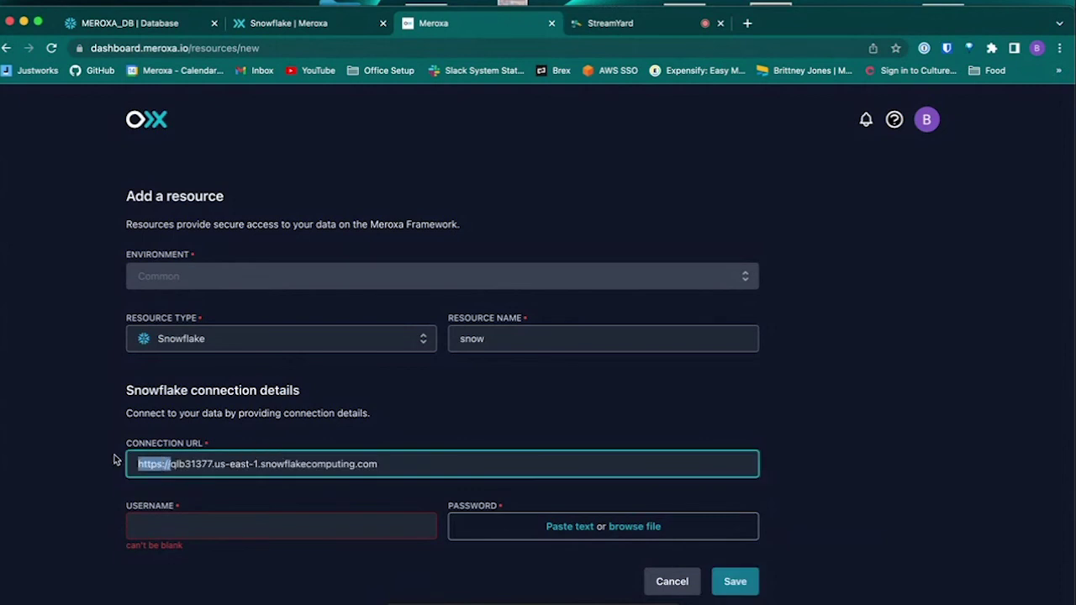
key(BackSpace)
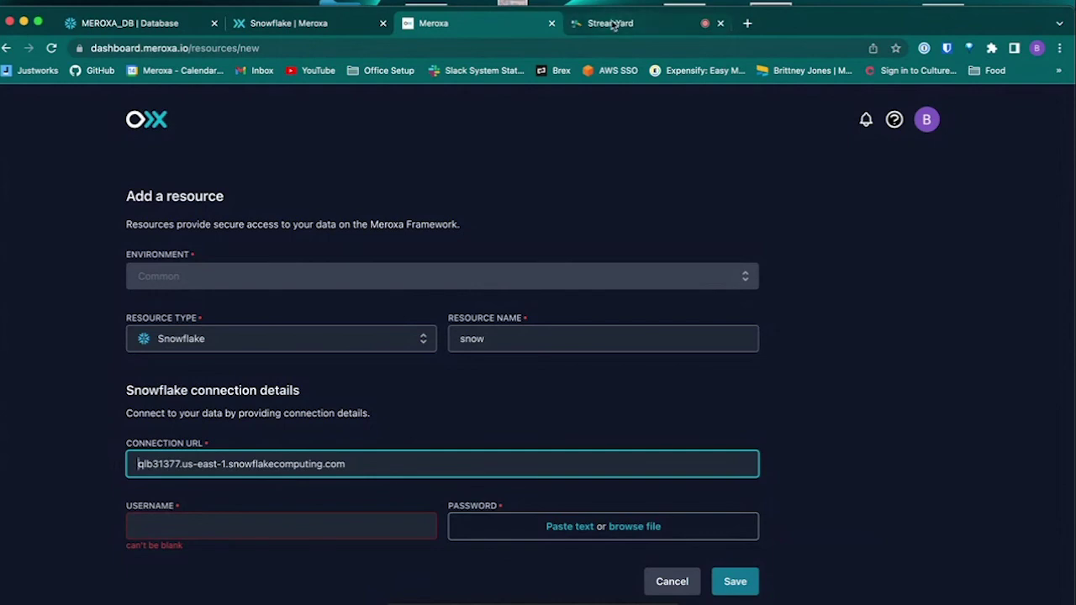
Step: Prefix the connection URL with 'snowflake://' copied from the docs example
click(345, 26)
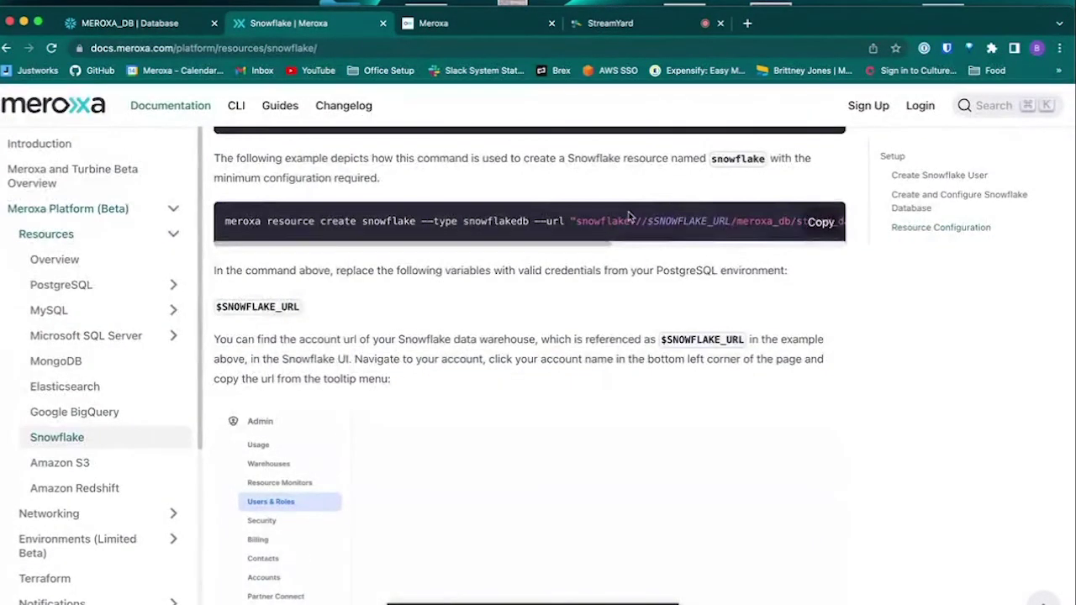
drag(645, 221, 577, 220)
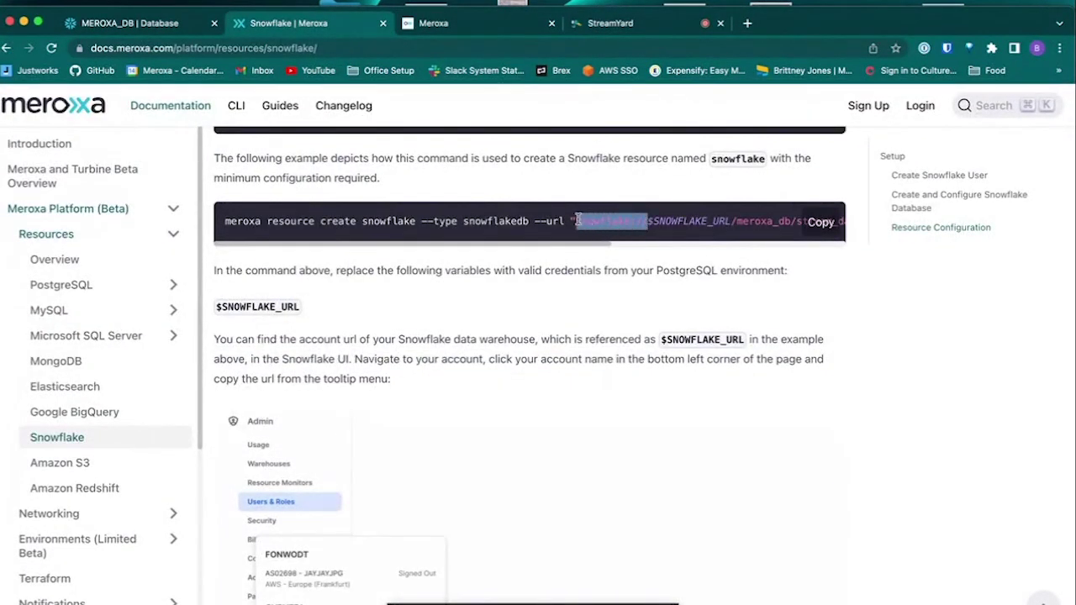
click(463, 30)
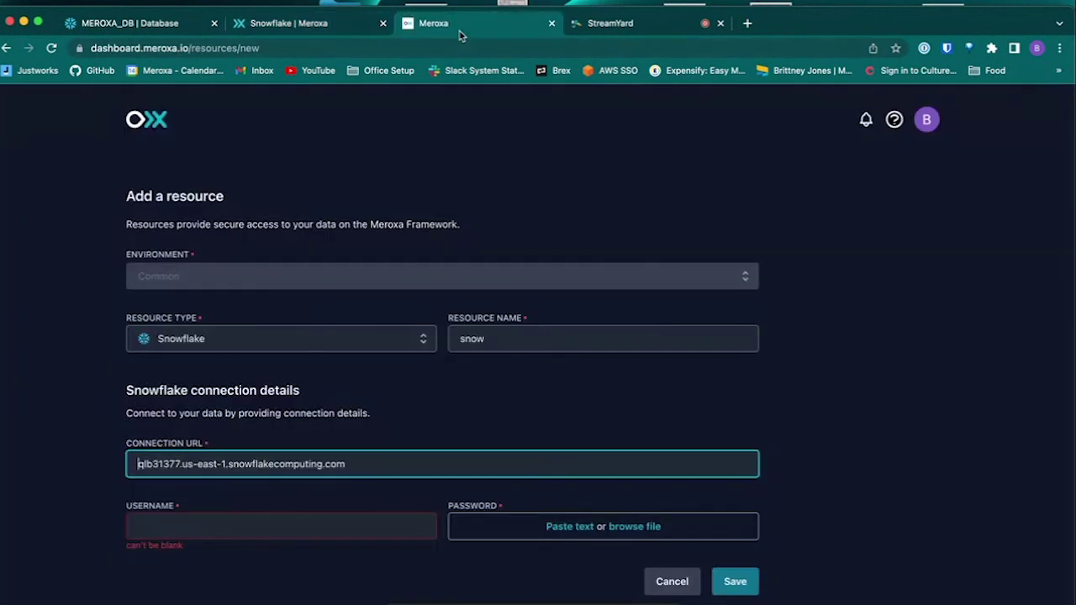
click(128, 473)
key(super+v)
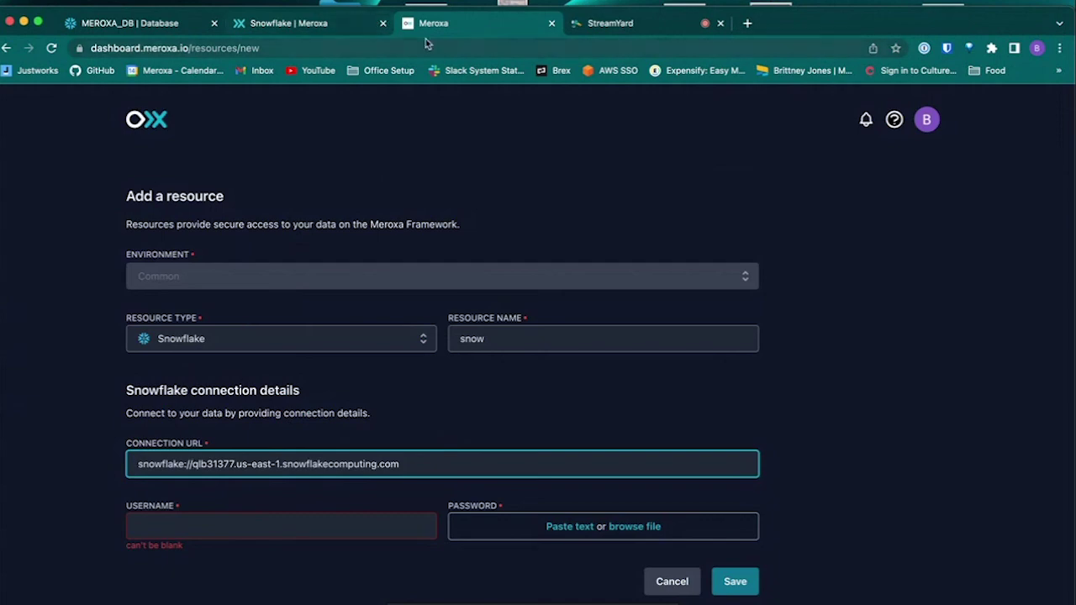
Step: Copy the '/meroxa_db/stream_data' database path from the docs example command
click(349, 30)
scroll(788, 214, right, 3)
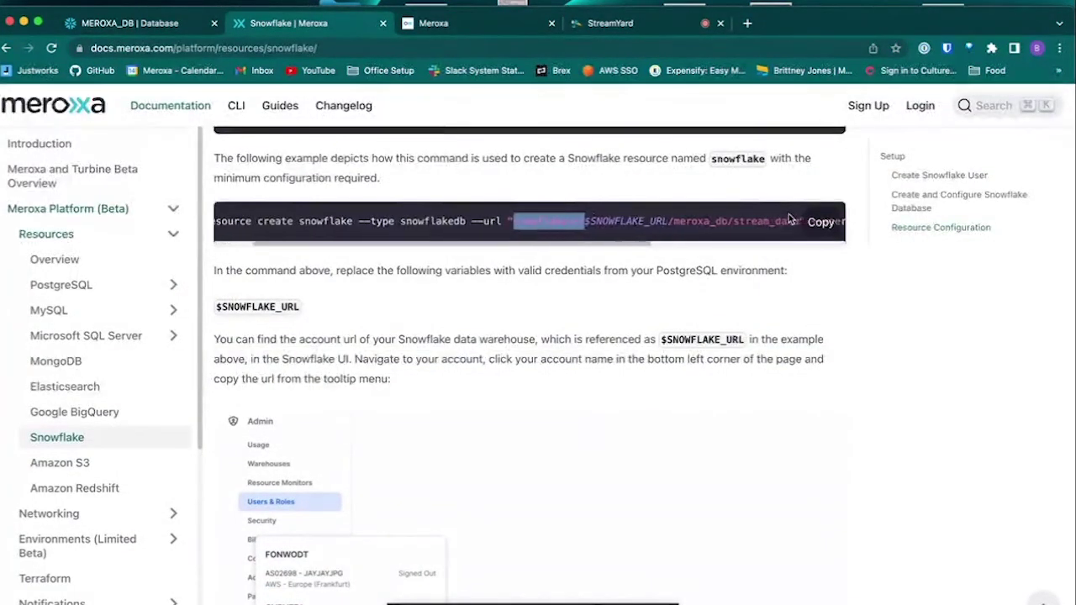
scroll(788, 213, left, 1)
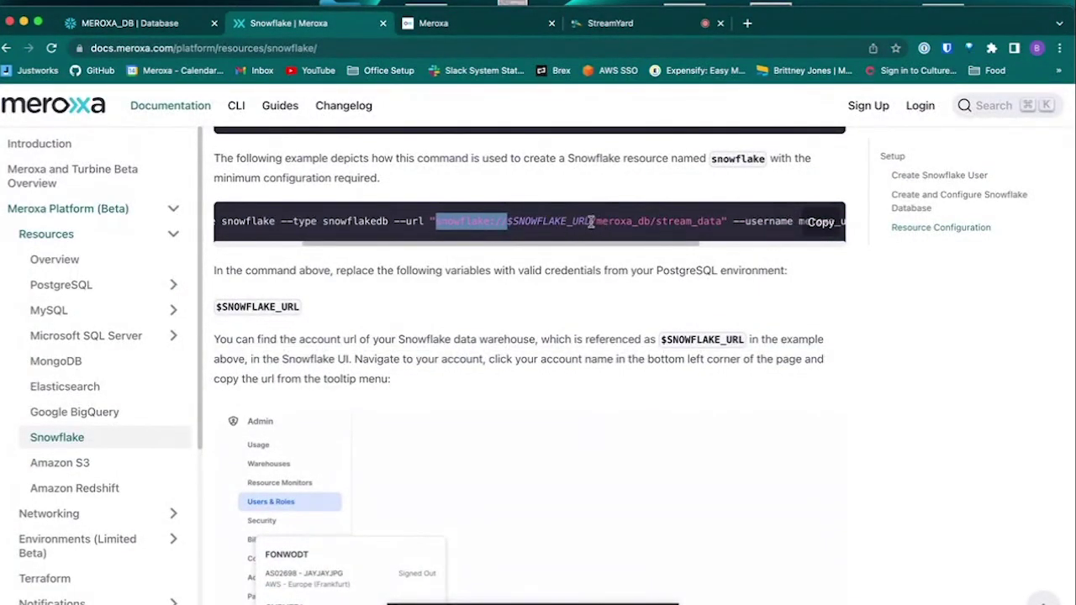
click(592, 221)
mouse_move(591, 221)
mouse_down()
mouse_move(719, 235)
mouse_move(720, 221)
mouse_move(592, 219)
mouse_up()
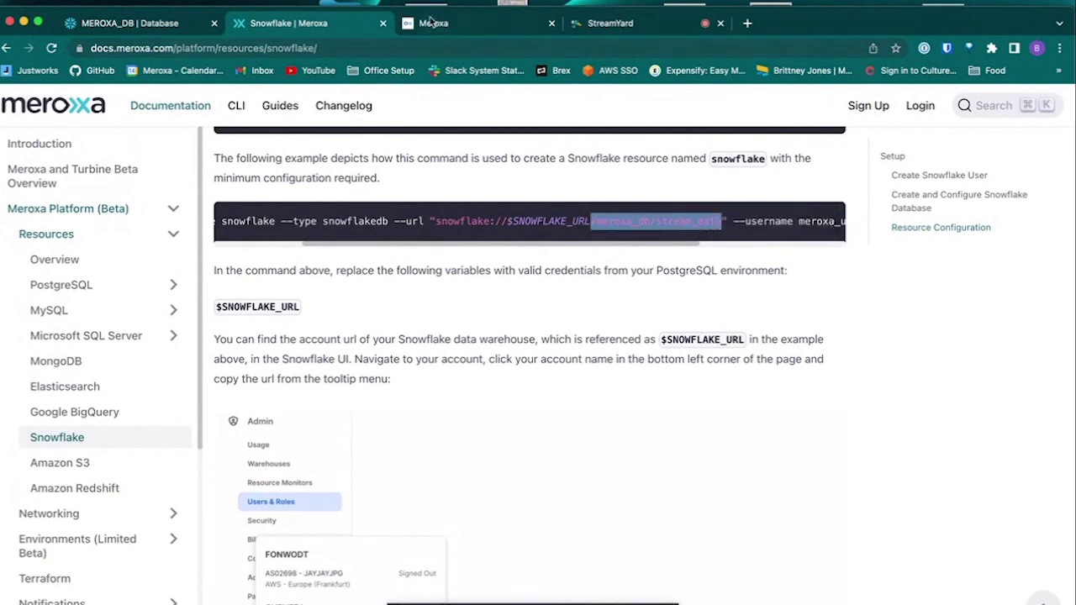
key(ctrl+Tab)
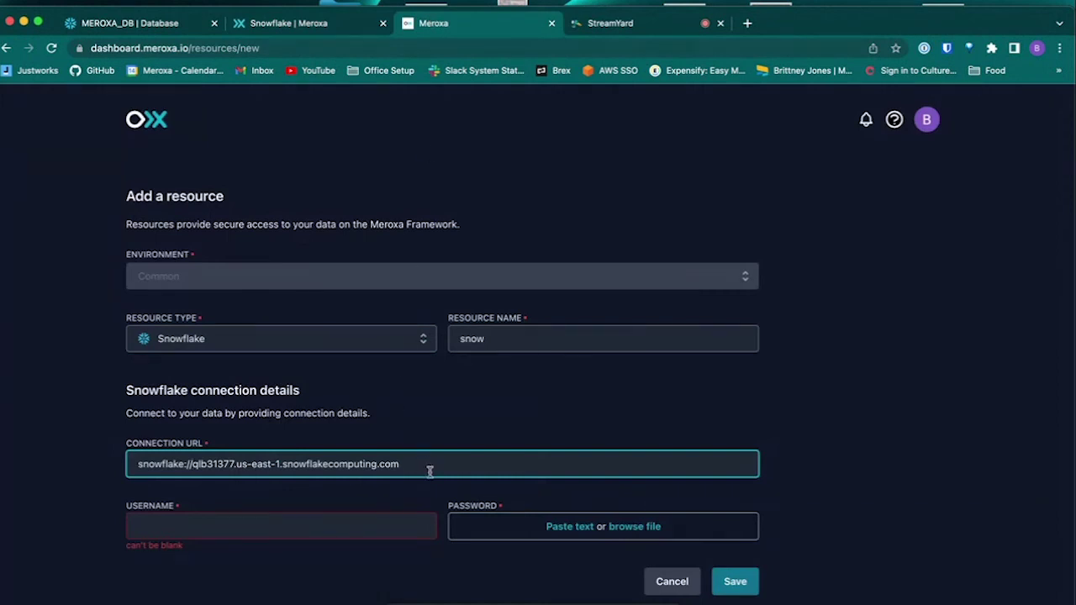
Step: Append '/meroxa_db/stream_data' to the connection URL and enter username meroxa_user
key(ctrl+v)
click(377, 521)
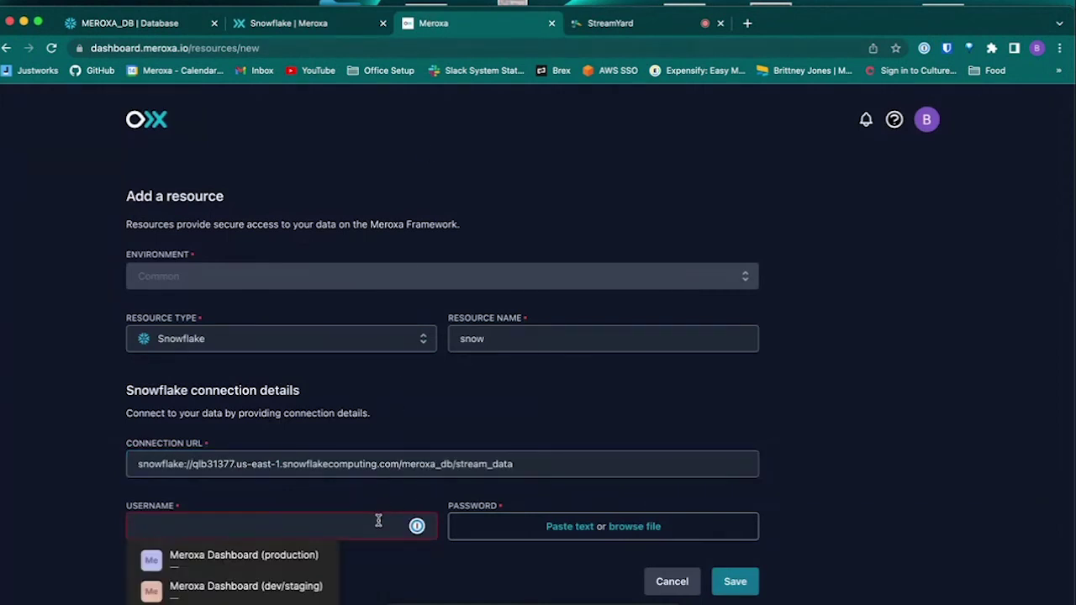
text(mer)
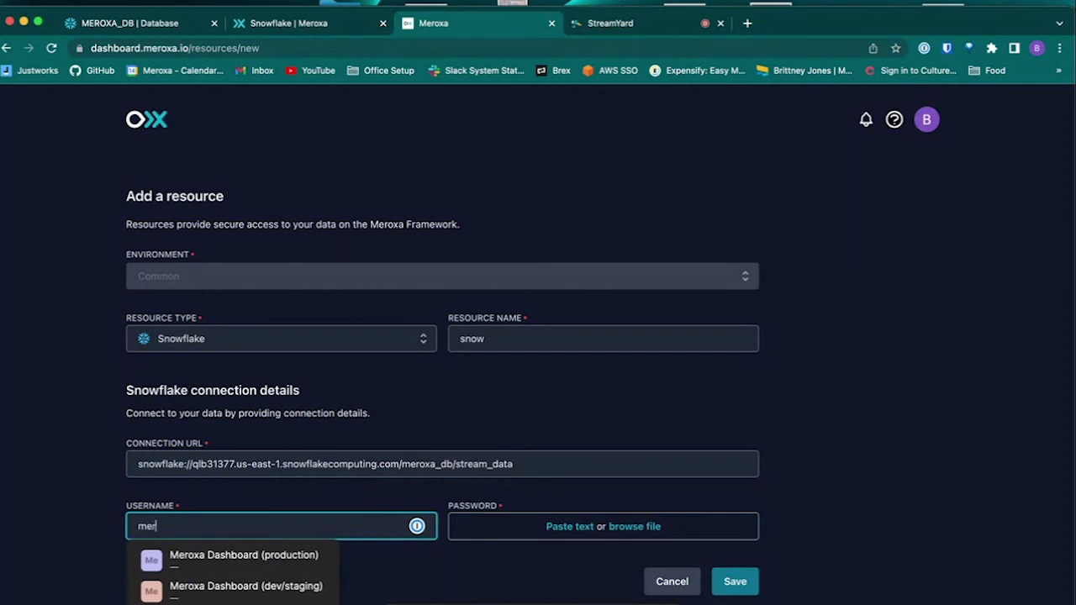
text(oxa_)
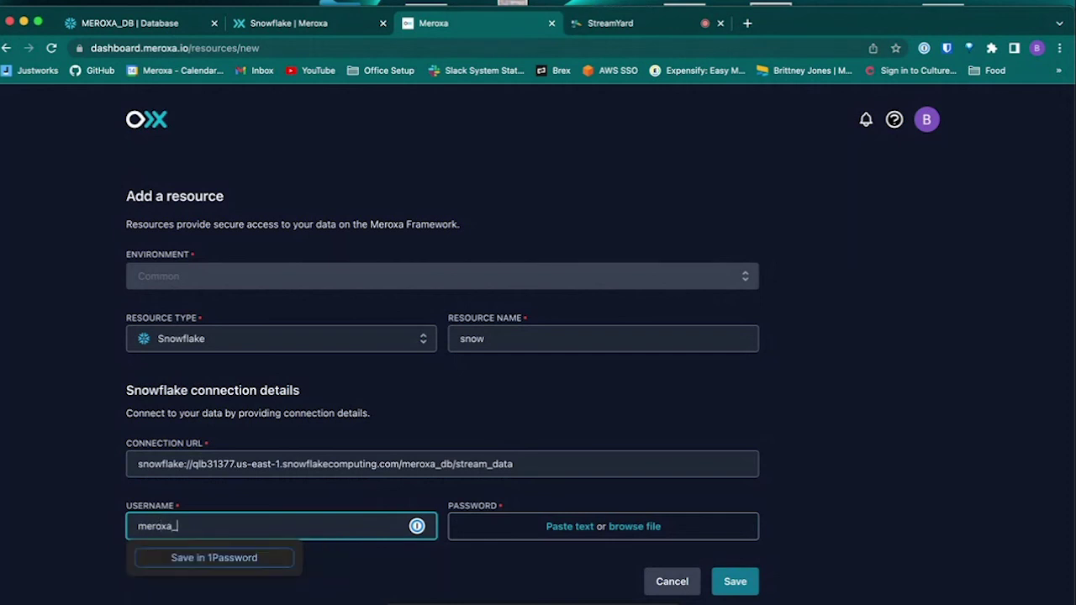
text(user)
Step: Load the rsa_key.p8 private key as the password and save the snow resource
click(636, 527)
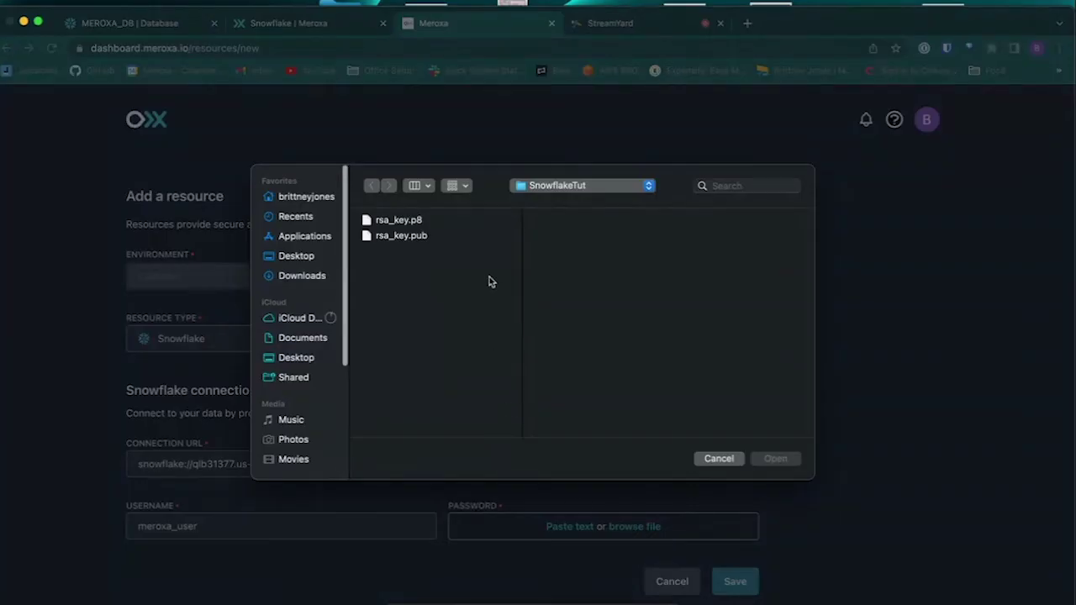
click(430, 220)
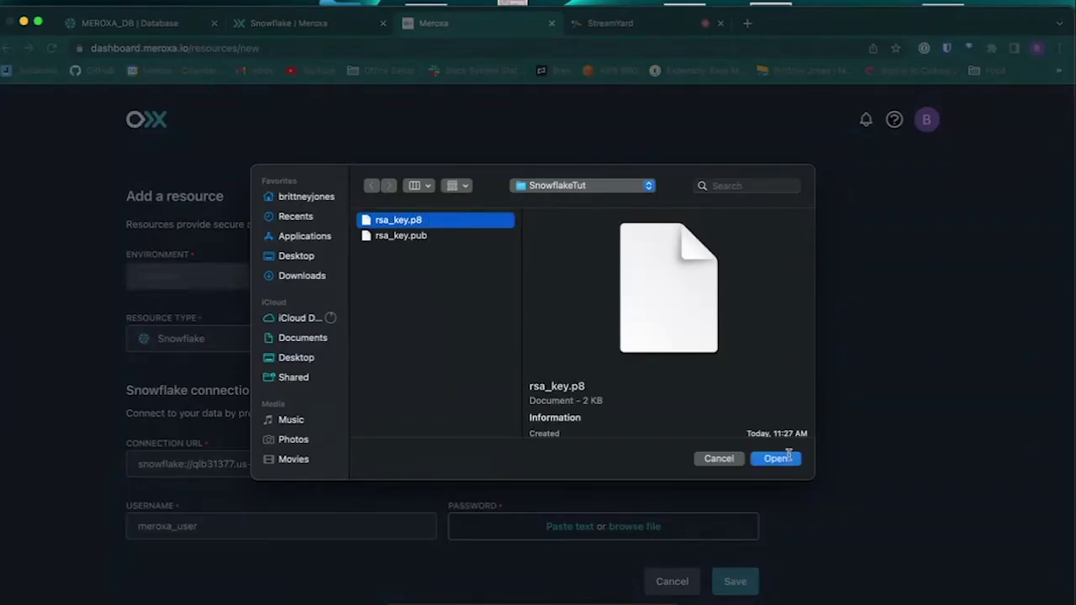
click(774, 459)
scroll(775, 463, down, 1)
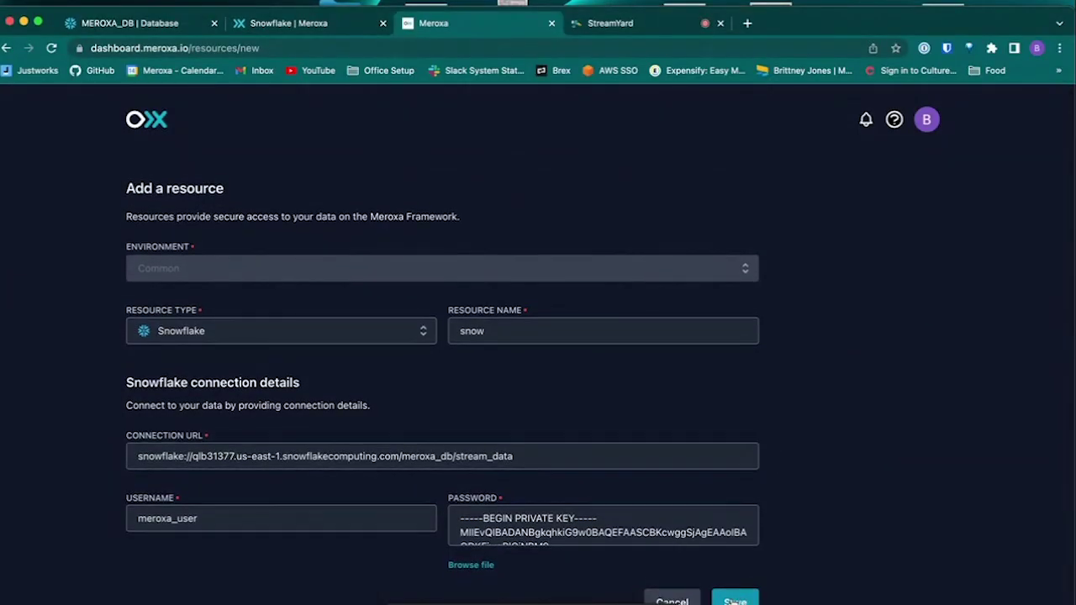
click(734, 599)
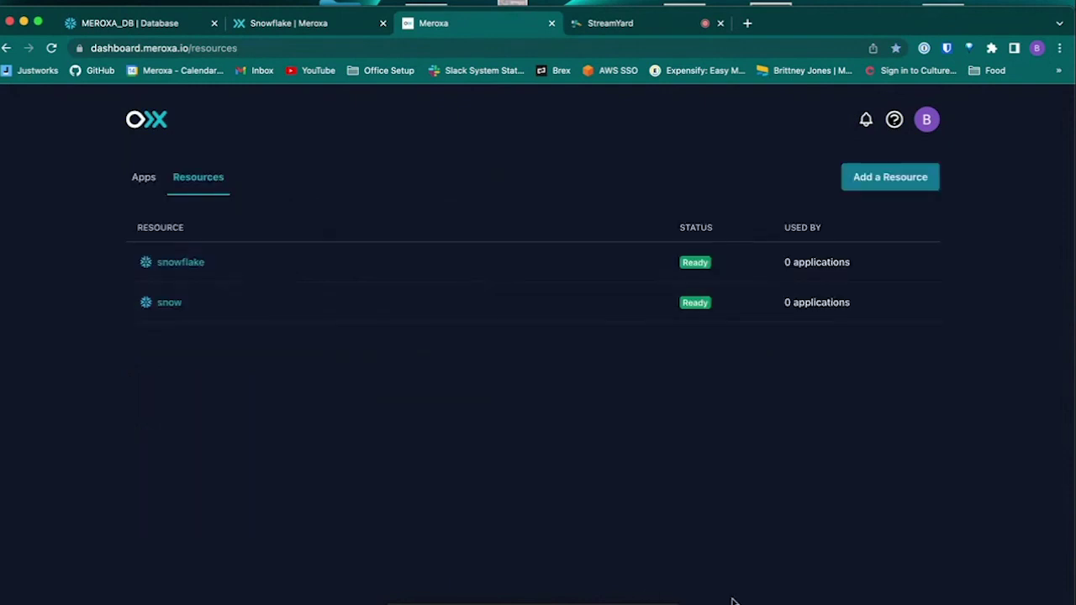